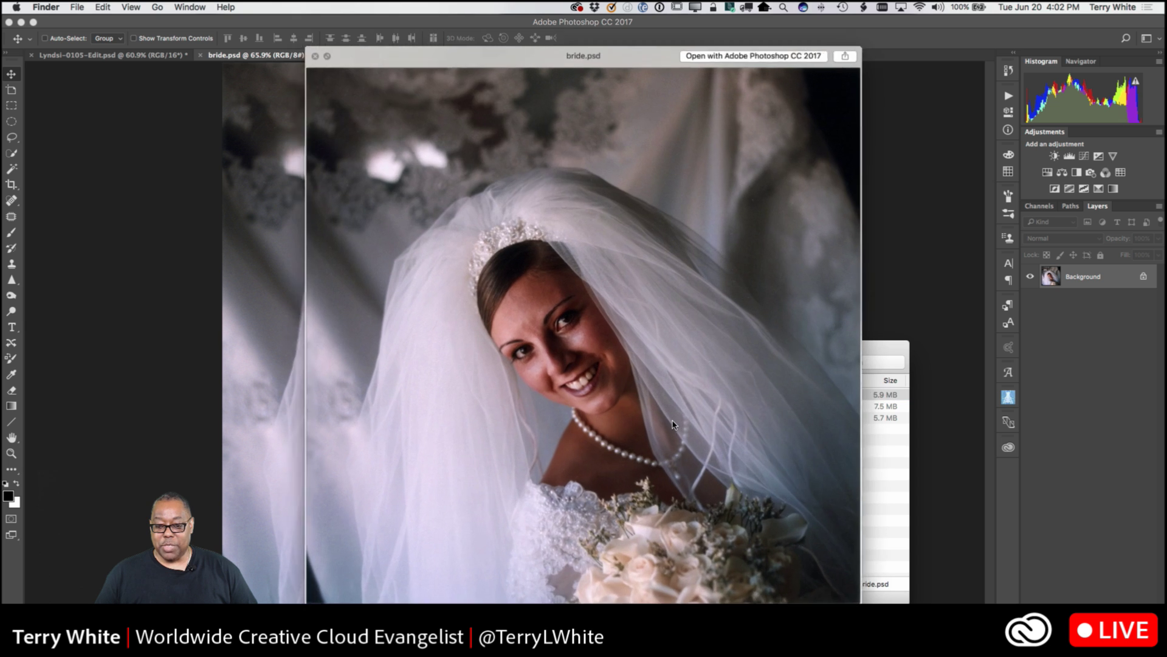
Preview the groom.psd and rings.psd photos in the Bride and Groom folder.
key("space")
left_click(625, 409)
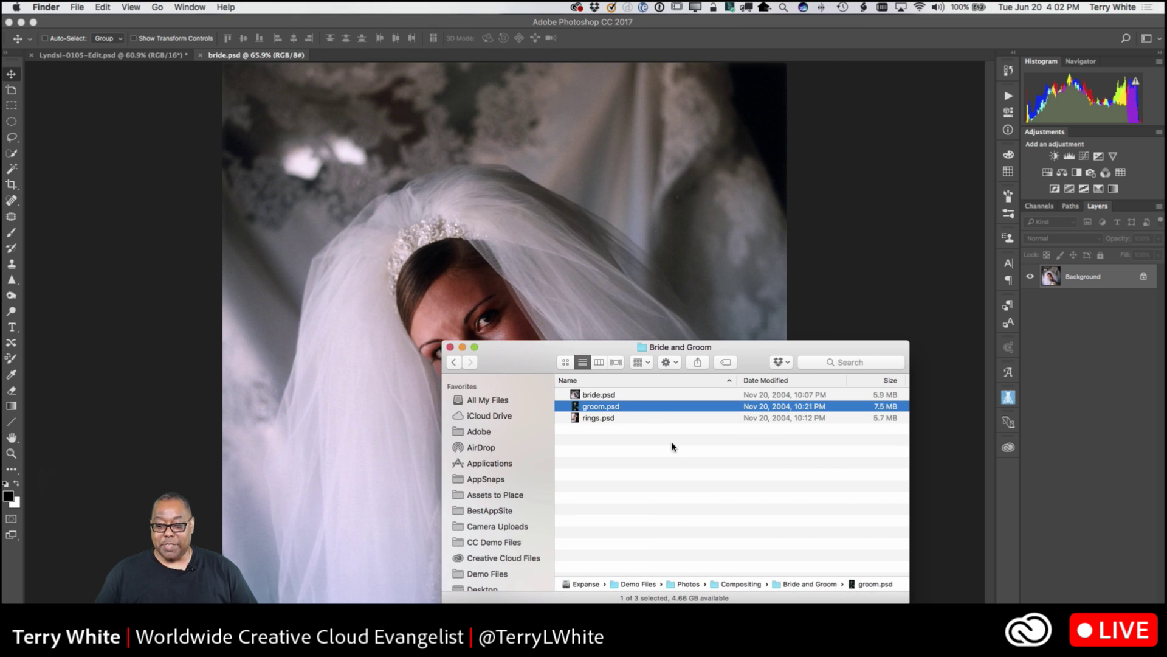
key("space")
key("space")
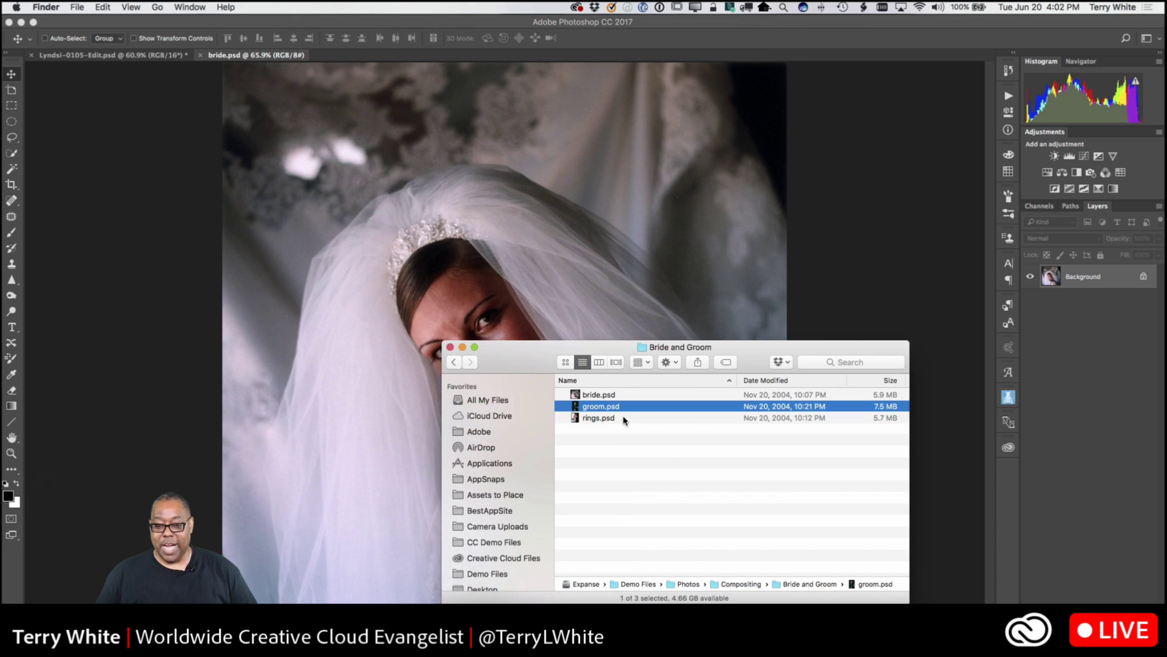
left_click(626, 419)
key("space")
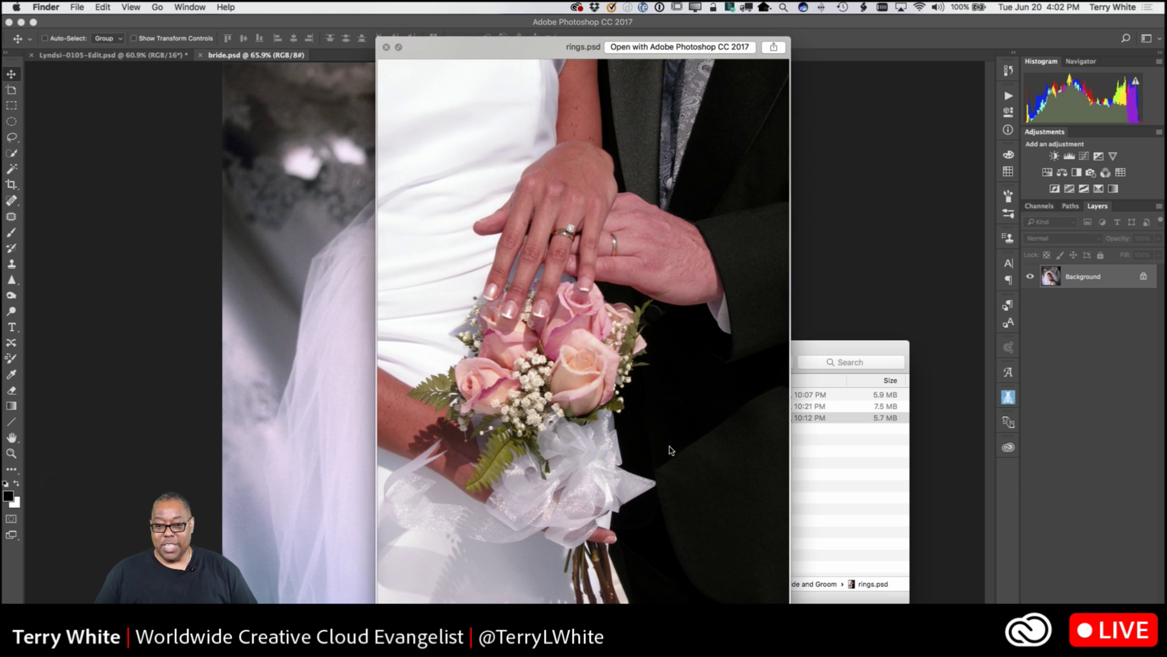
key("space")
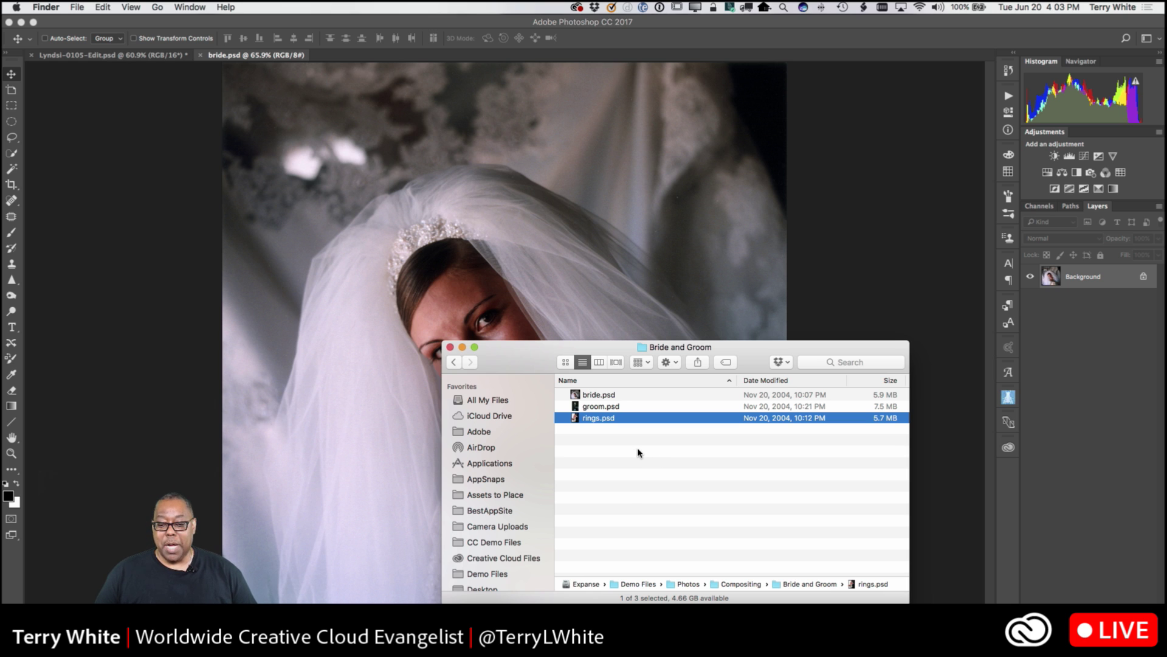
Place groom.psd into the bride photo, positioned in its lower-left corner and scaled down to about 72%.
left_click(603, 406)
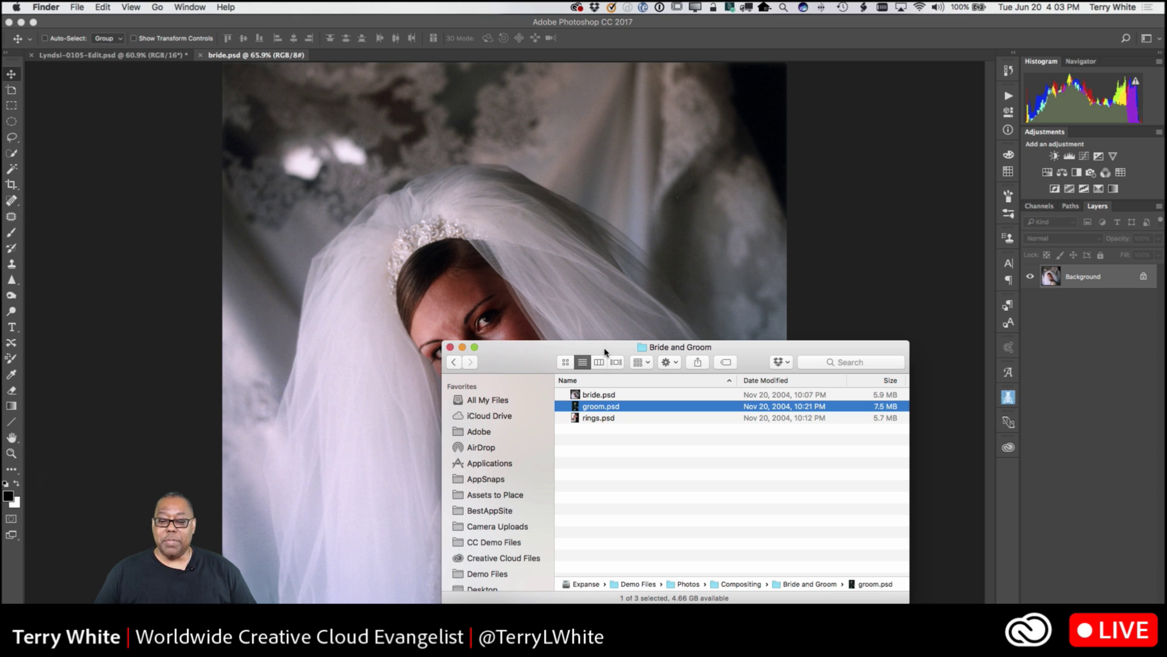
left_click_drag(605, 351, 956, 338)
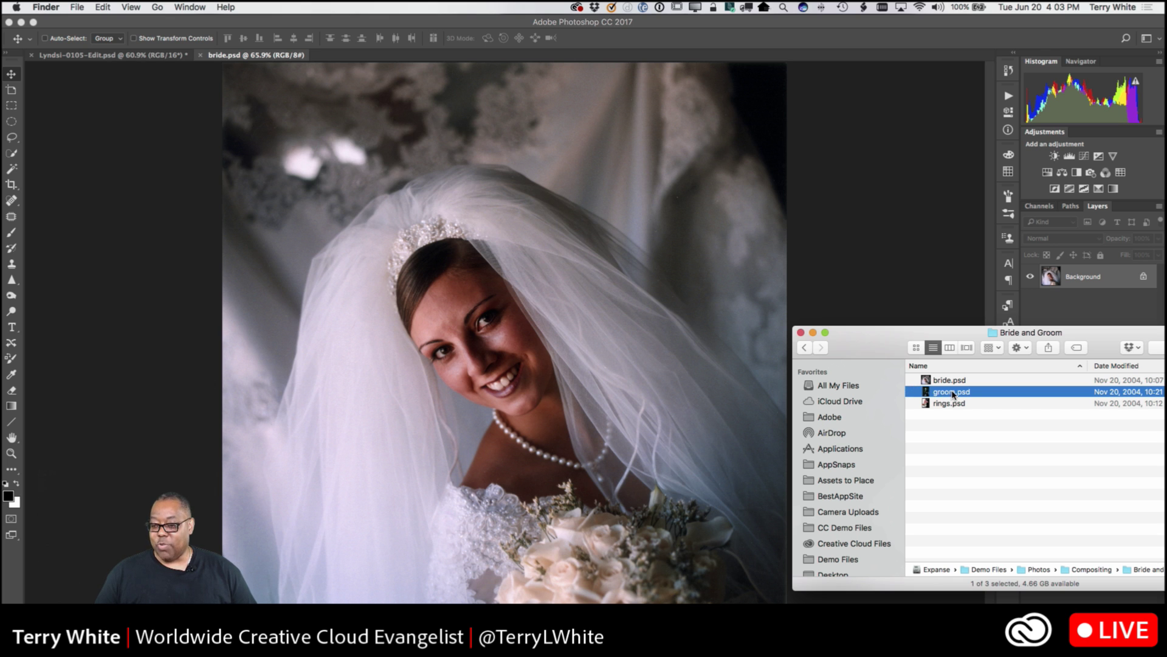
left_click_drag(952, 392, 350, 511)
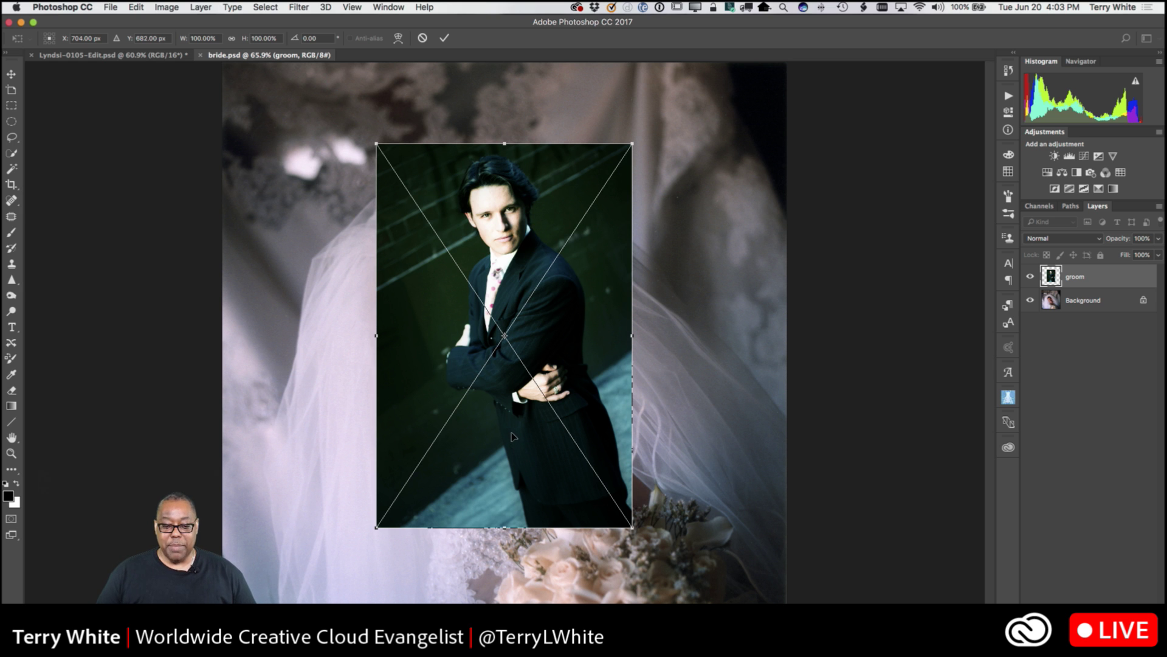
left_click_drag(516, 447, 349, 516)
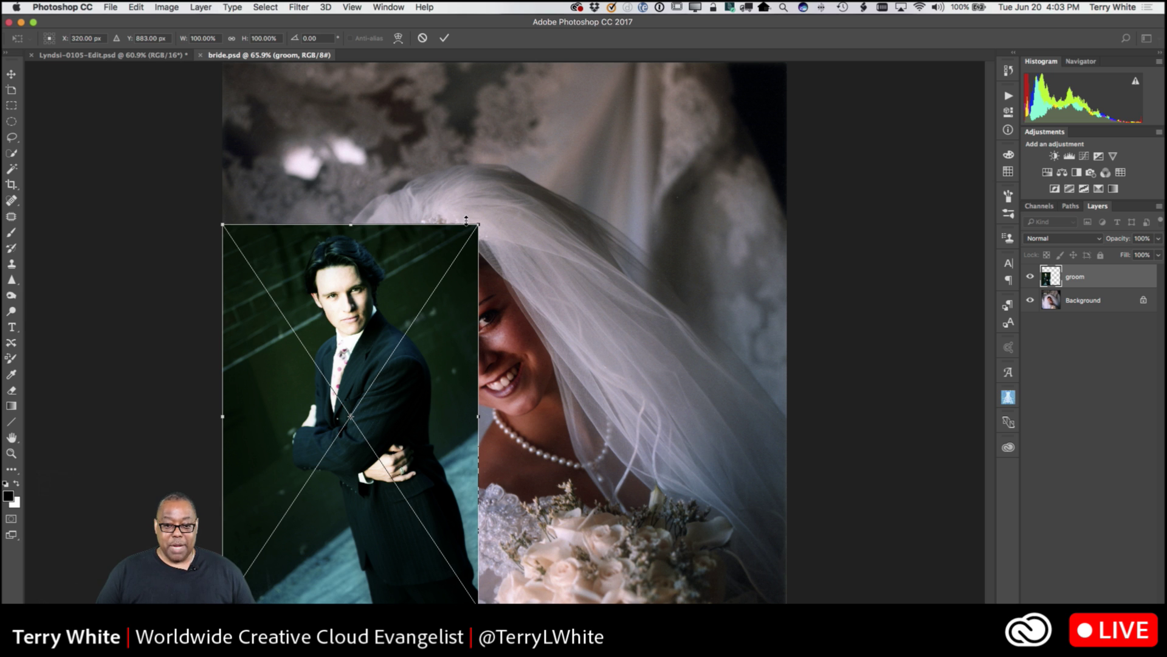
left_click_drag(487, 226, 387, 318)
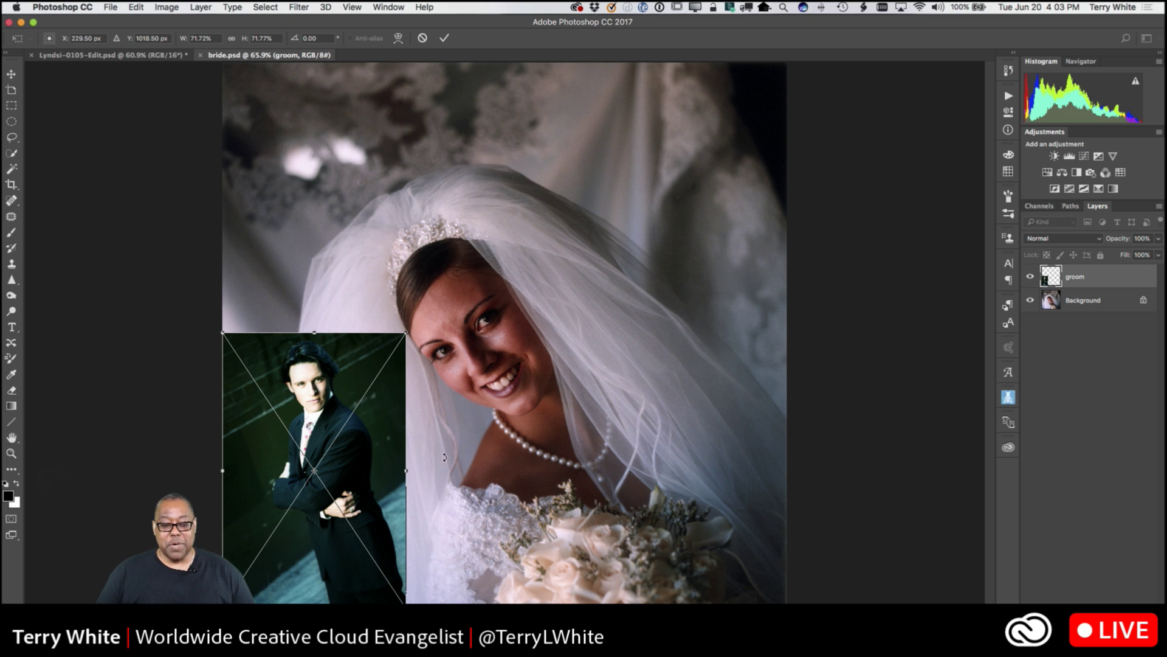
mouse_move(374, 483)
left_mouse_down()
mouse_move(757, 486)
mouse_move(375, 480)
left_mouse_up()
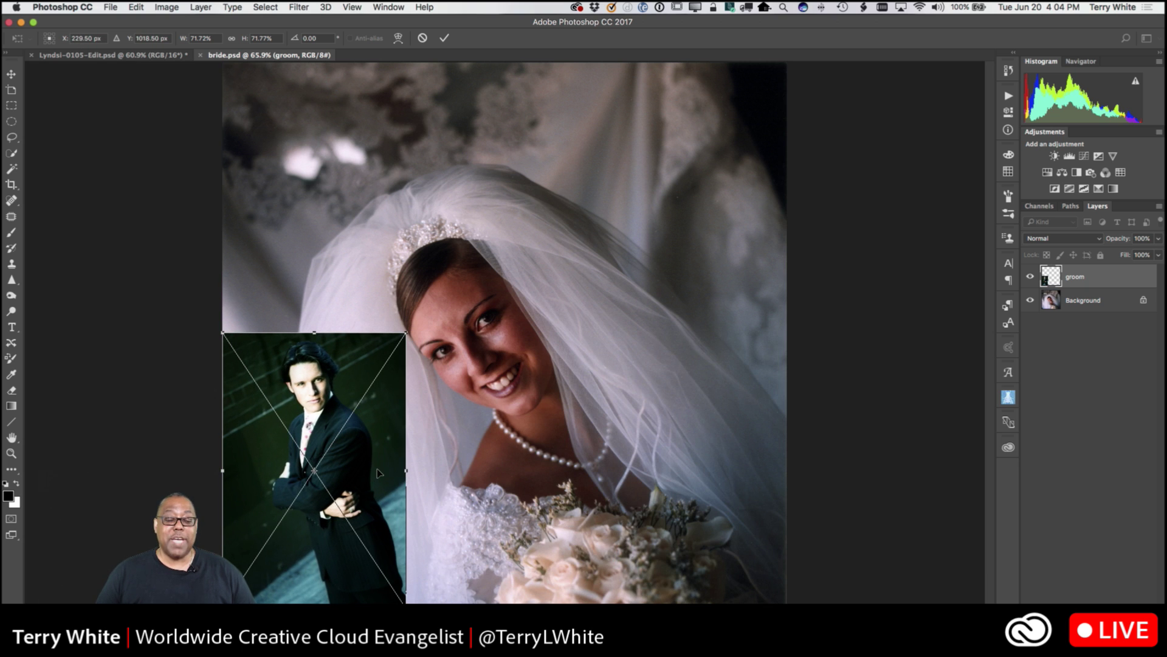
Flip the placed groom image horizontally and commit the placement.
right_click(366, 469)
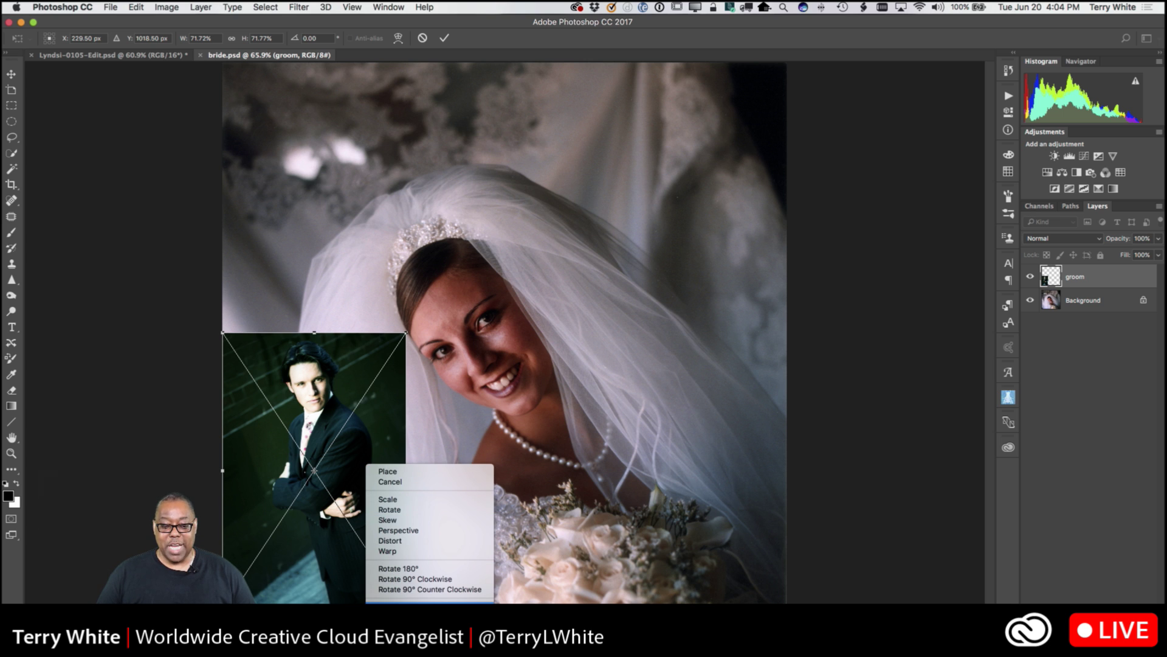
left_click(413, 606)
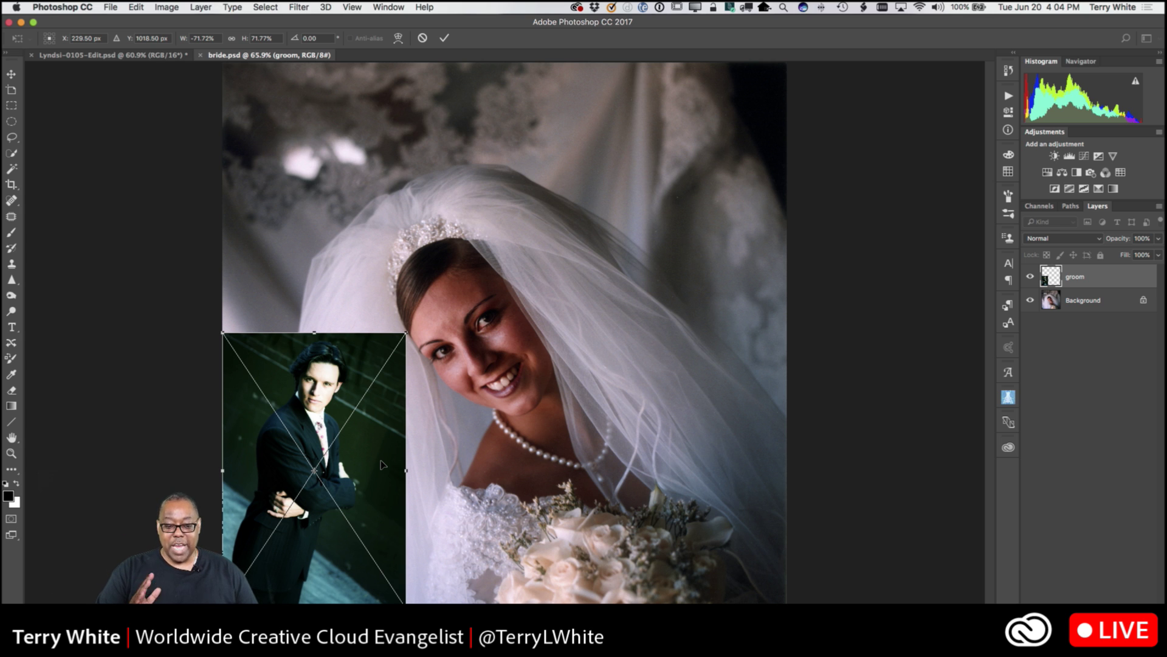
key("Return")
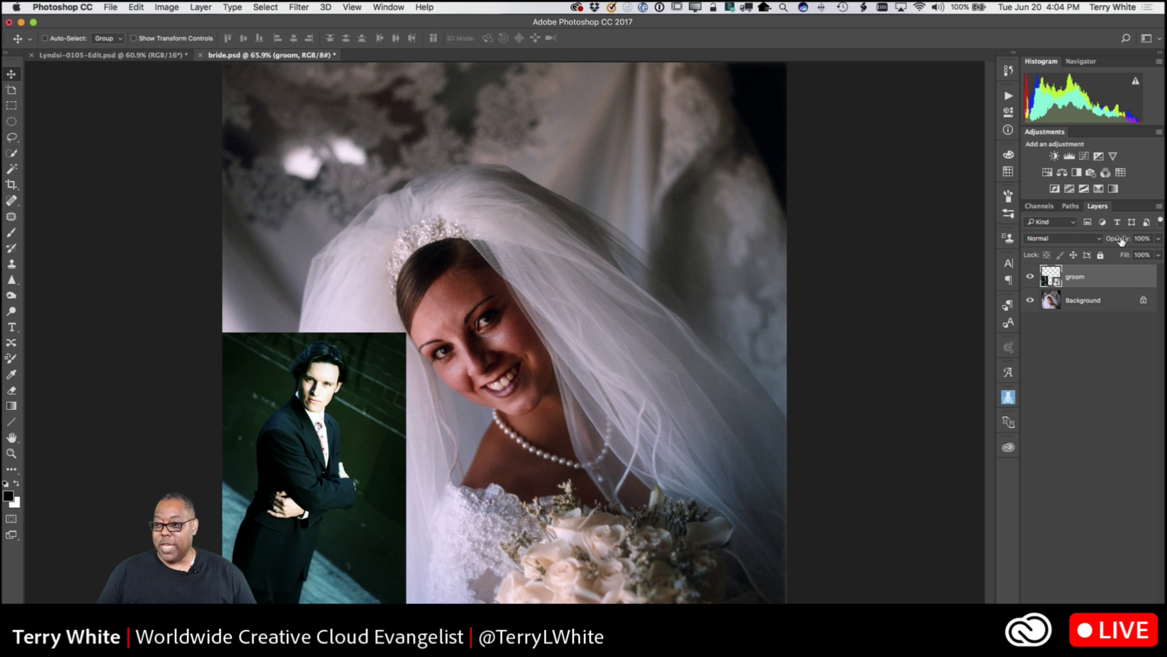
left_click_drag(1124, 242, 1161, 243)
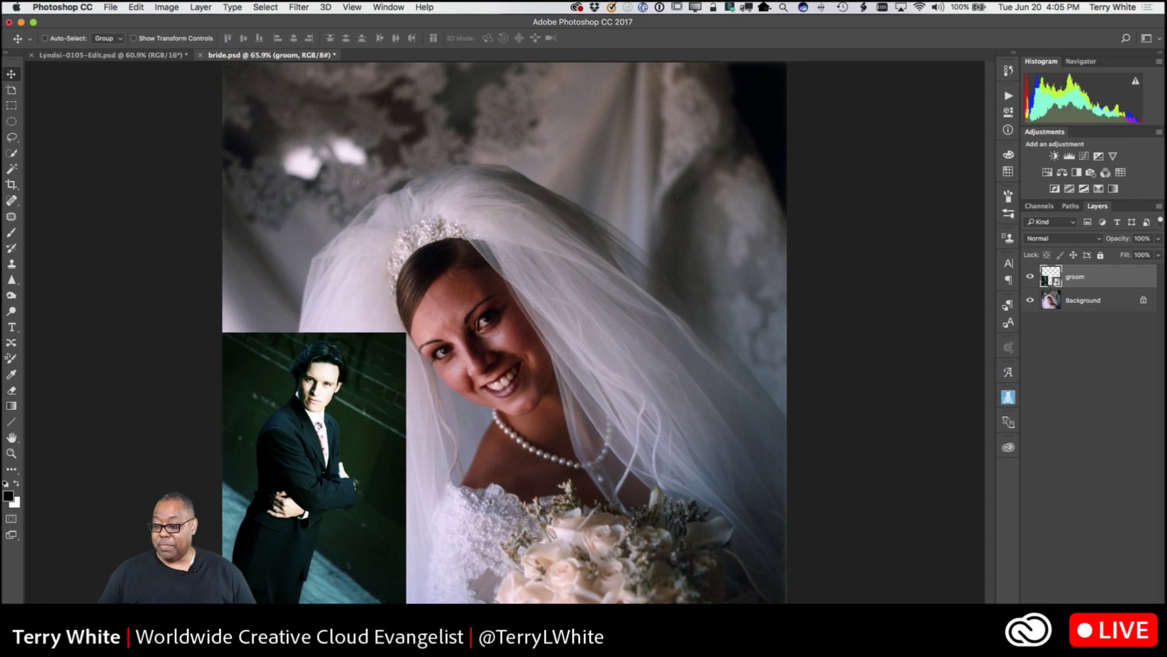
Add a layer mask to the groom layer and set the Brush tool to paint in black.
left_click(1077, 648)
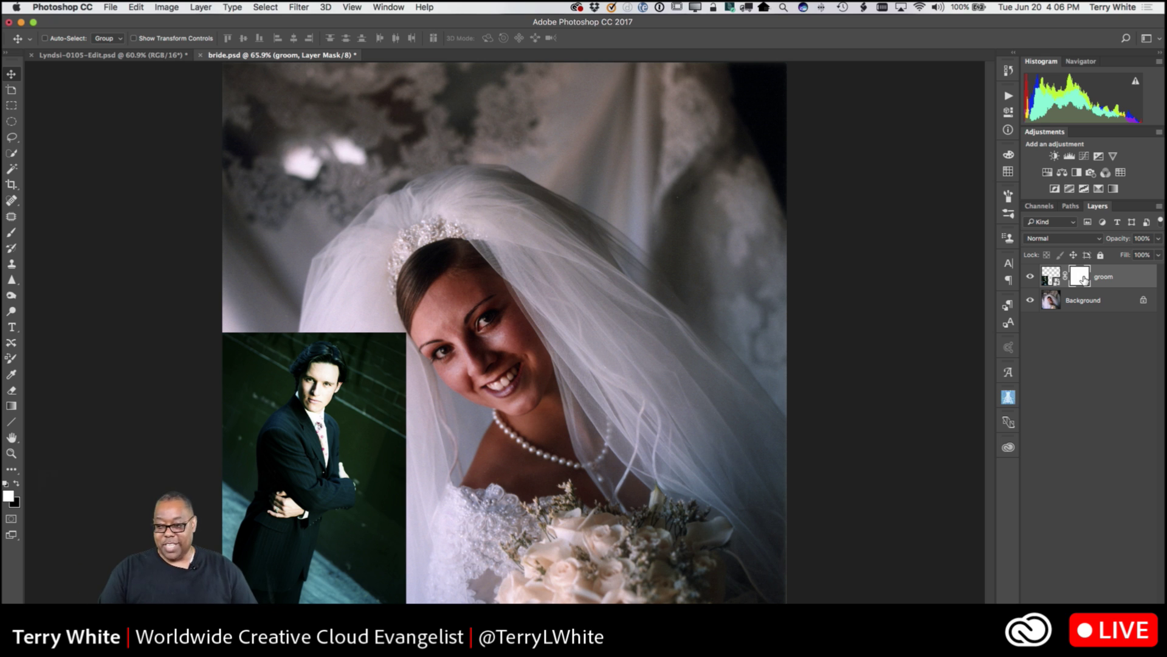
key("b")
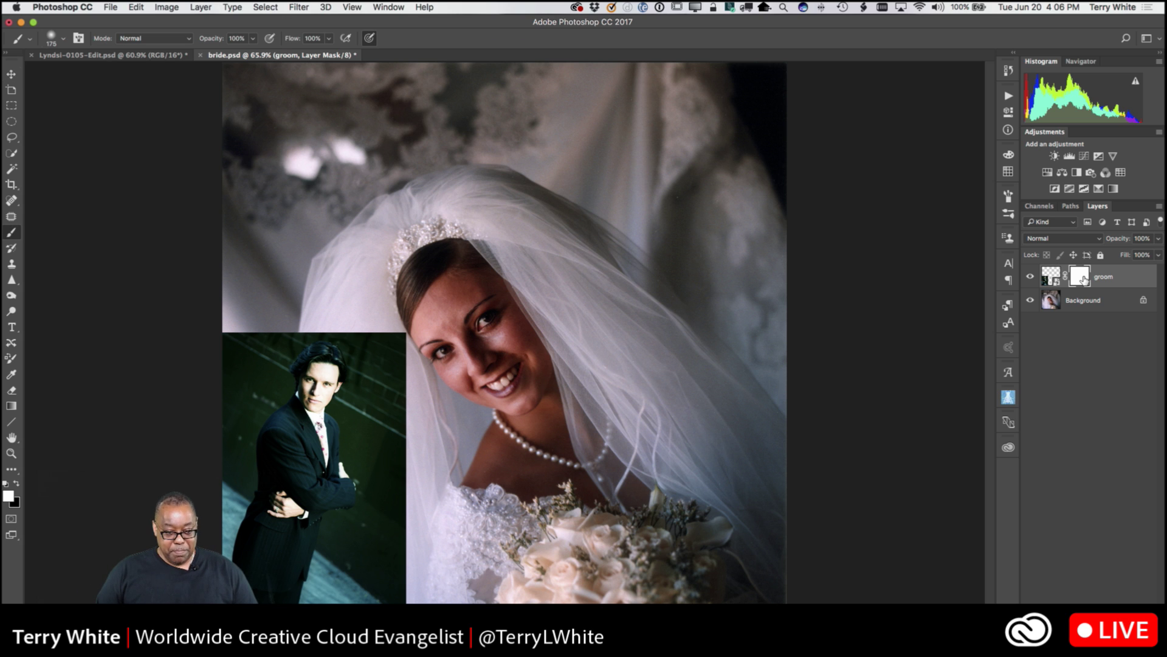
left_click(17, 483)
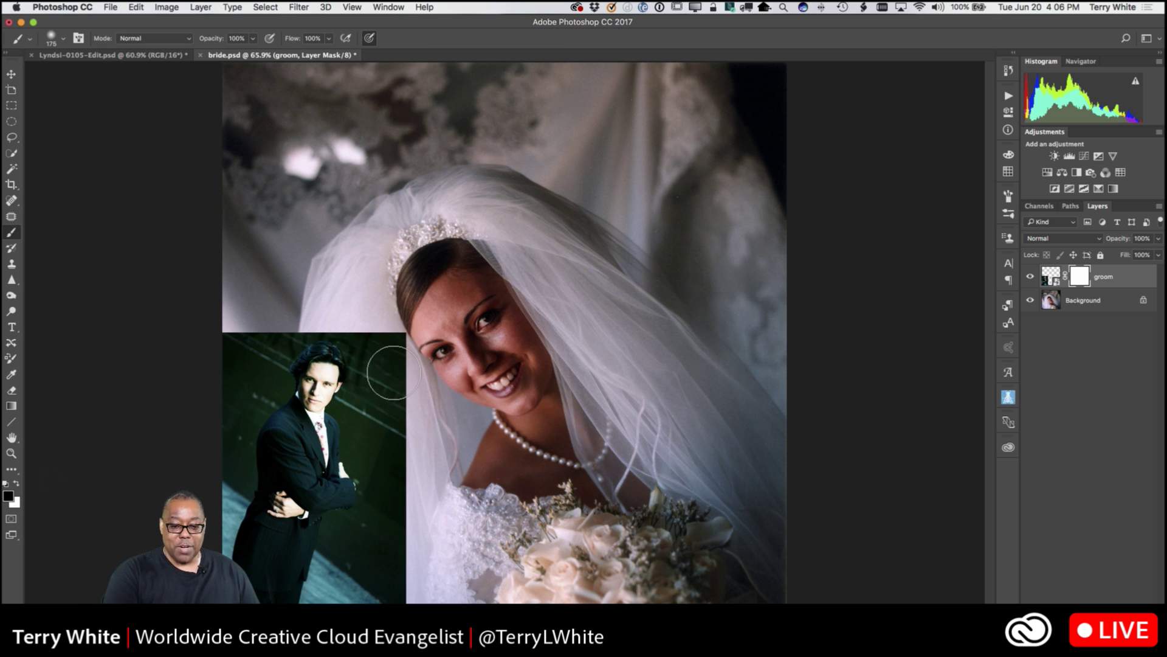
Paint away the hard photo edges around the groom on the mask and lower the layer's opacity to 54%.
mouse_move(388, 350)
left_mouse_down()
mouse_move(392, 603)
mouse_move(412, 386)
mouse_move(400, 609)
mouse_move(413, 555)
mouse_move(372, 334)
mouse_move(381, 372)
mouse_move(364, 337)
mouse_move(297, 302)
mouse_move(255, 329)
mouse_move(221, 395)
mouse_move(237, 345)
mouse_move(212, 372)
mouse_move(250, 325)
mouse_move(262, 343)
mouse_move(250, 356)
mouse_move(316, 303)
mouse_move(306, 316)
mouse_move(346, 310)
mouse_move(247, 373)
mouse_move(214, 449)
mouse_move(200, 521)
left_mouse_up()
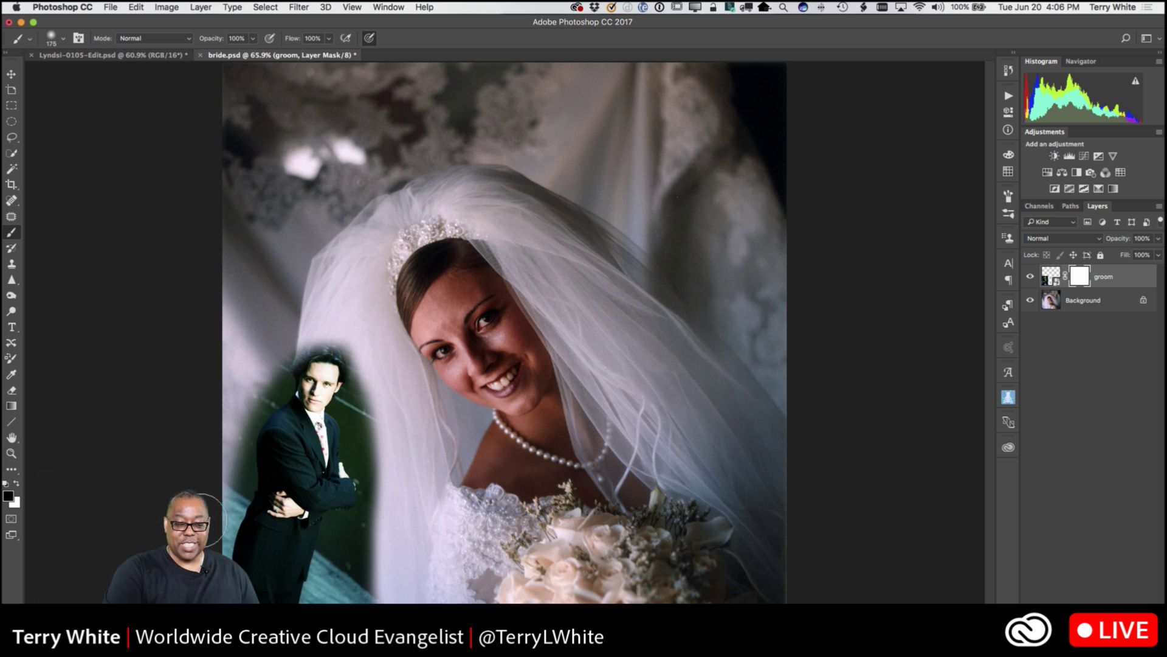
mouse_move(200, 462)
left_mouse_down()
mouse_move(267, 341)
mouse_move(377, 341)
mouse_move(383, 435)
mouse_move(357, 587)
mouse_move(345, 614)
mouse_move(268, 616)
left_mouse_up()
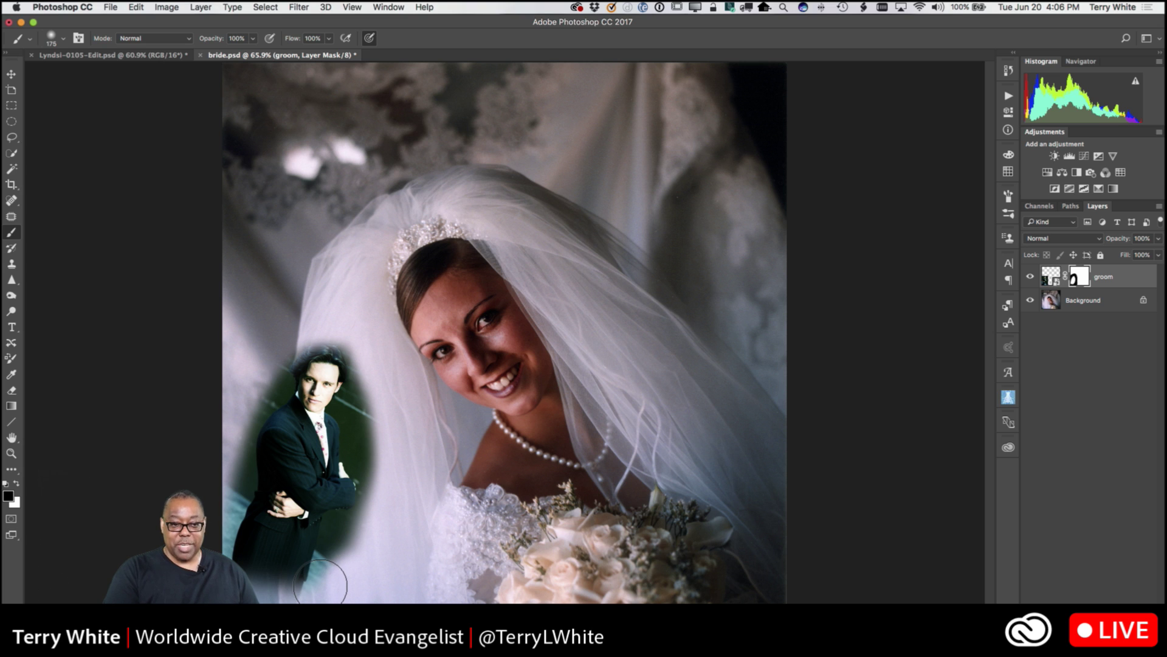
key("super+z")
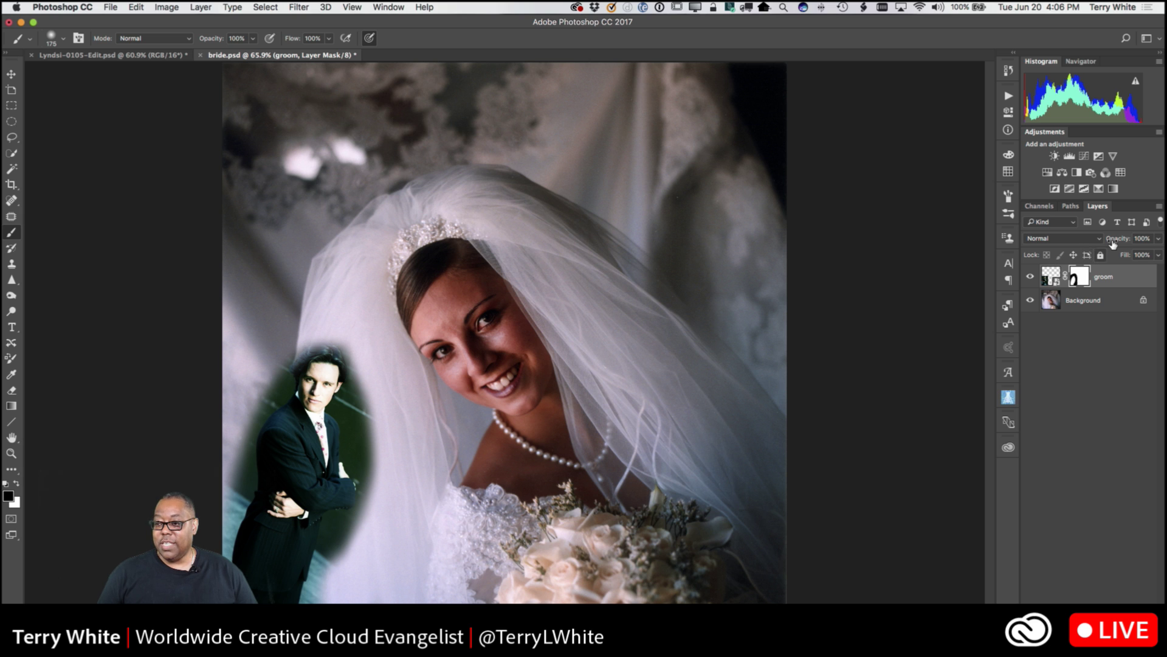
left_click_drag(1117, 243, 1087, 249)
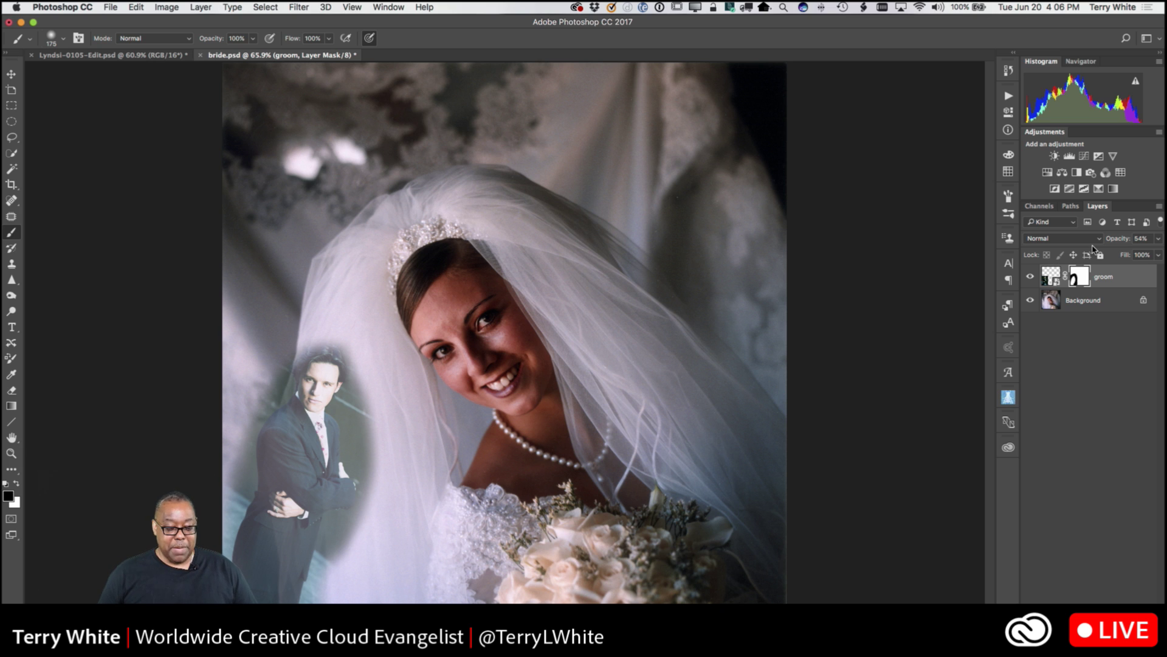
Place rings.psd in the upper-right corner of the bride photo, scaled to about 46%.
key("super+Tab")
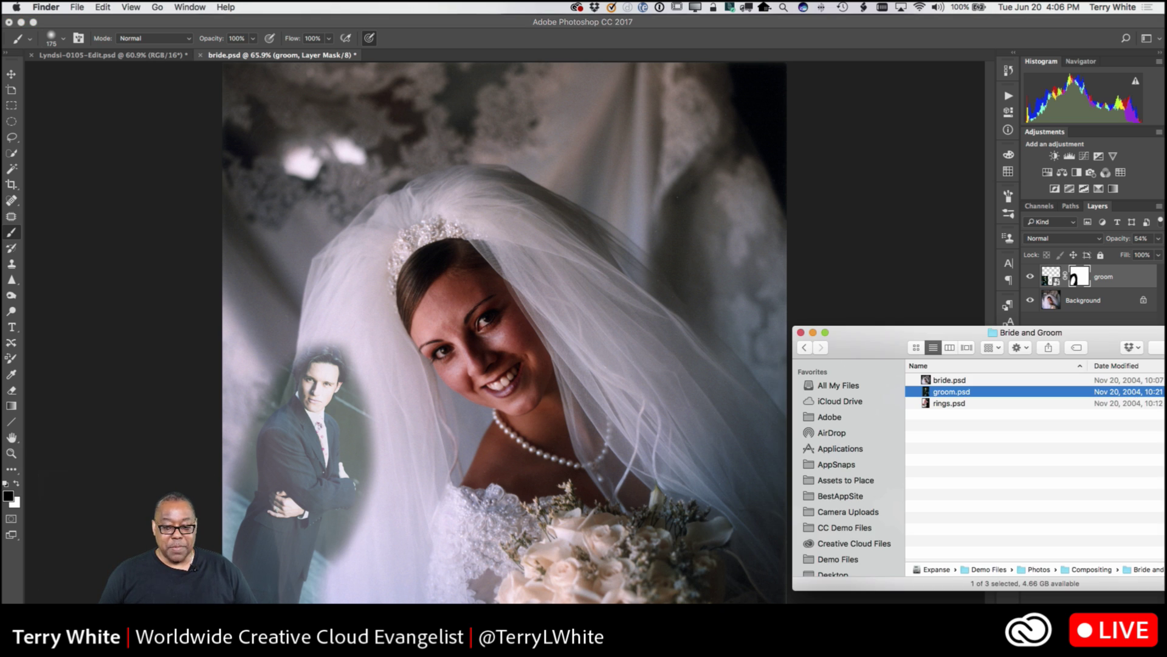
left_click_drag(949, 404, 616, 319)
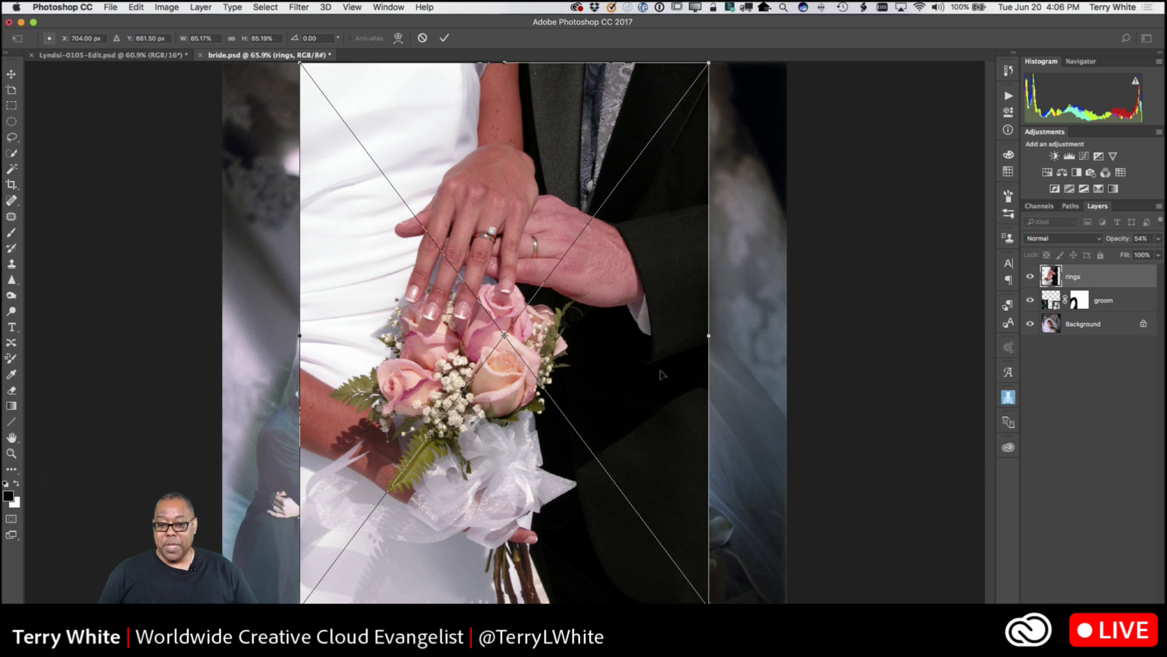
left_click_drag(637, 416, 714, 420)
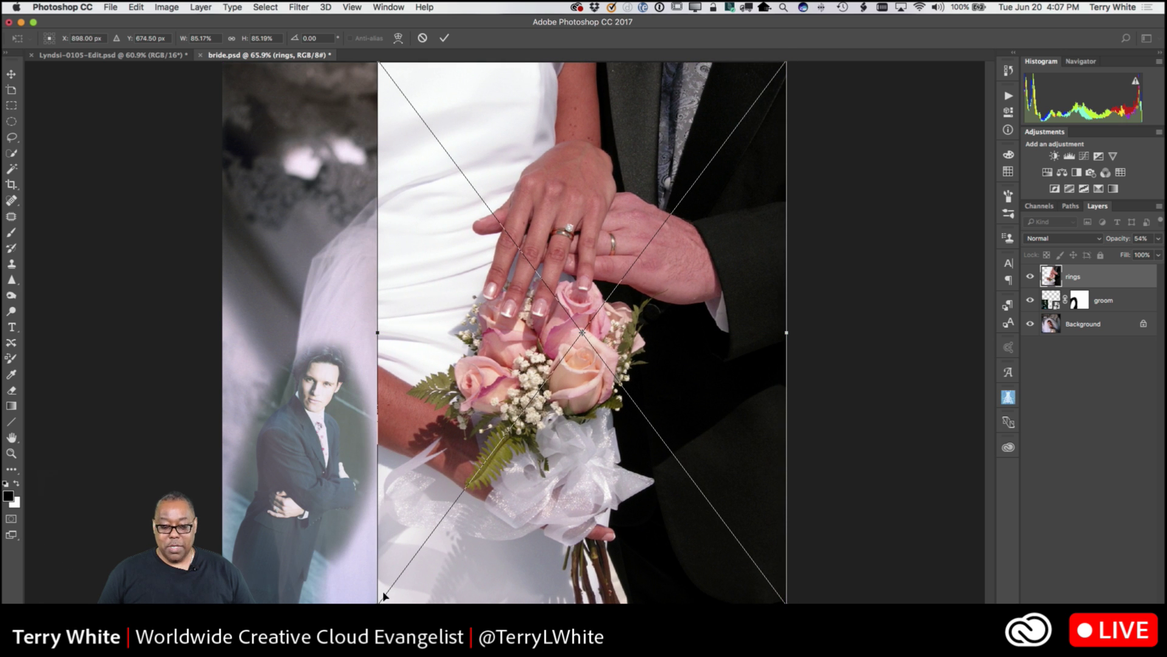
left_click_drag(380, 602, 620, 391)
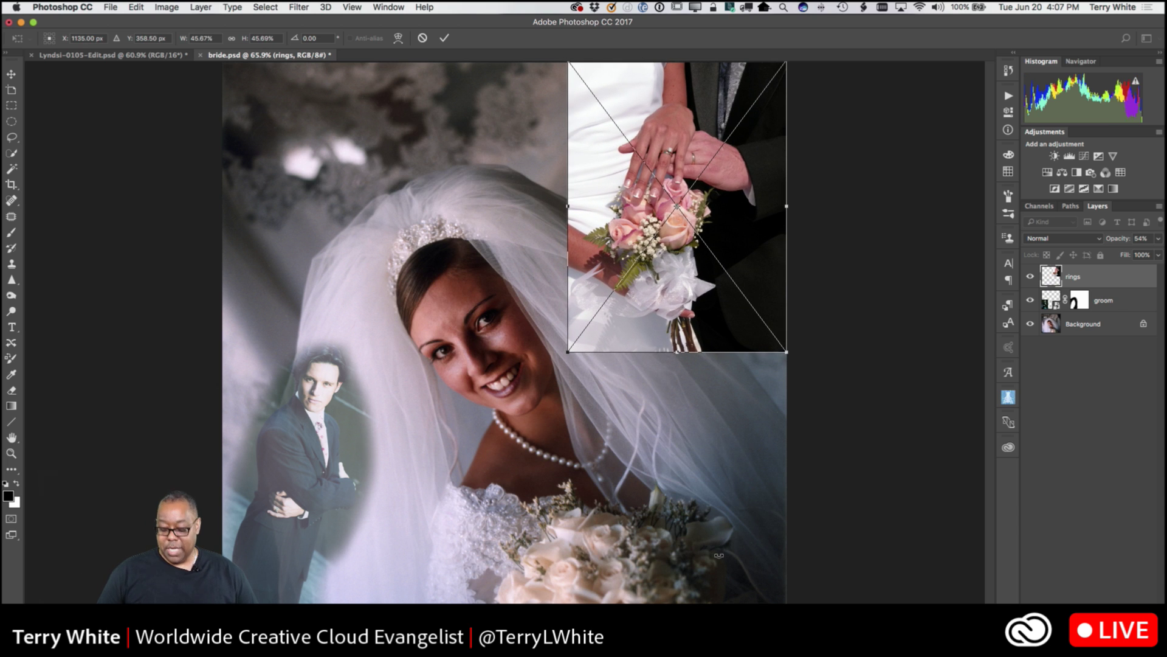
key("Return")
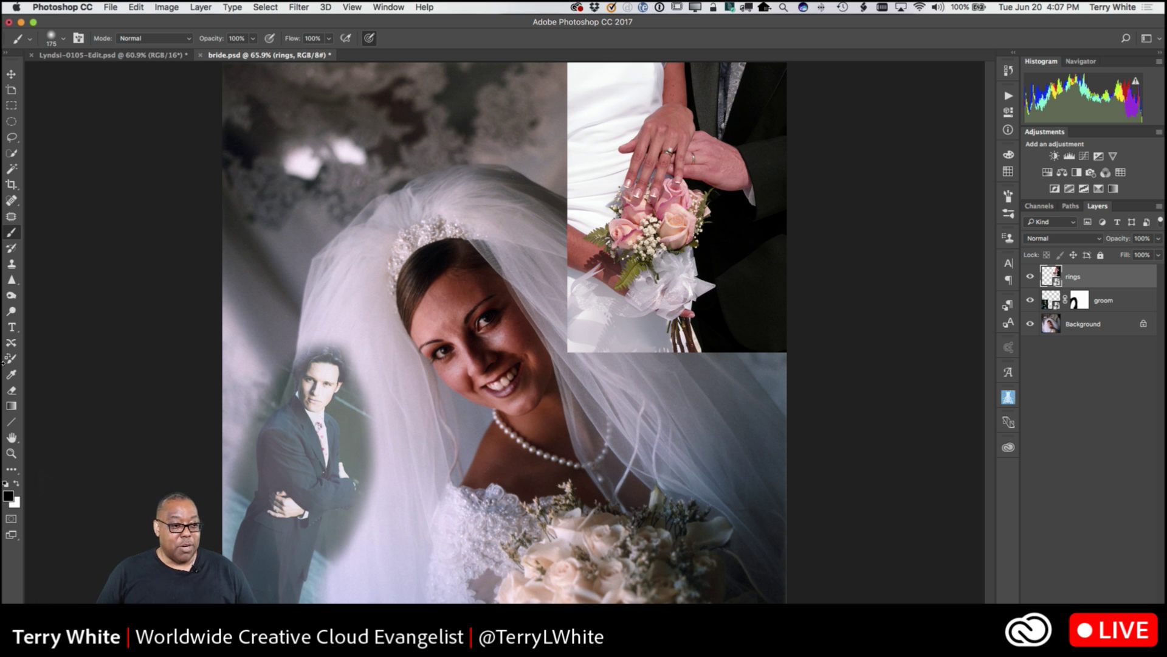
Make an elliptical selection around the hands and bouquet in the rings image and feather it by 10 pixels.
left_click(11, 121)
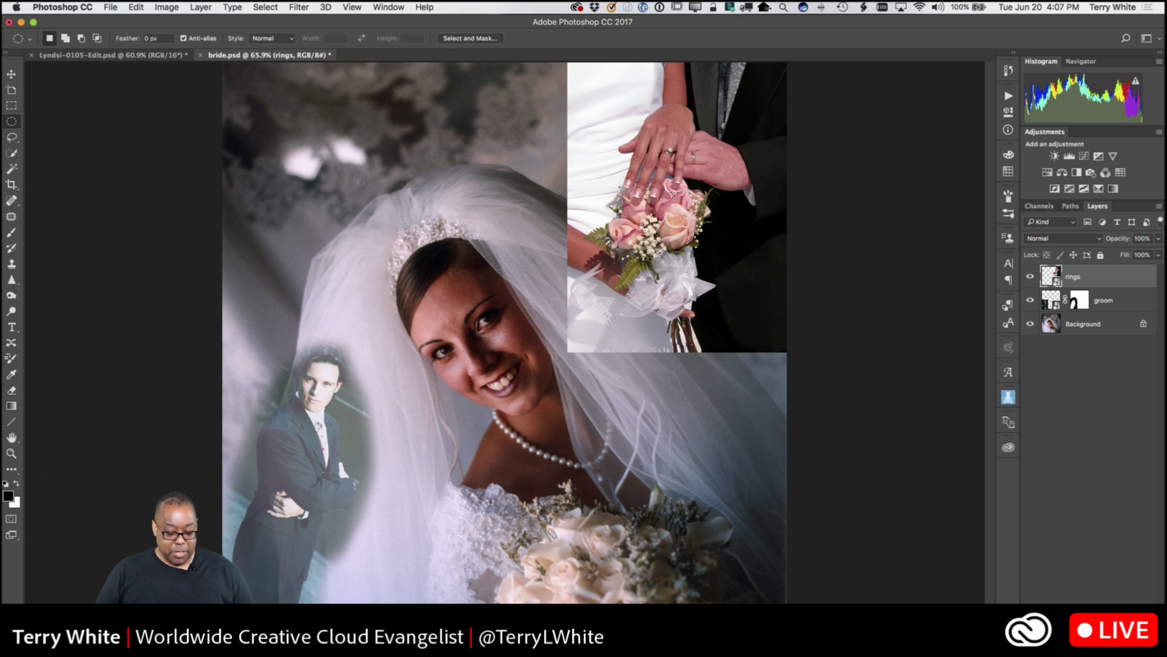
left_click_drag(675, 192, 749, 67)
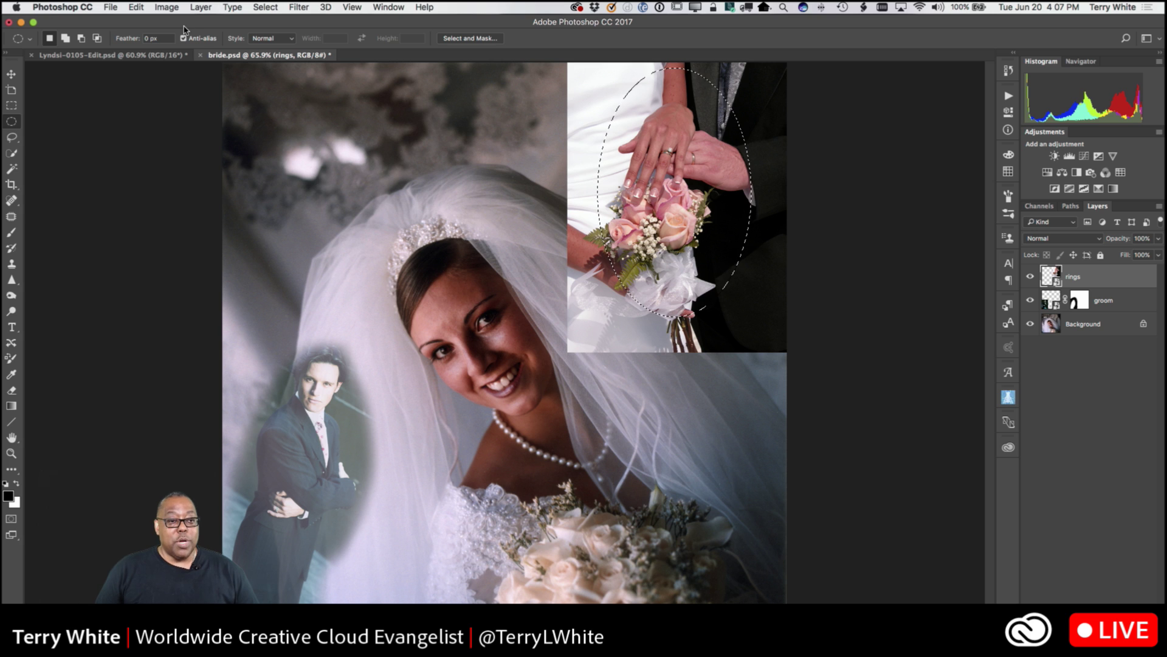
left_click(264, 7)
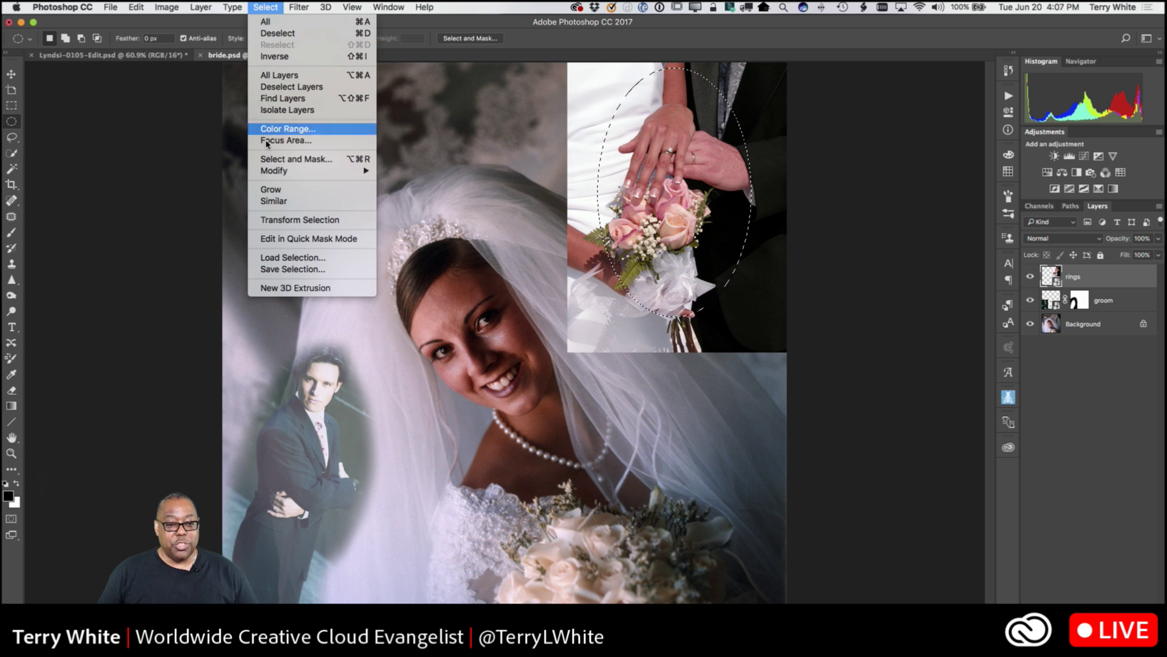
mouse_move(283, 173)
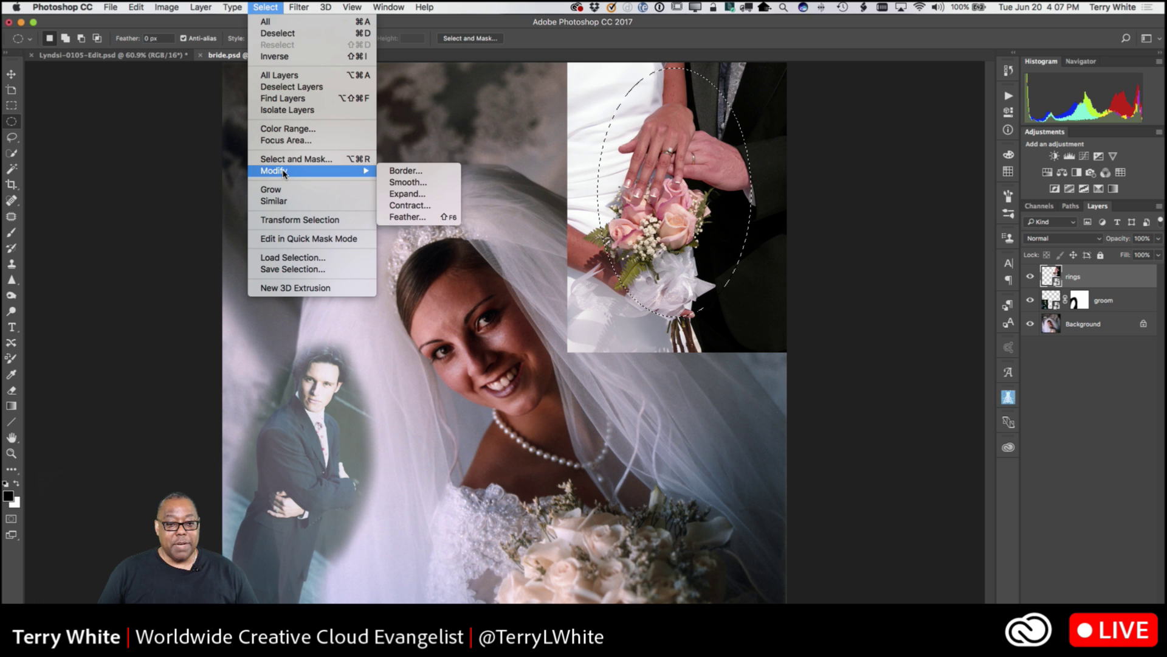
left_click(428, 217)
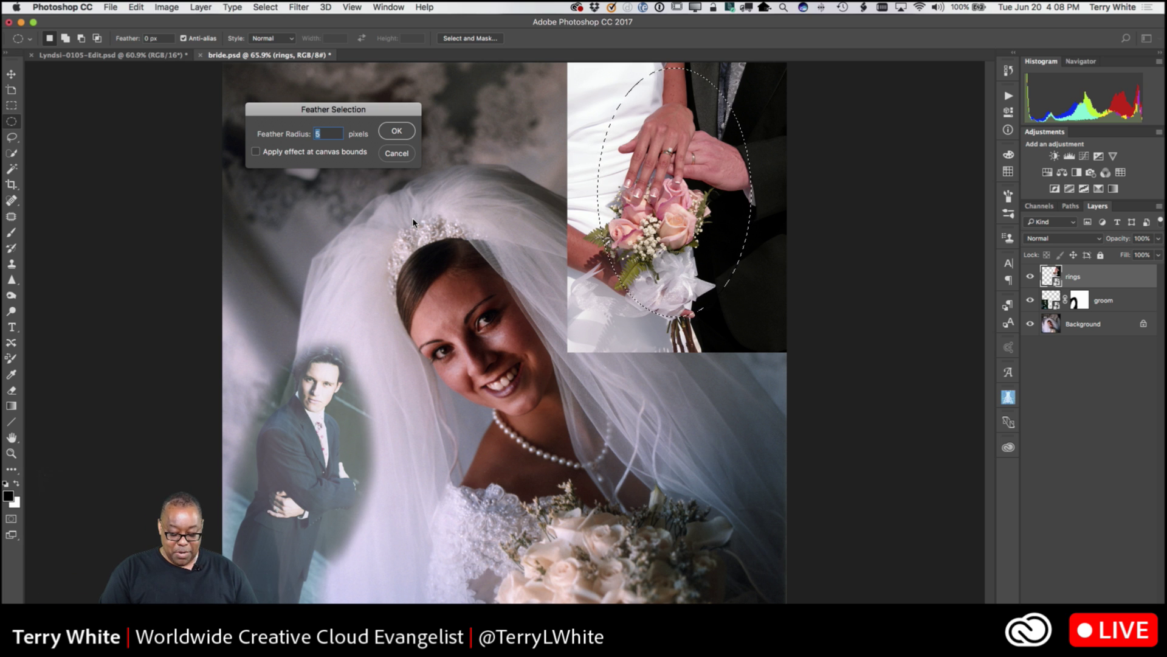
type("10")
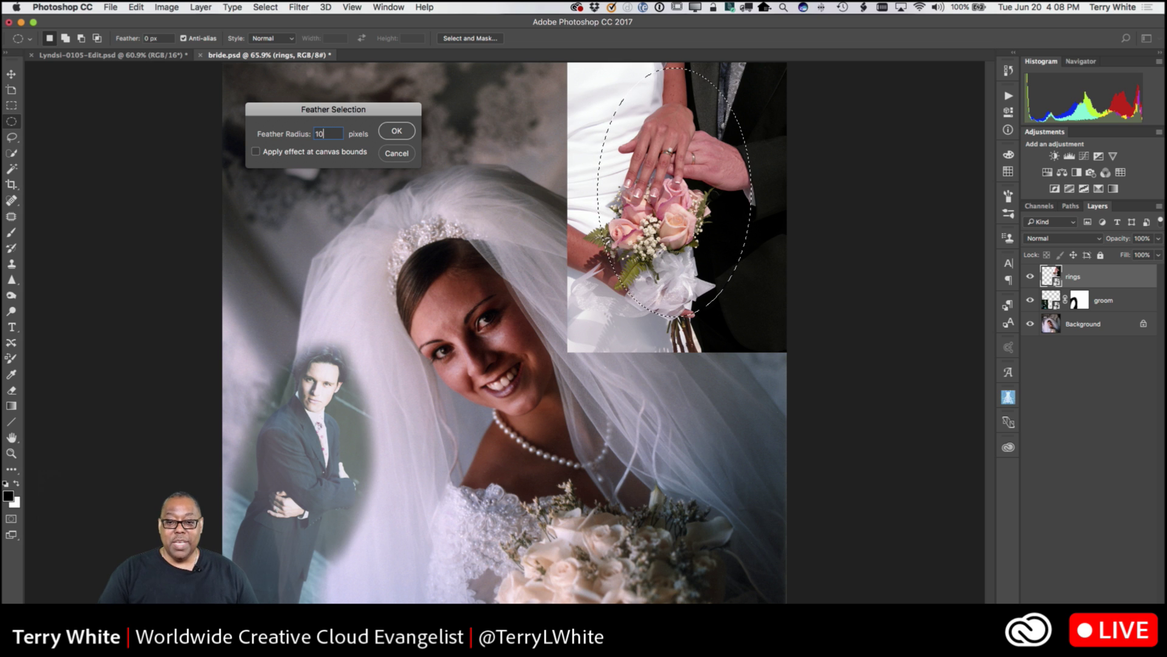
key("Return")
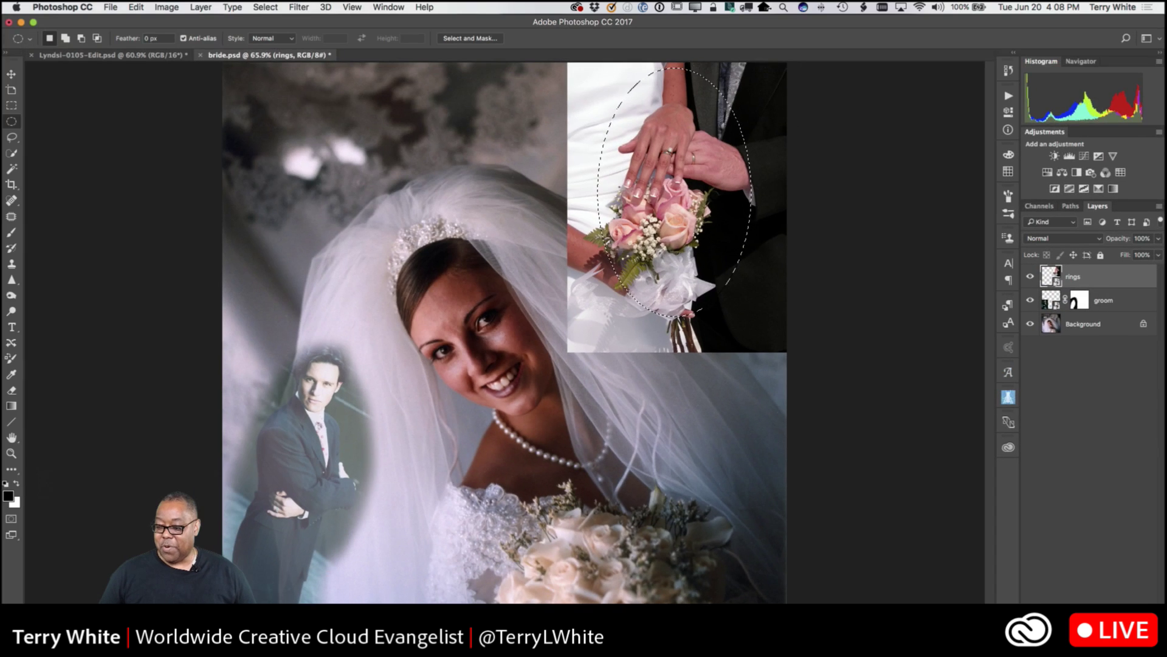
Mask the rings layer with the feathered oval selection and lower the layer's opacity to 59%.
left_click(1080, 625)
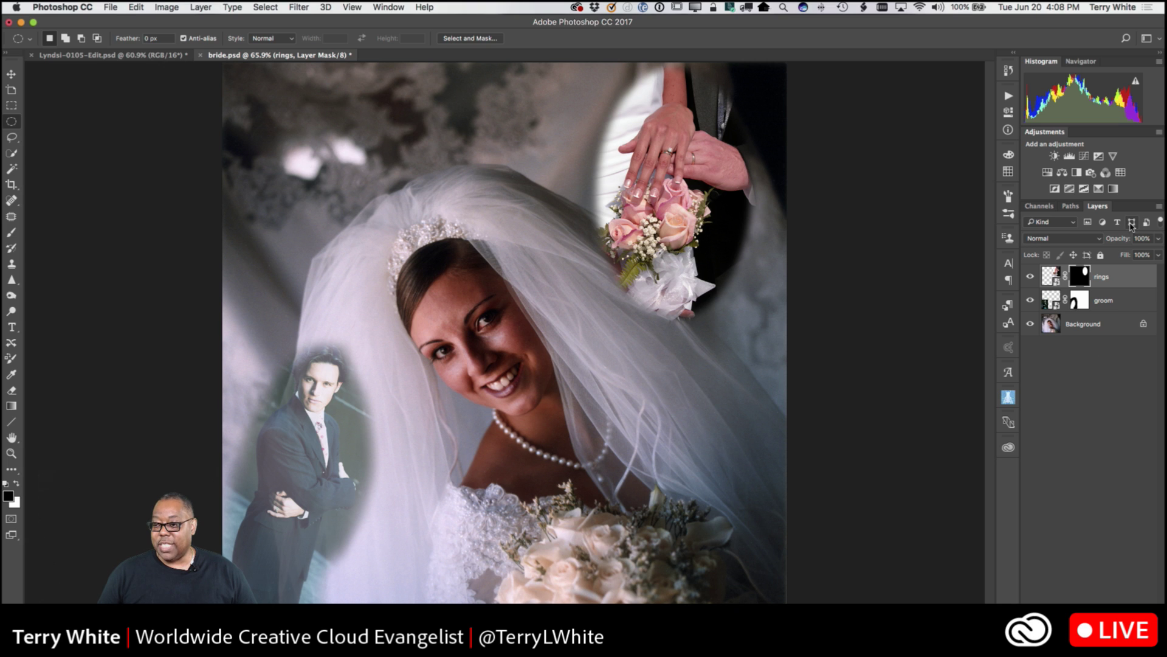
left_click_drag(1122, 242, 1098, 246)
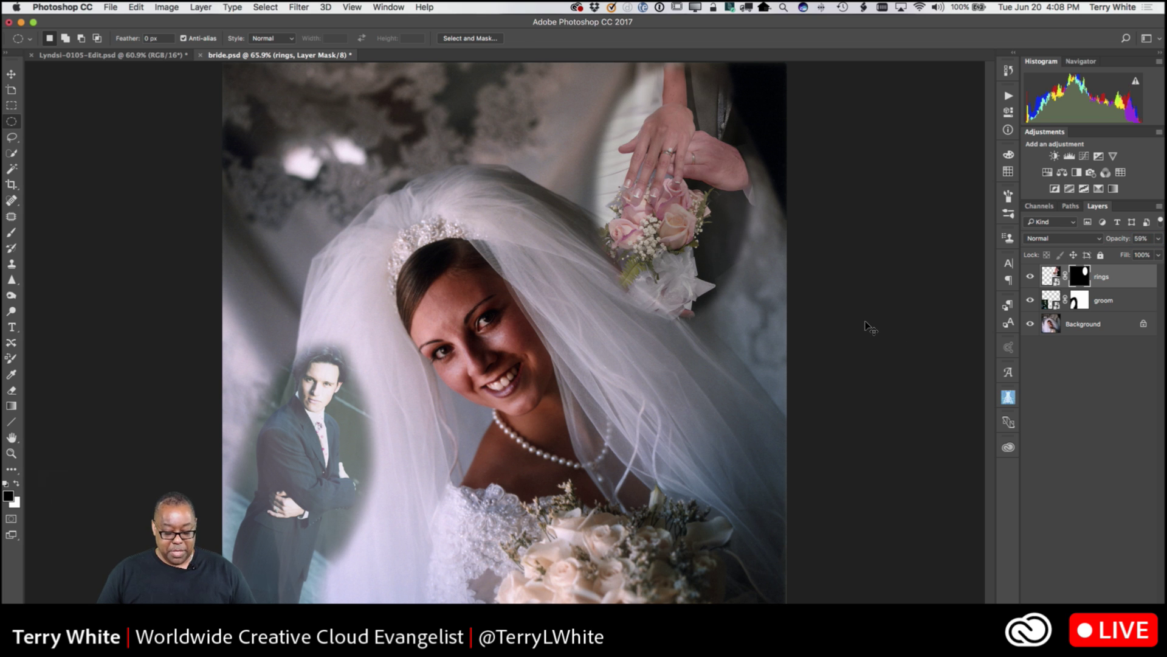
Rotate the masked rings layer by about -23.2° and move it into the upper-right corner of the bride photo.
key("super+t")
left_click_drag(797, 369, 858, 295)
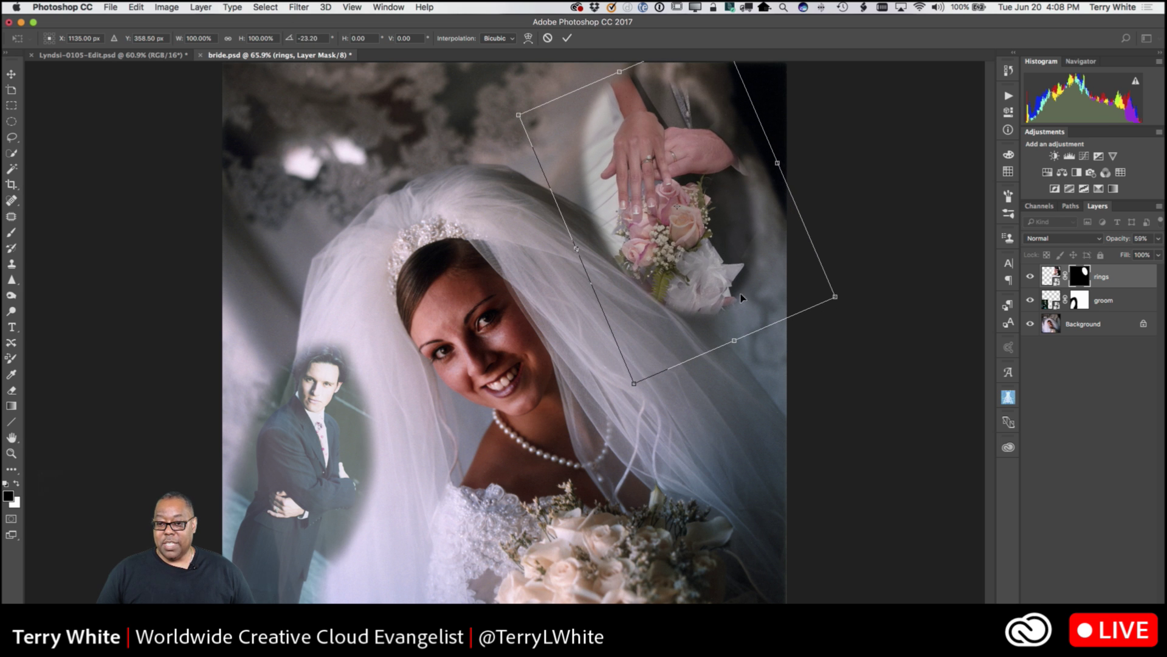
left_click_drag(680, 260, 709, 245)
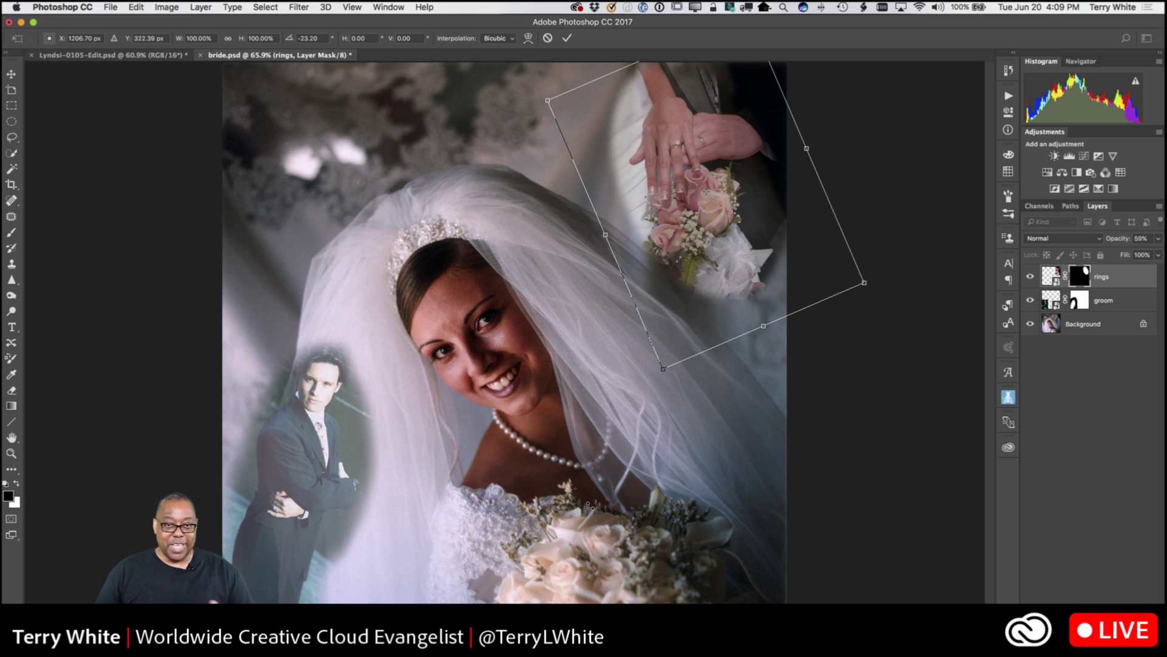
key("Return")
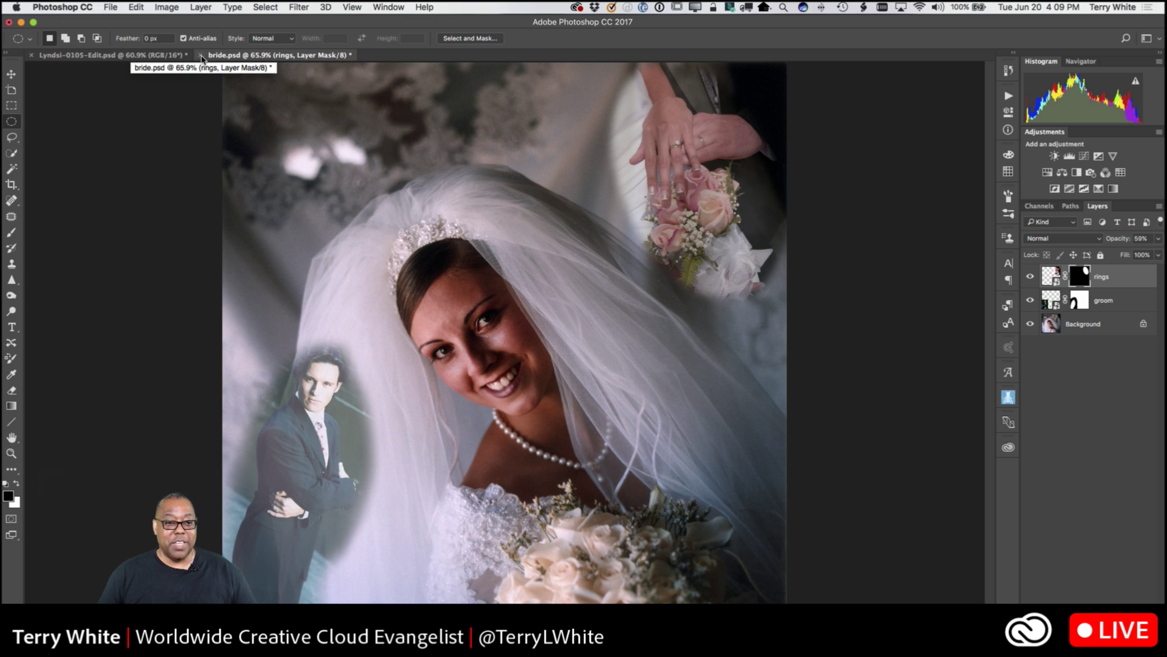
Close bride.psd without saving the changes.
left_click(201, 56)
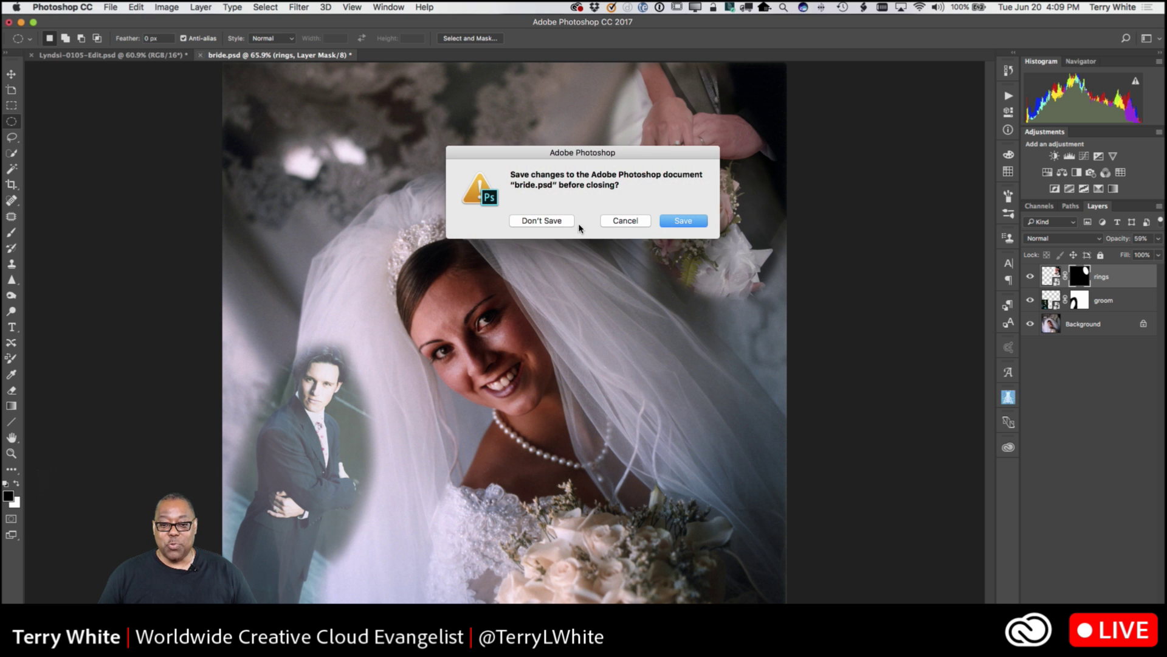
left_click(551, 224)
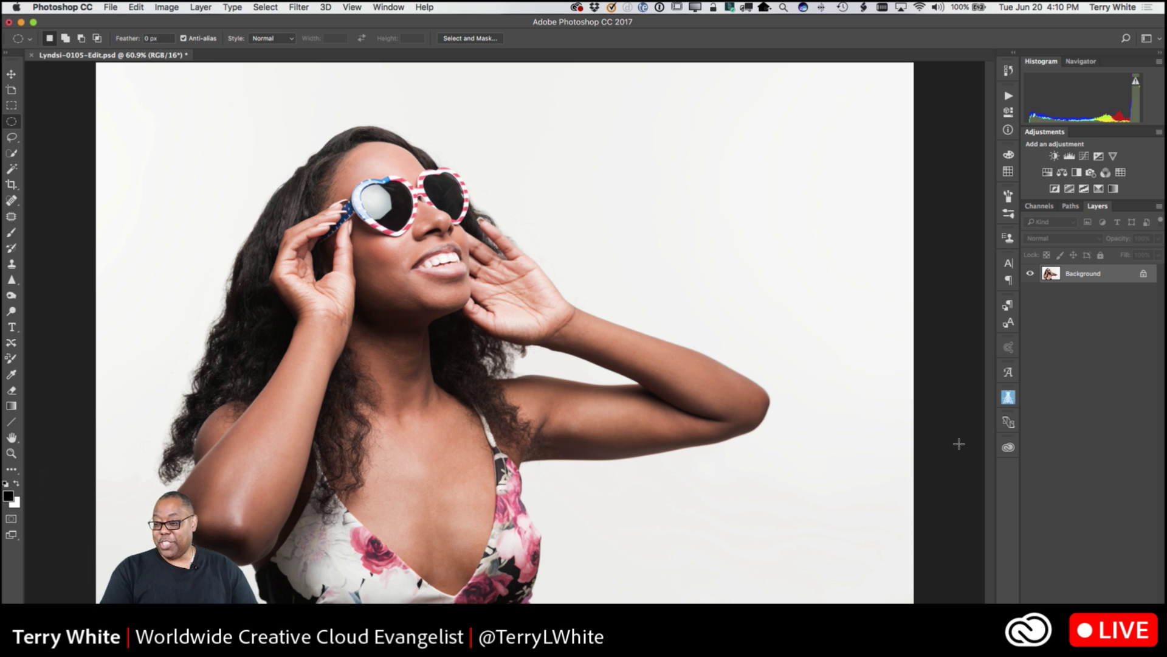
Search Adobe Stock for "beach" and place the Tropical beach photo with the leaning palm in the model document.
left_click(1008, 447)
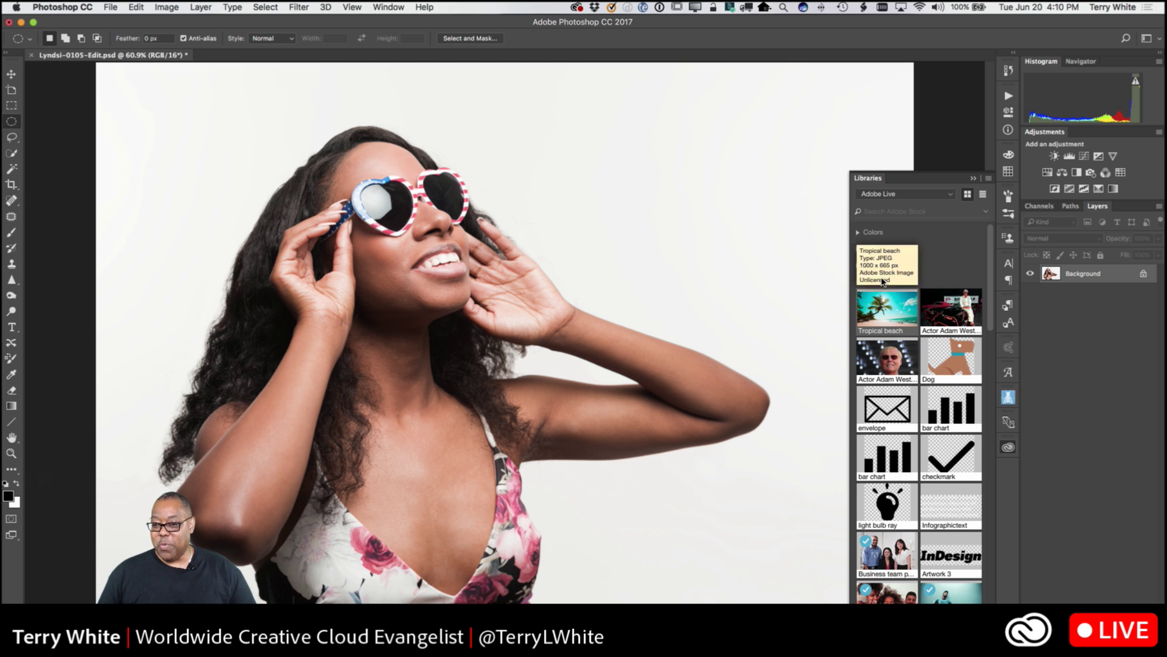
left_click(918, 213)
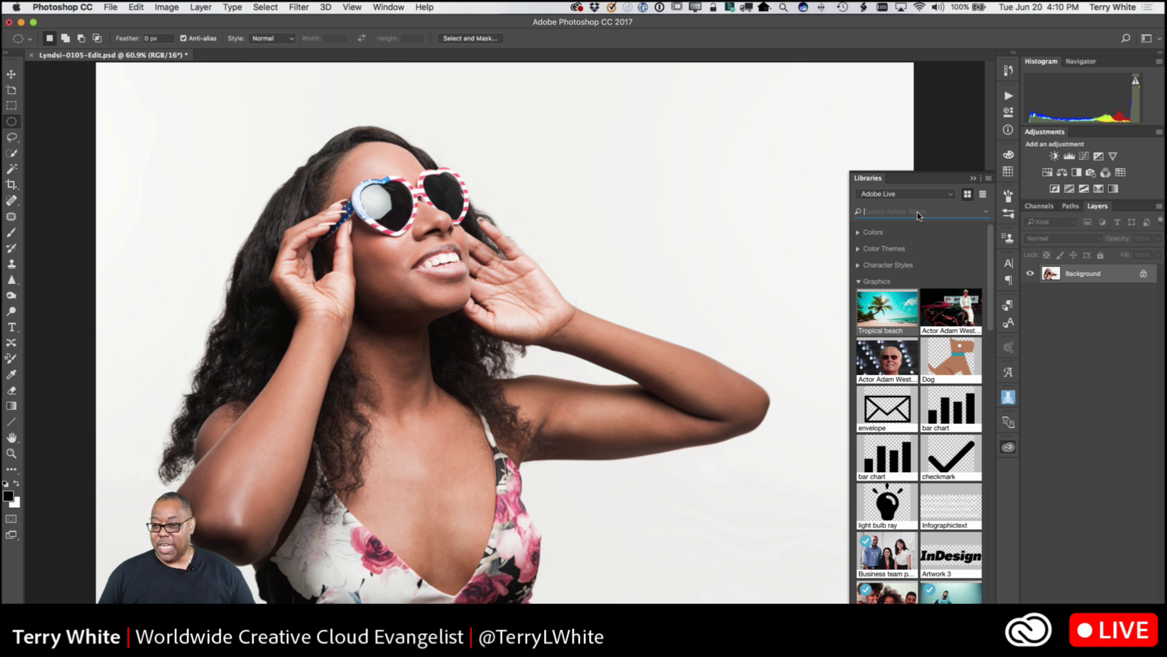
type("beach")
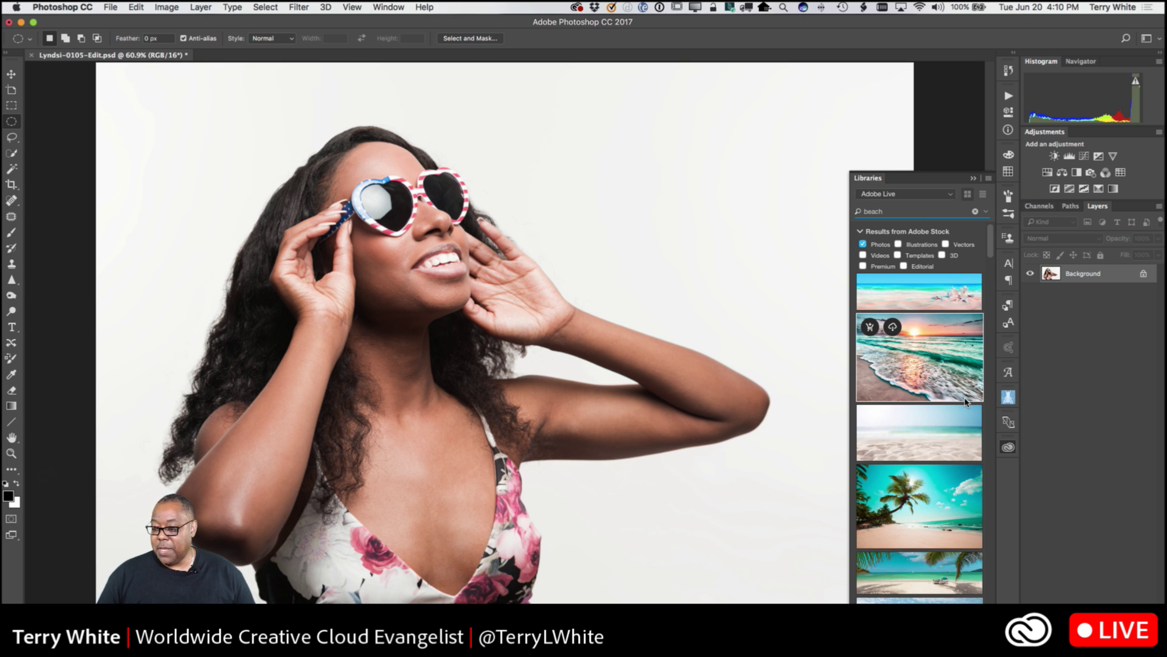
scroll(966, 400, "down", 3)
scroll(962, 402, "down", 1)
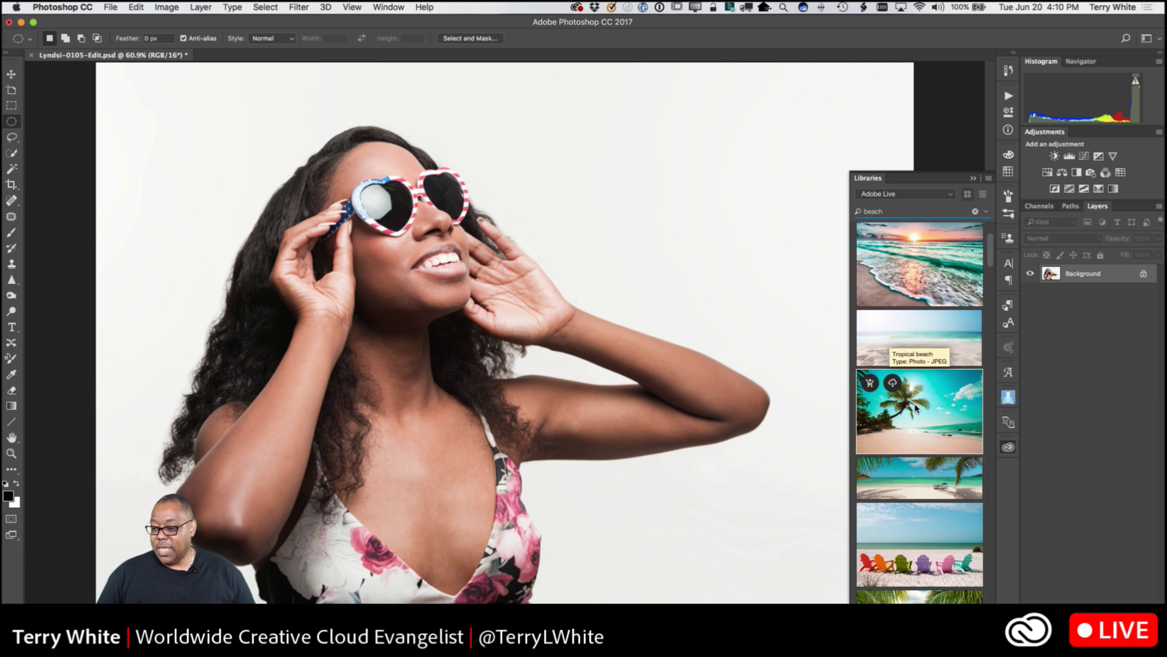
left_click_drag(920, 408, 462, 351)
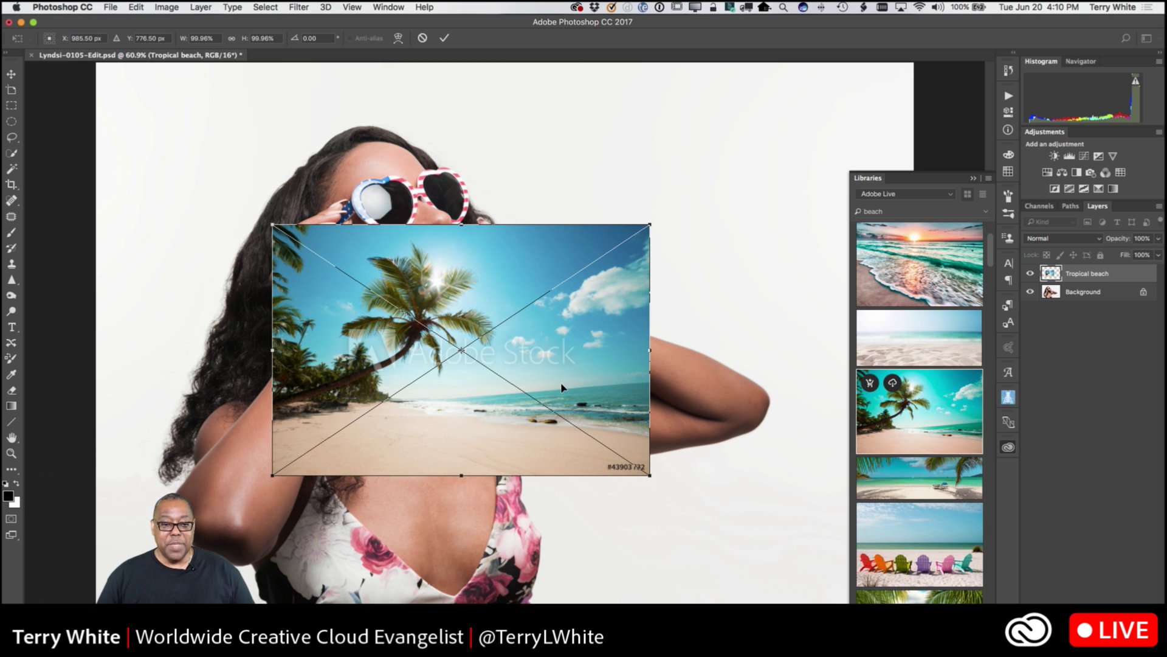
Align the beach photo to the canvas's upper-left corner and scale it to about 218% to cover the canvas.
left_click_drag(513, 358, 339, 196)
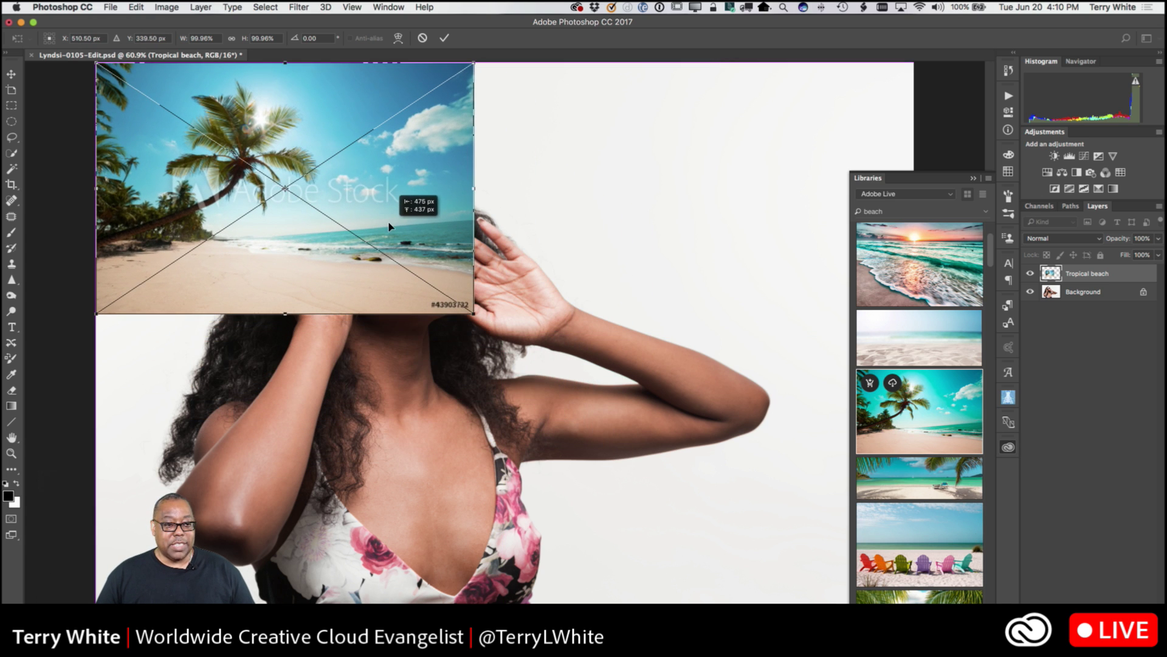
left_click_drag(475, 316, 919, 603)
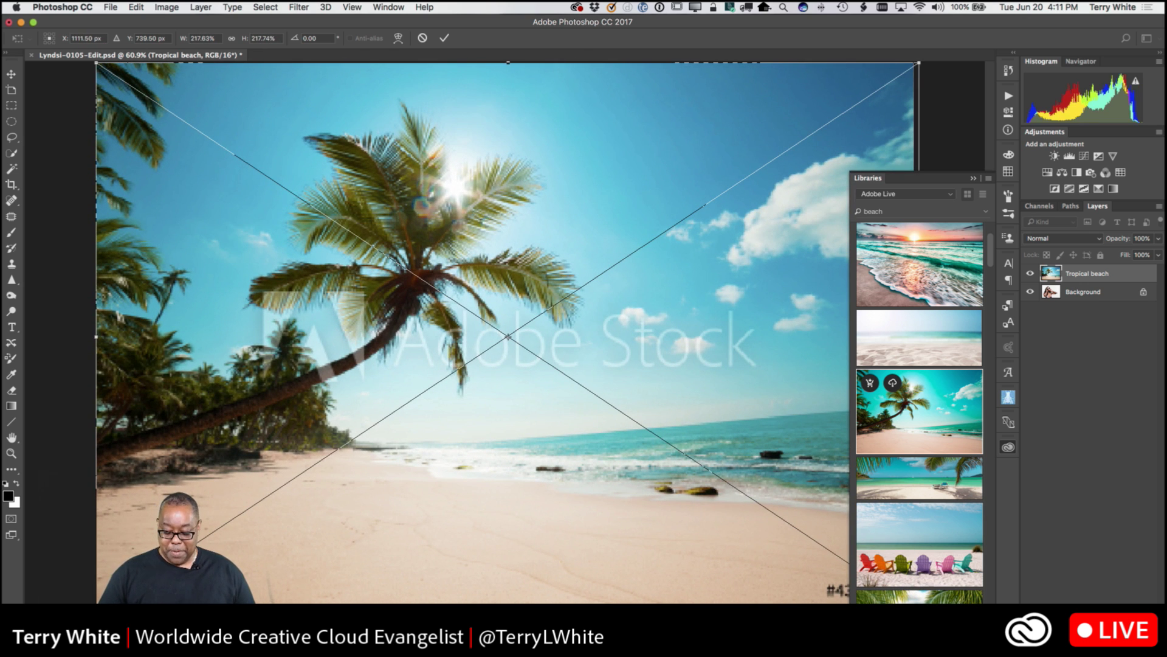
key("Return")
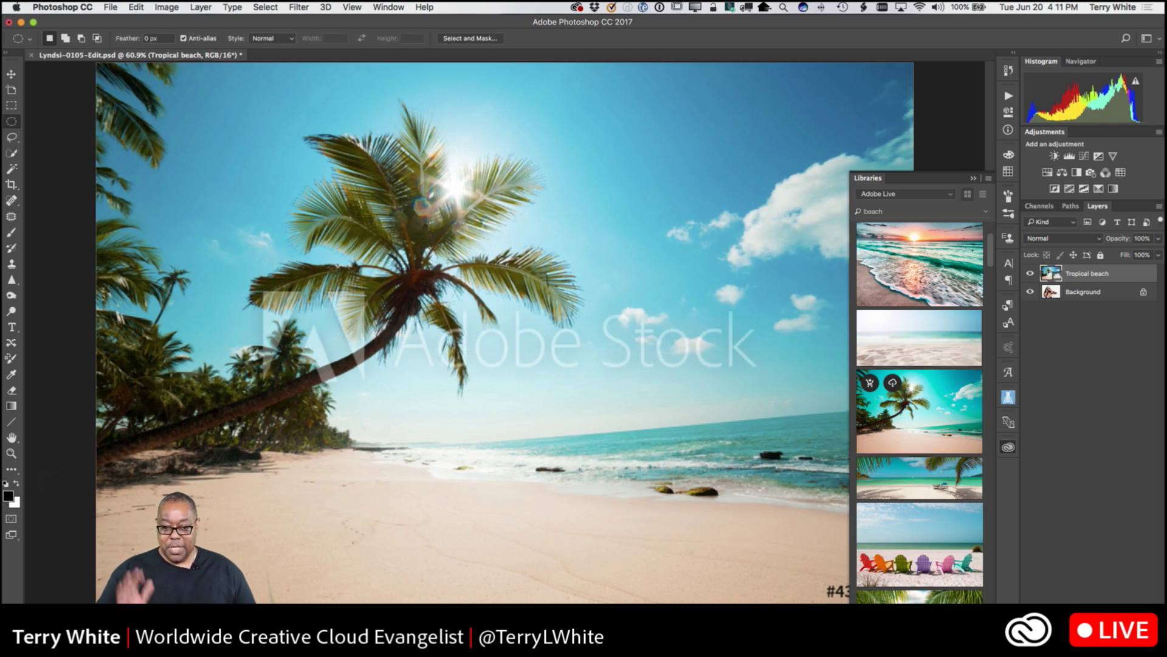
left_click(975, 179)
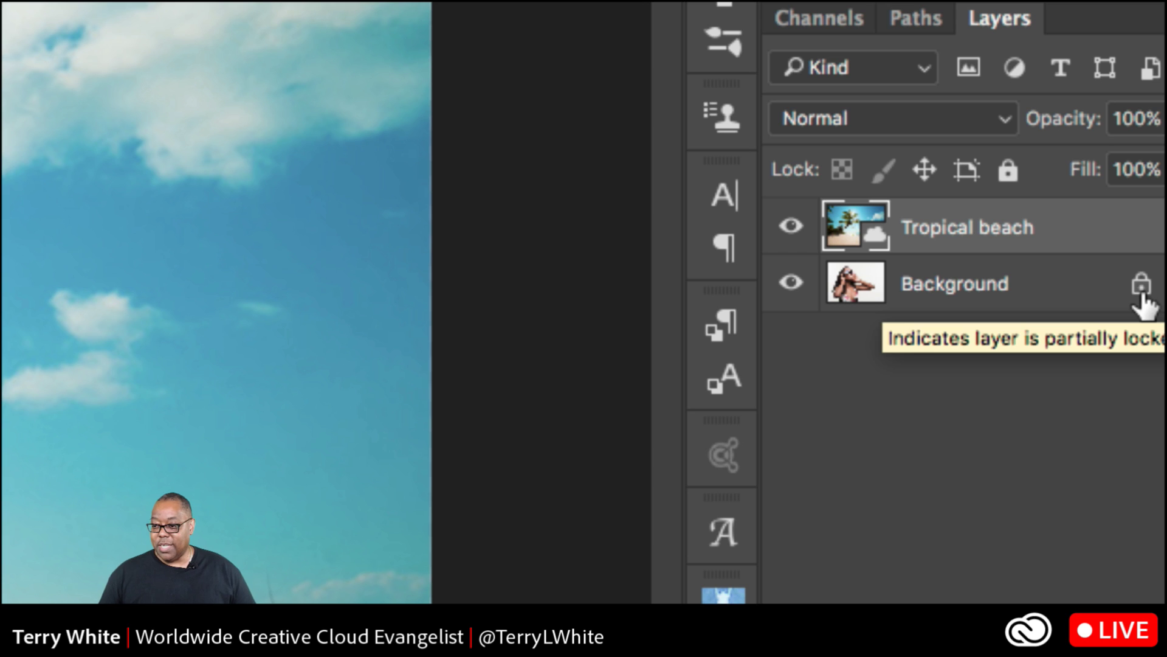
Convert the Background into a regular layer named "model" and move the Tropical beach layer beneath it.
left_click(1141, 286)
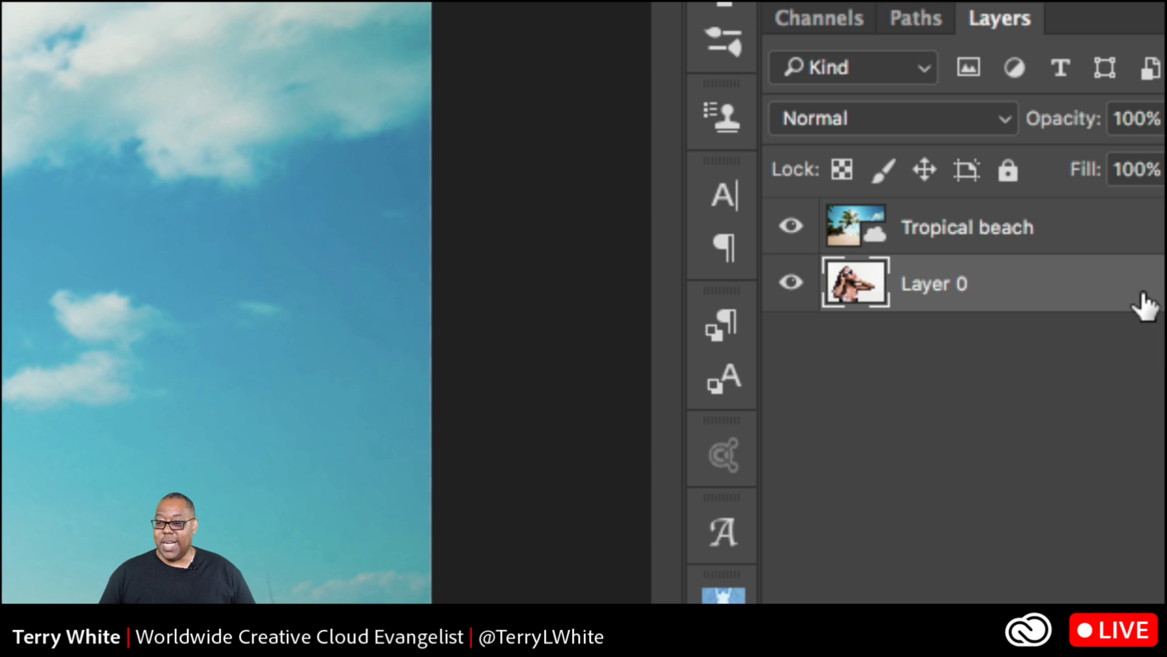
double_click(945, 285)
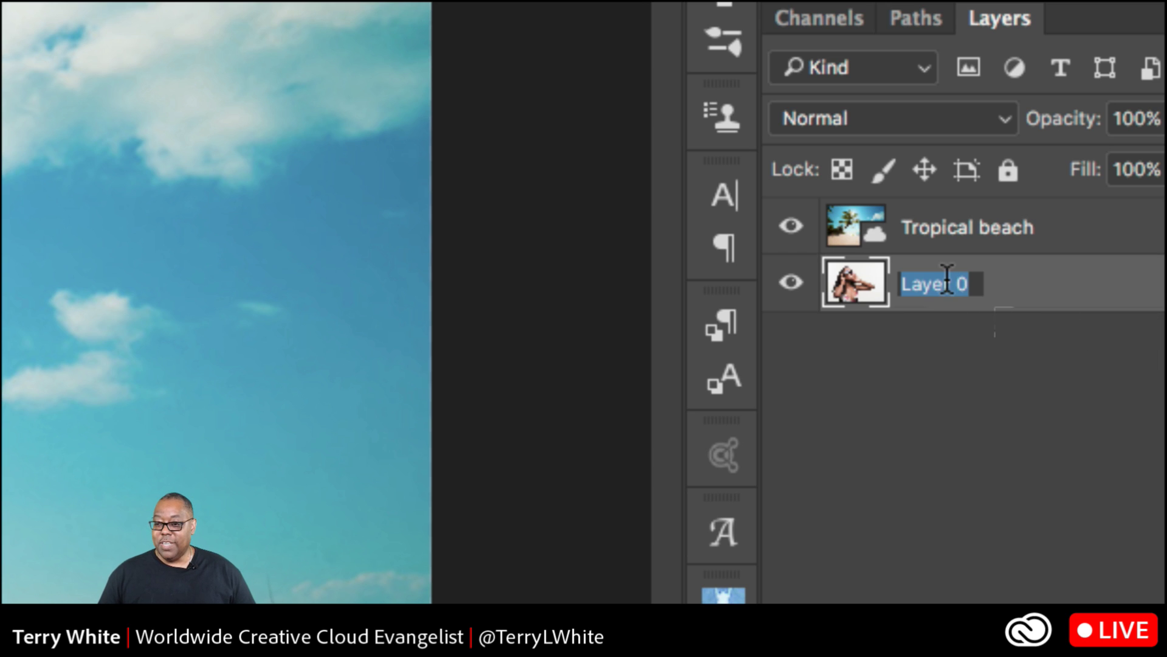
type("model")
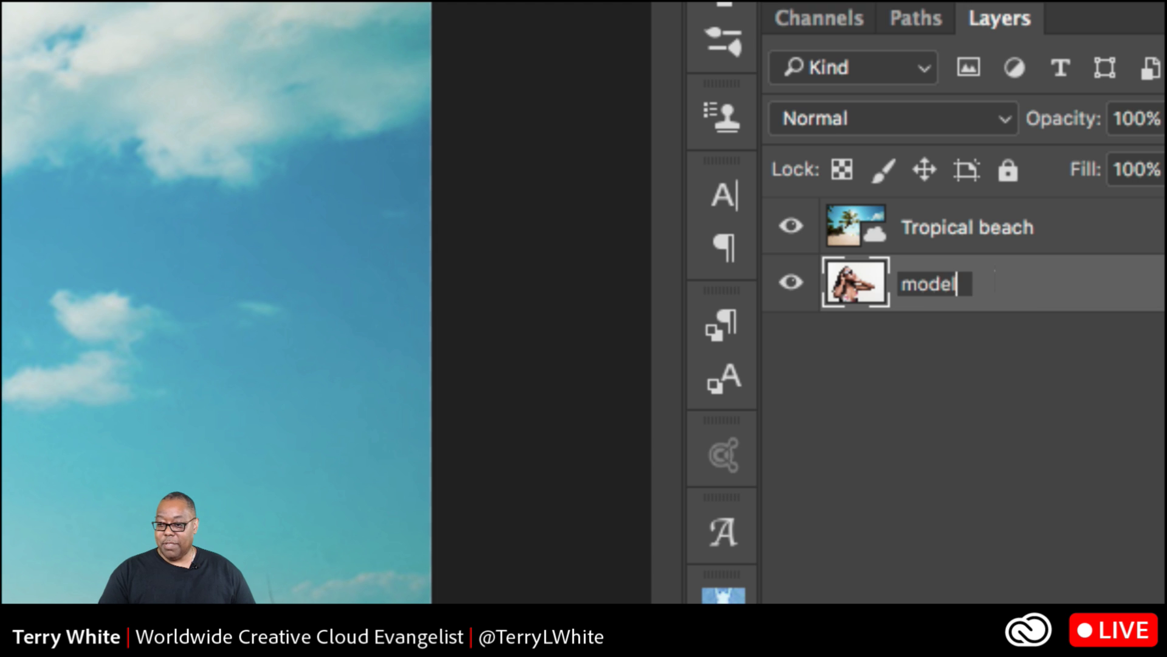
key("Return")
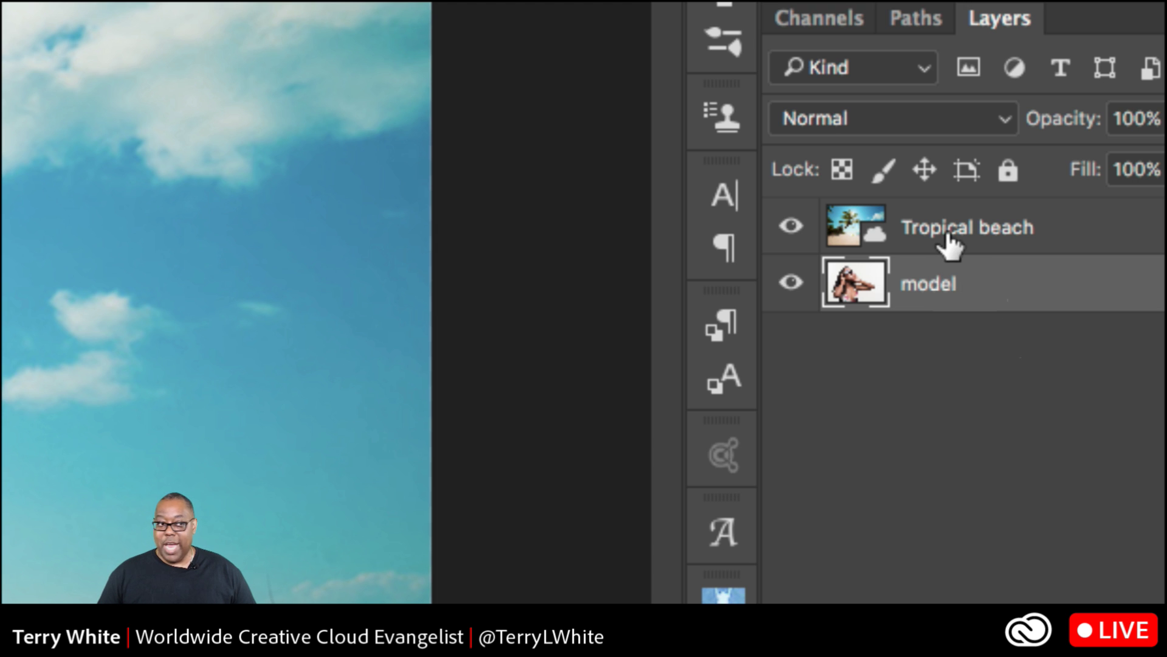
left_click_drag(947, 234, 950, 319)
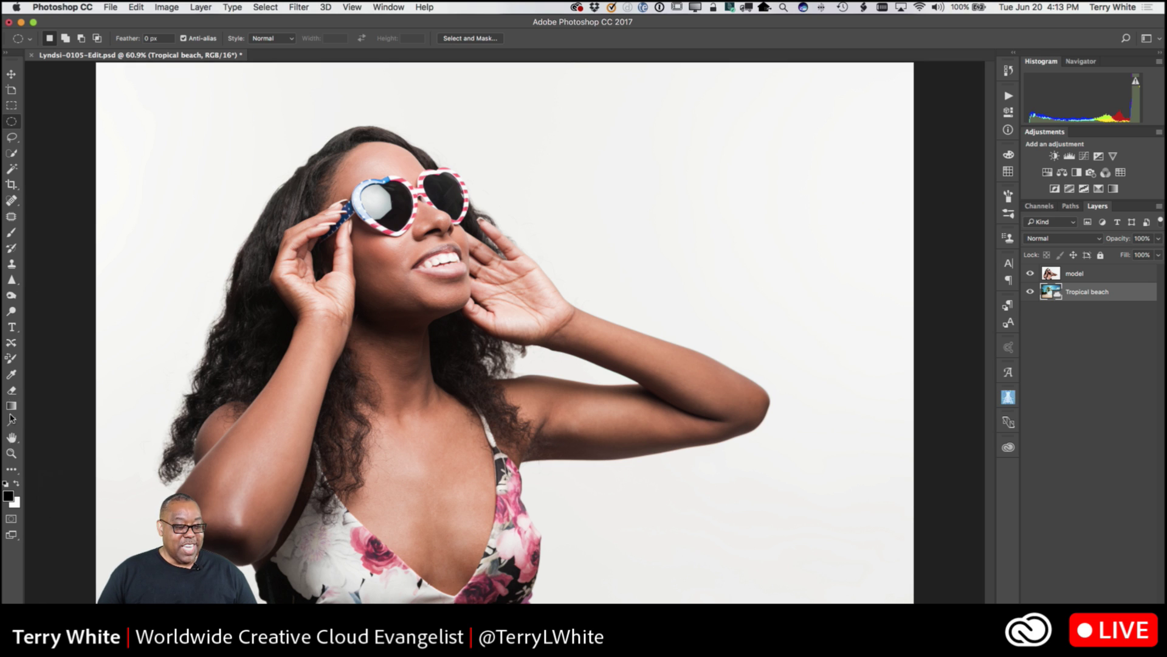
Try erasing the white backdrop beside the woman's head on the model layer with a 150 px Eraser, and undo it.
left_click(15, 473)
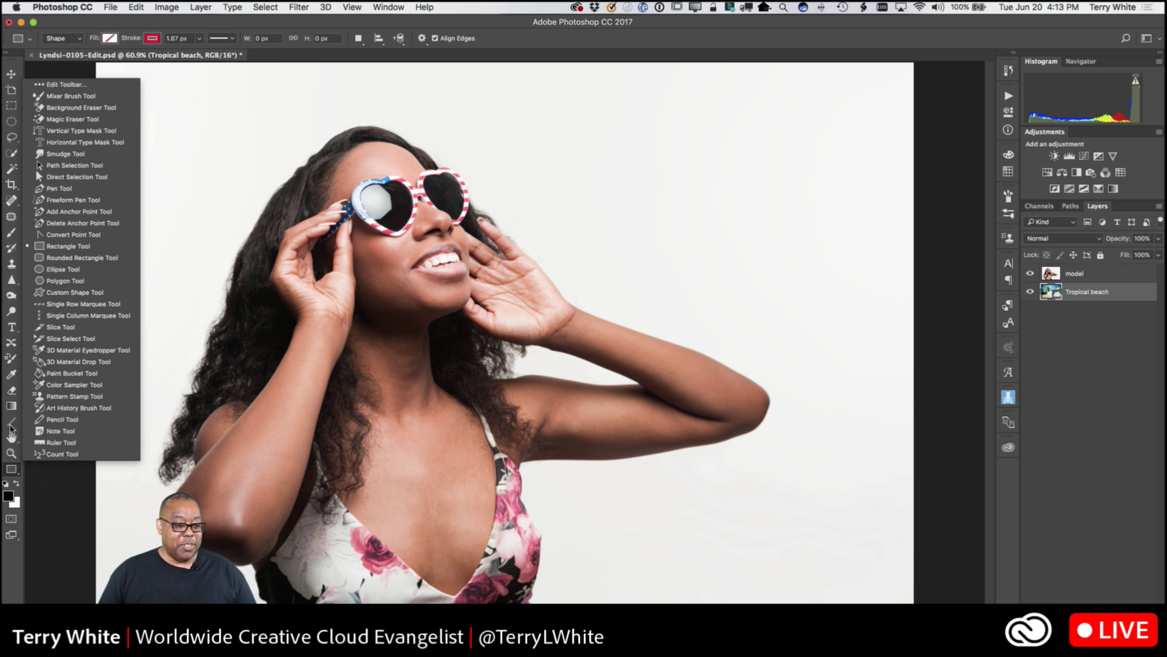
left_click(10, 393)
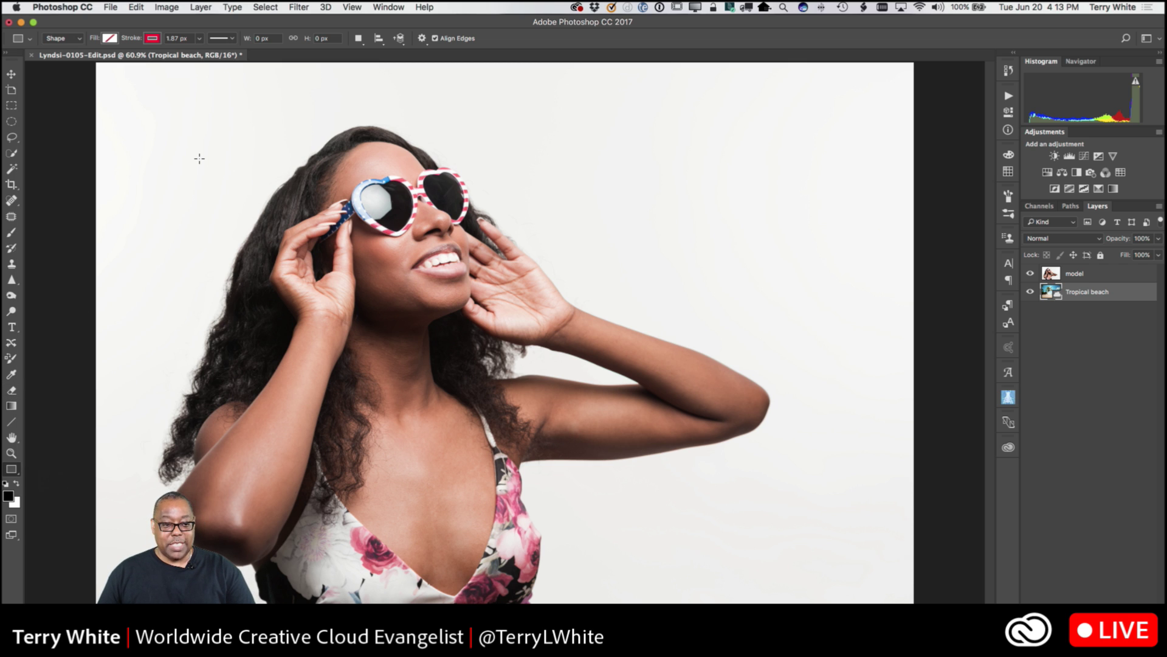
left_click(10, 389)
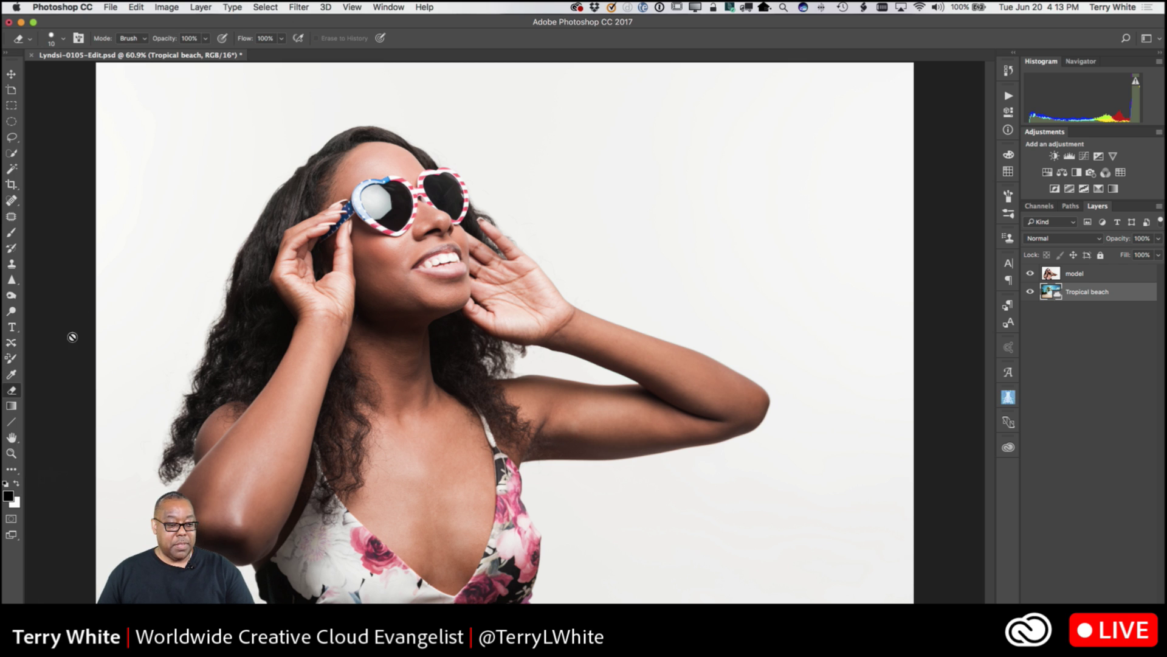
key("bracketright")
key("bracketright")
key("bracketright")
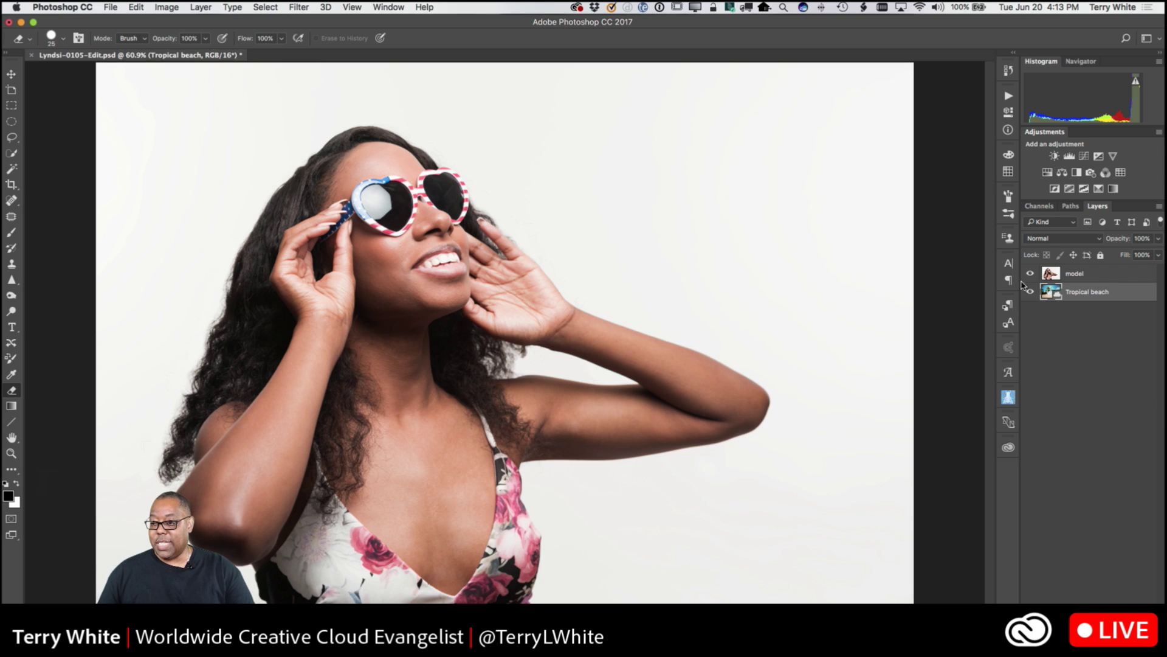
left_click(1055, 276)
key("bracketright")
key("bracketright")
key("bracketright")
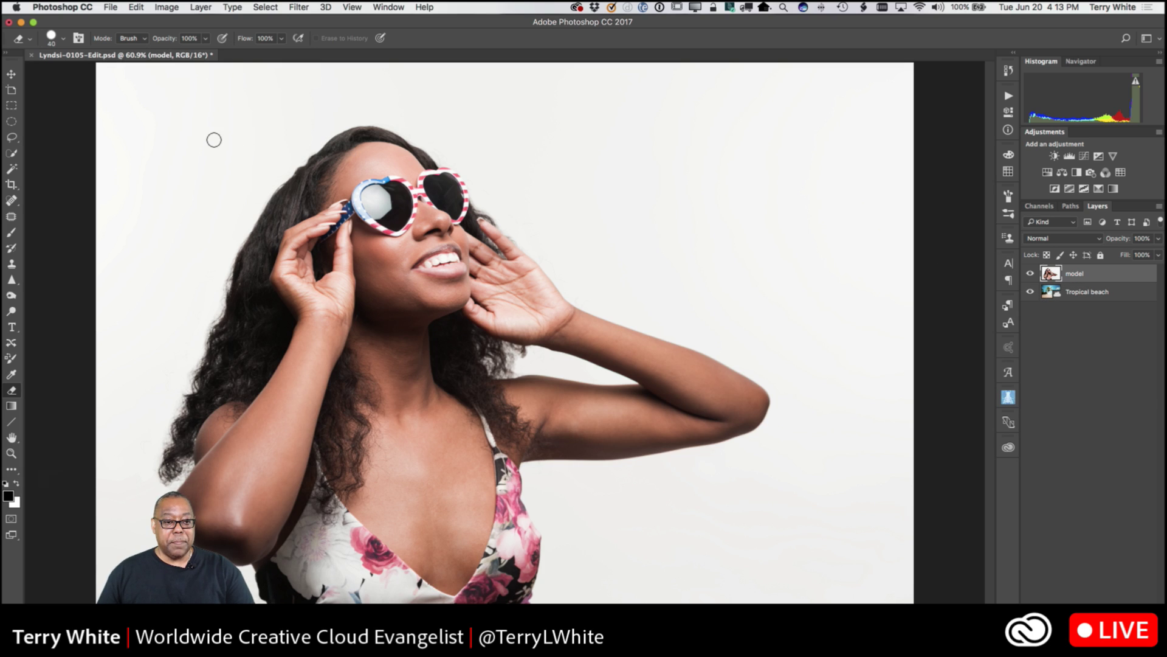
key("bracketright")
key("bracketright")
key("bracketright")
key("bracketright")
key("bracketright")
key("bracketright")
key("bracketright")
key("bracketright")
mouse_move(208, 138)
left_mouse_down()
mouse_move(190, 110)
mouse_move(170, 154)
mouse_move(220, 139)
mouse_move(258, 143)
left_mouse_up()
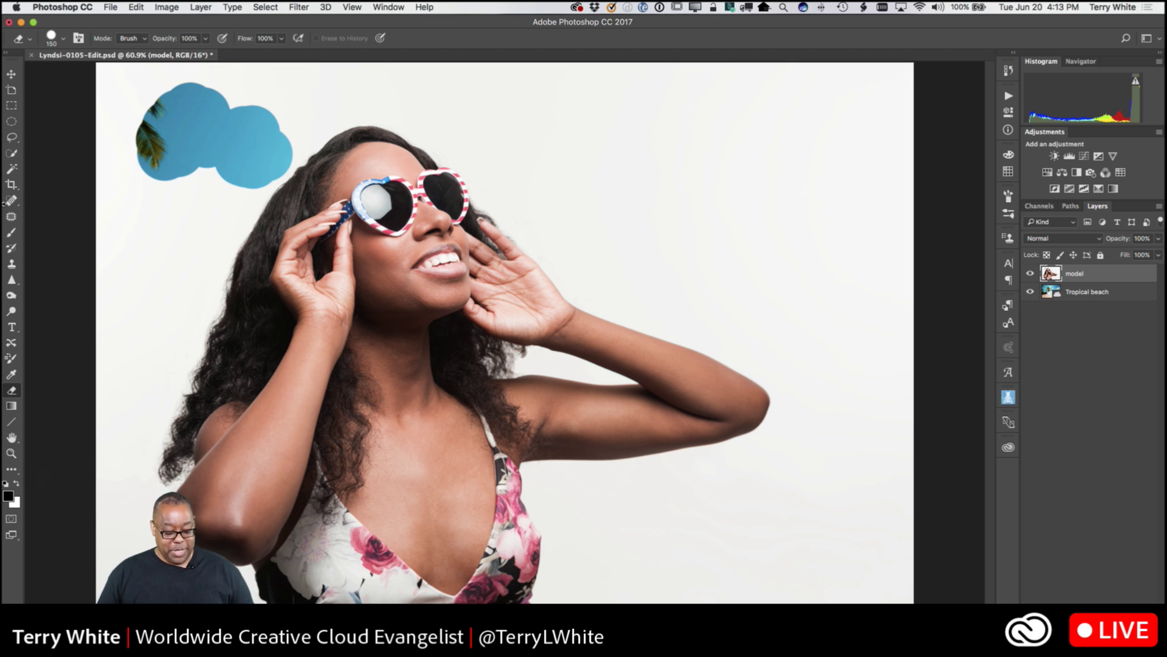
key("super+z")
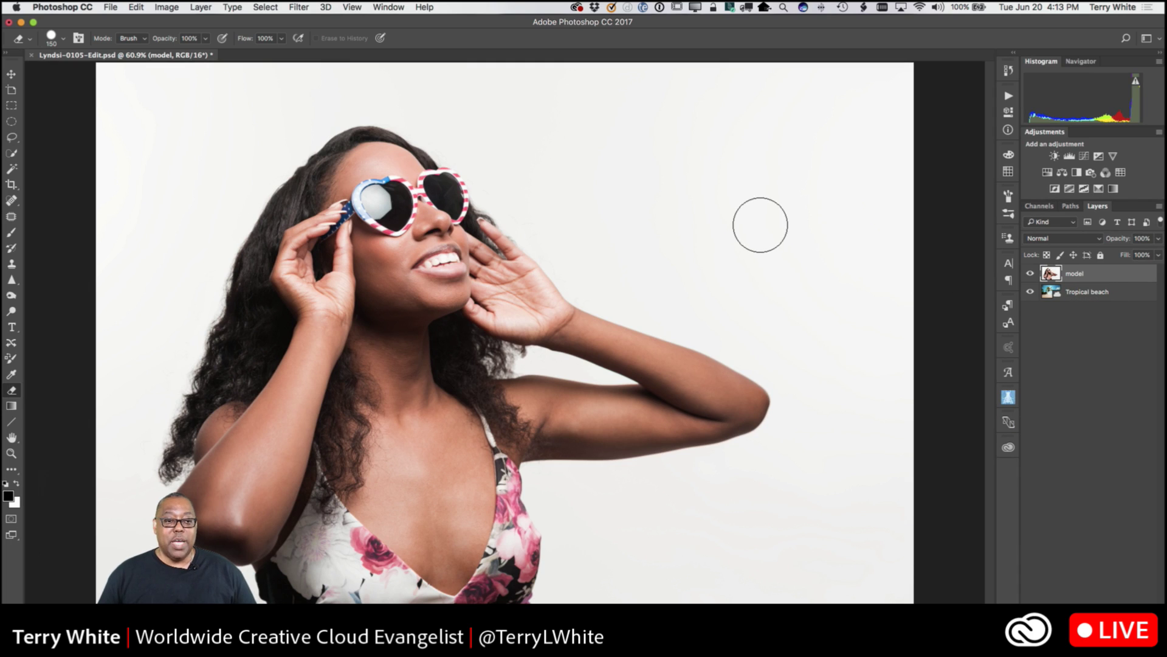
Open Select and Mask for the model layer and set the view mode to Onion Skin.
left_click(261, 7)
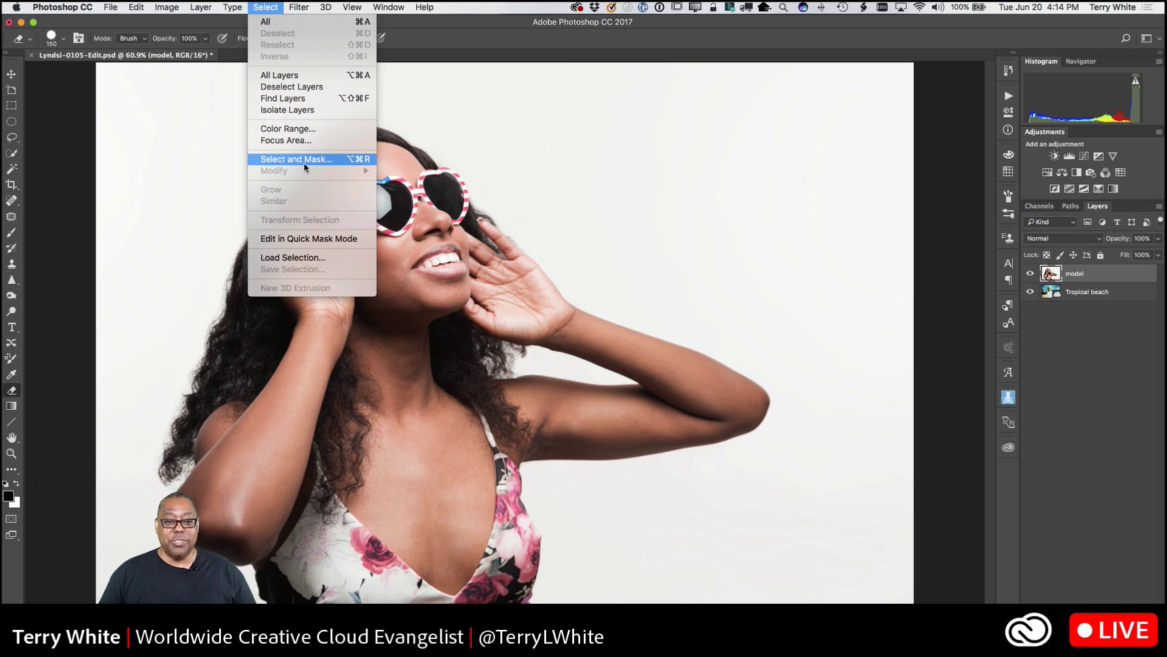
left_click(305, 164)
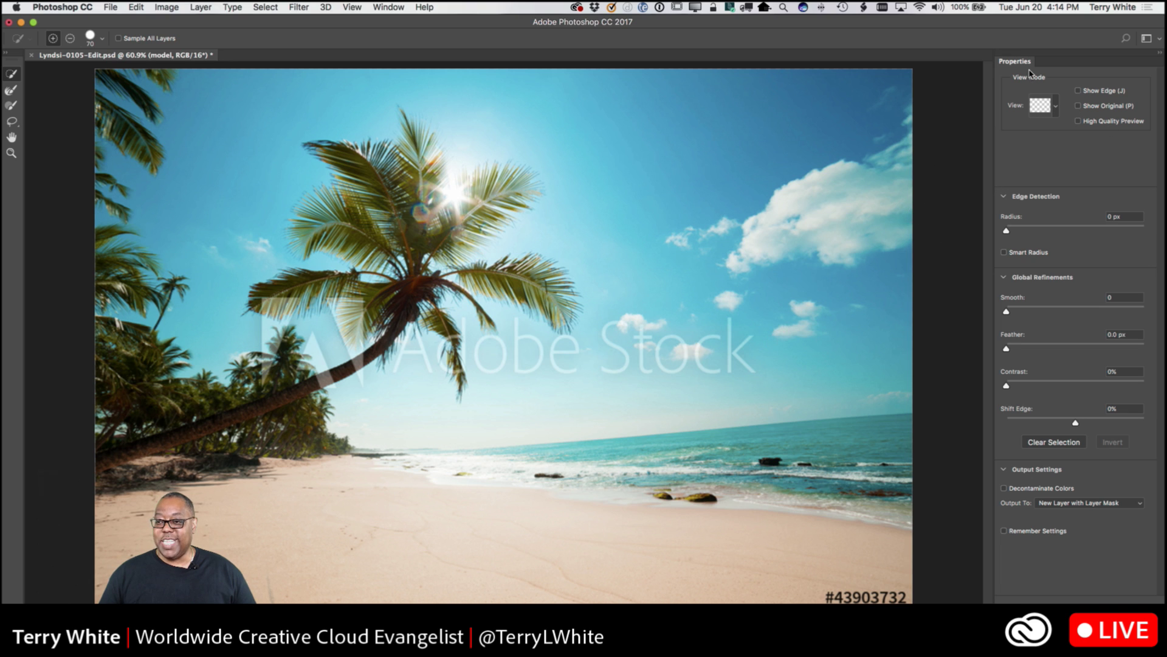
left_click(1061, 108)
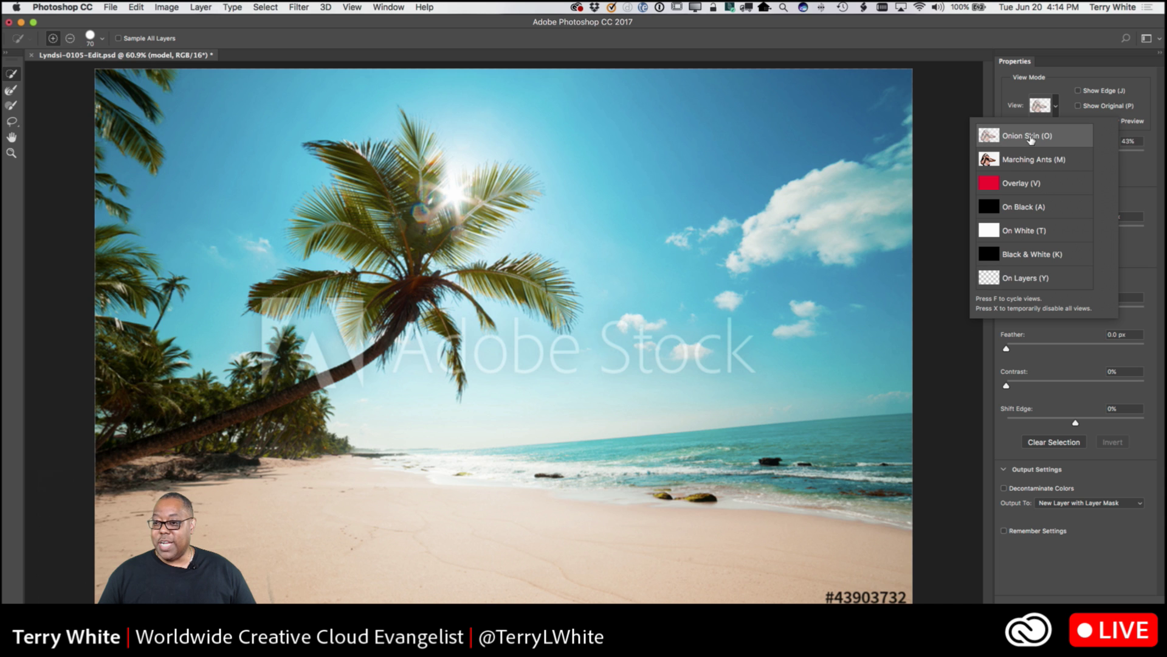
left_click(1031, 138)
left_click(1131, 189)
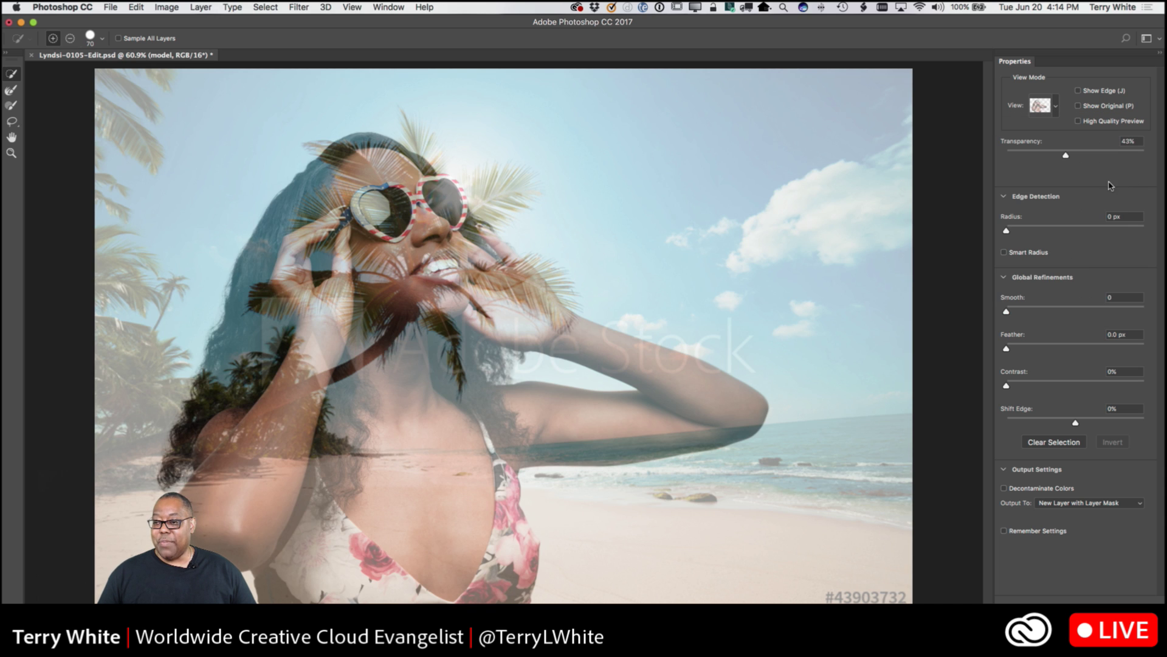
Compare the On Black view with Onion Skin, keep Onion Skin and set its transparency to about 8%.
mouse_move(1066, 156)
left_mouse_down()
mouse_move(1137, 148)
mouse_move(990, 167)
mouse_move(1064, 160)
left_mouse_up()
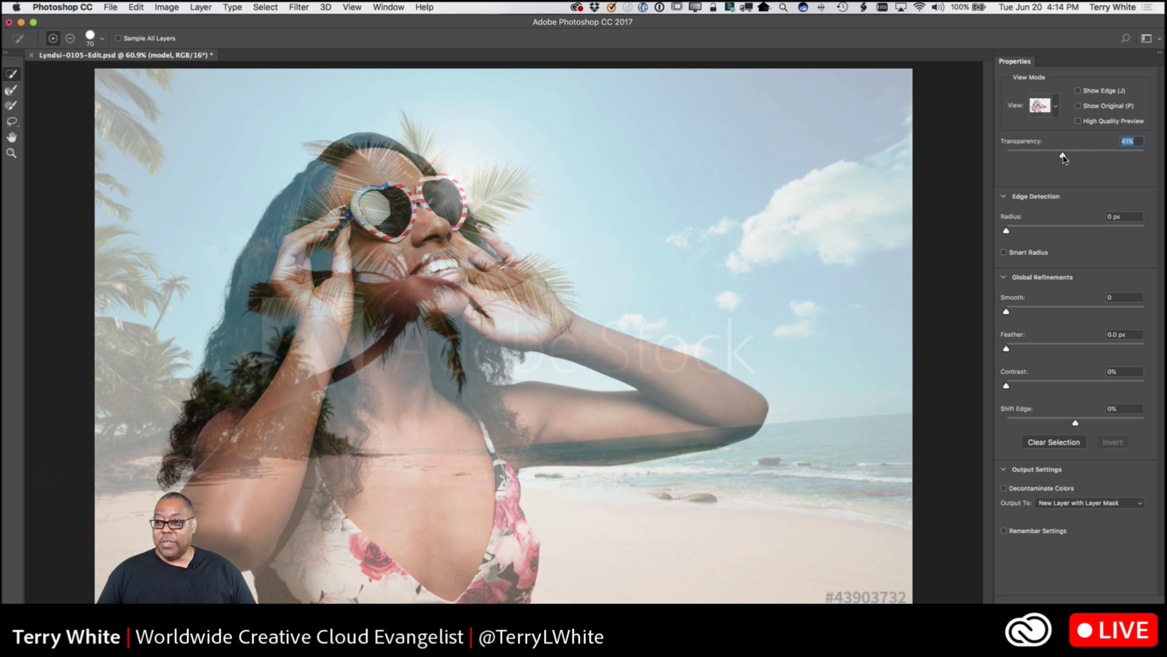
left_click(1056, 110)
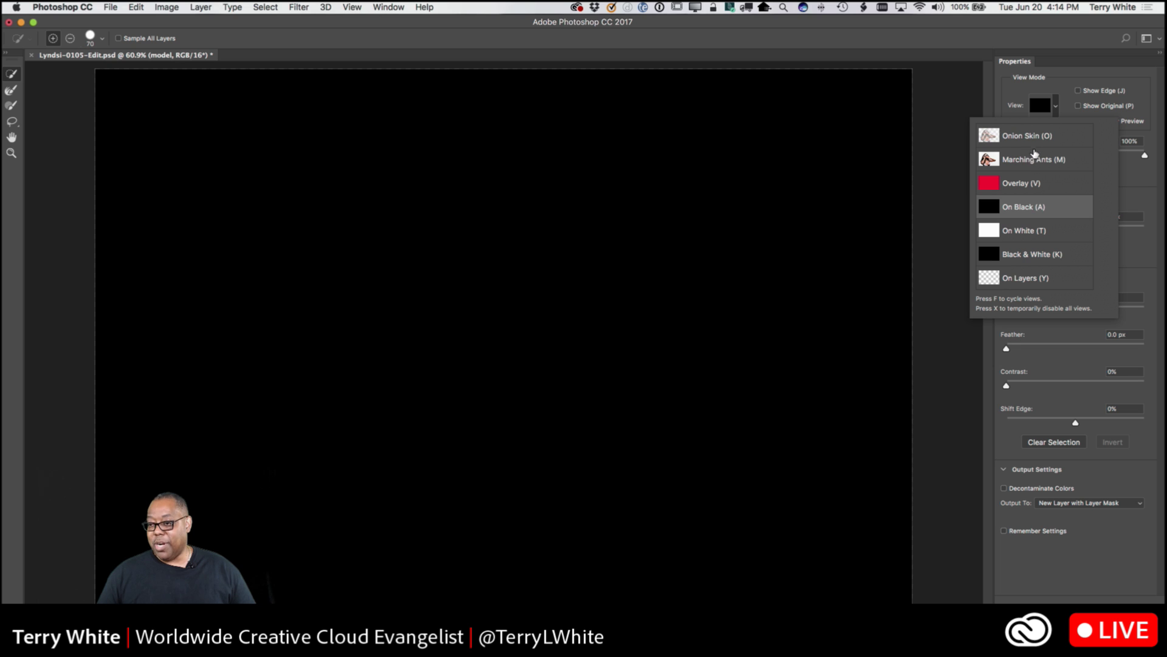
left_click(1033, 136)
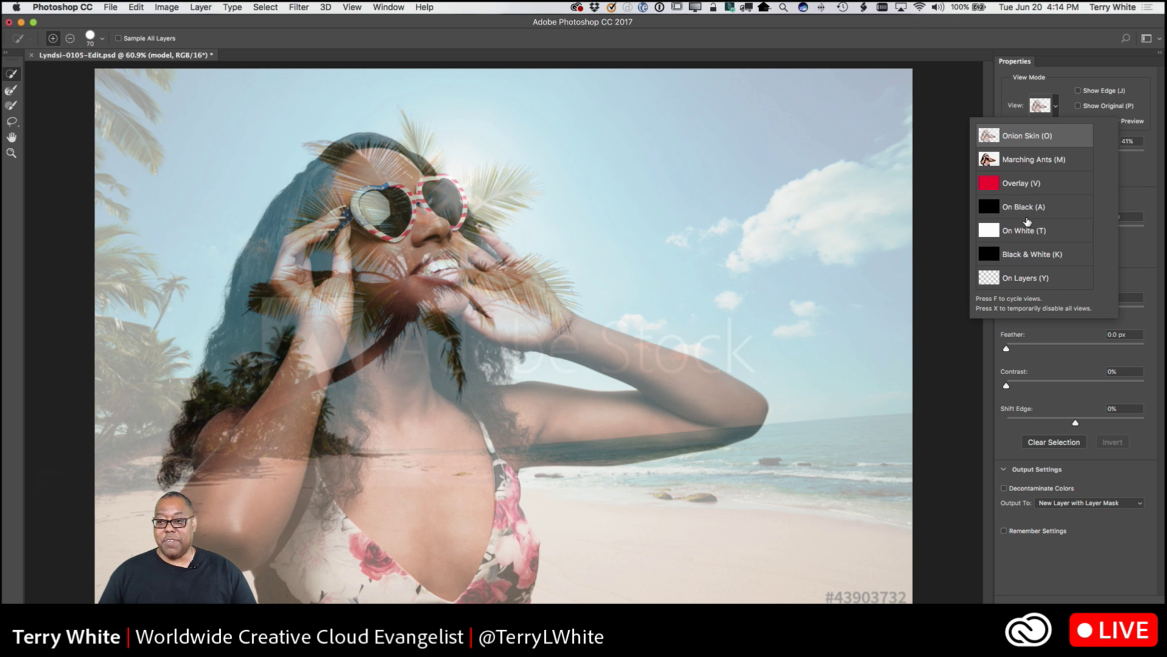
left_click(1131, 175)
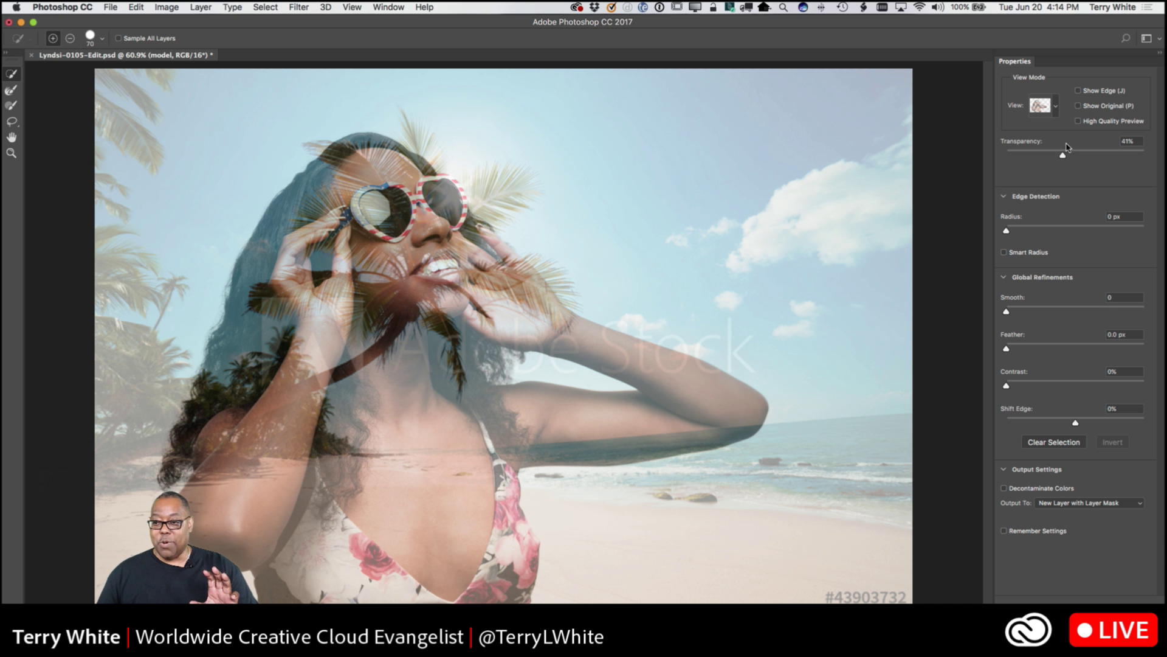
left_click_drag(1062, 155, 1019, 162)
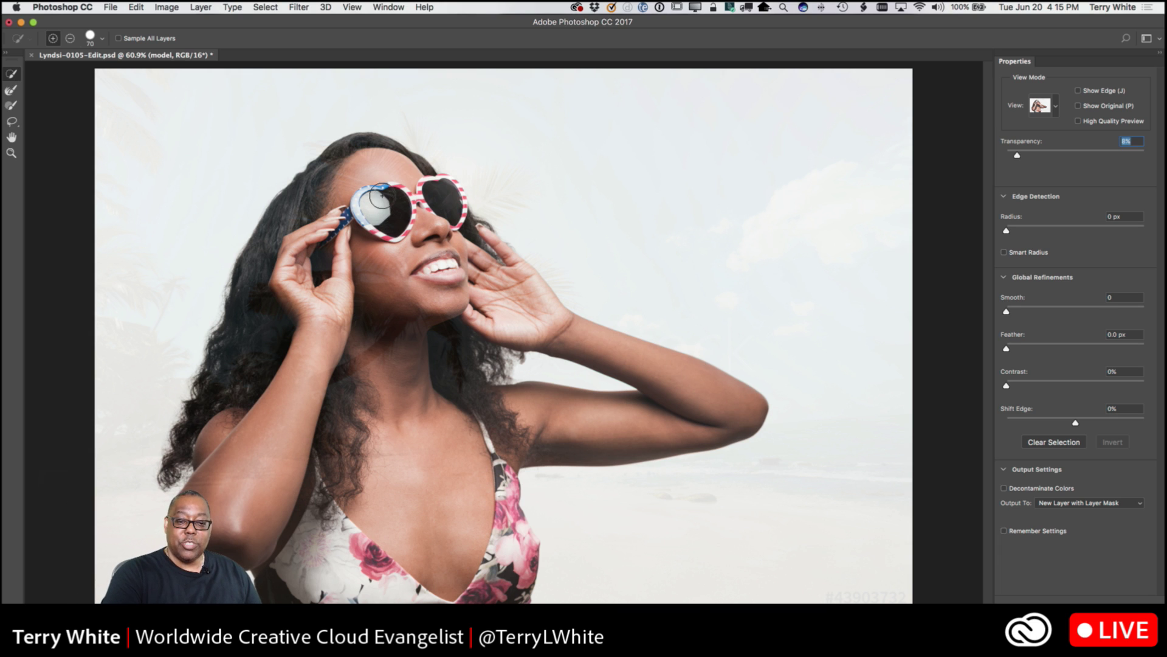
Quick-select the woman from her head across her outstretched arm with a 70 px brush, and switch the view mode to On Black.
mouse_move(340, 196)
left_mouse_down()
mouse_move(293, 238)
mouse_move(249, 363)
mouse_move(256, 518)
mouse_move(309, 480)
mouse_move(362, 399)
mouse_move(387, 312)
mouse_move(394, 443)
mouse_move(443, 589)
mouse_move(475, 572)
mouse_move(480, 498)
mouse_move(521, 422)
mouse_move(706, 410)
mouse_move(643, 368)
left_mouse_up()
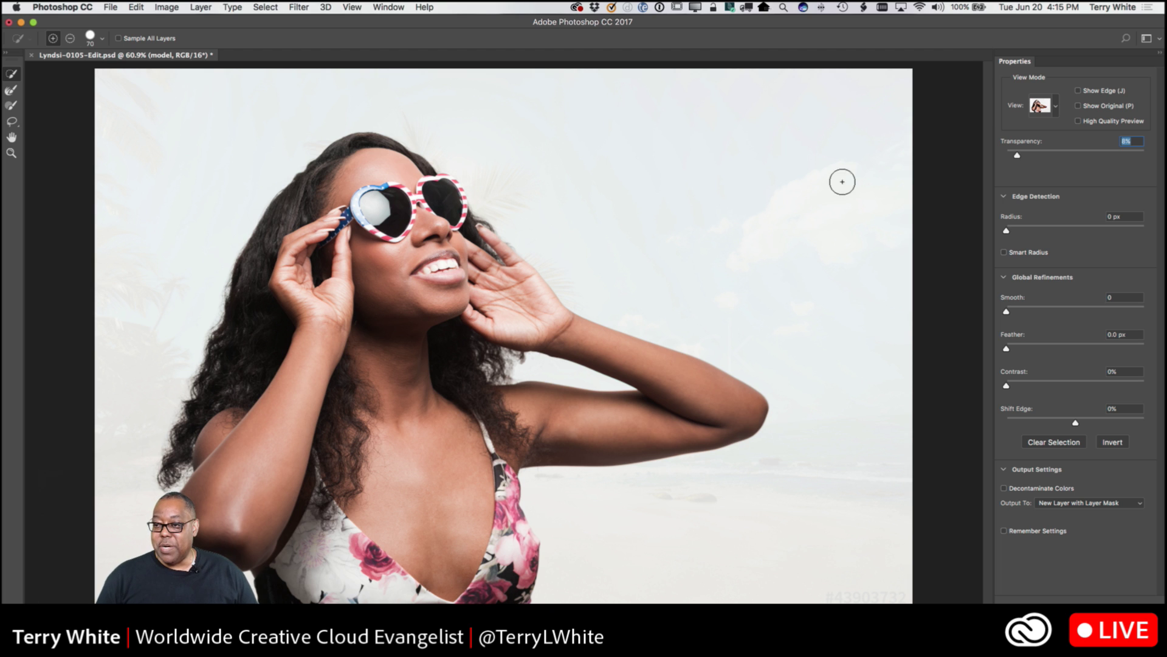
left_click(1058, 109)
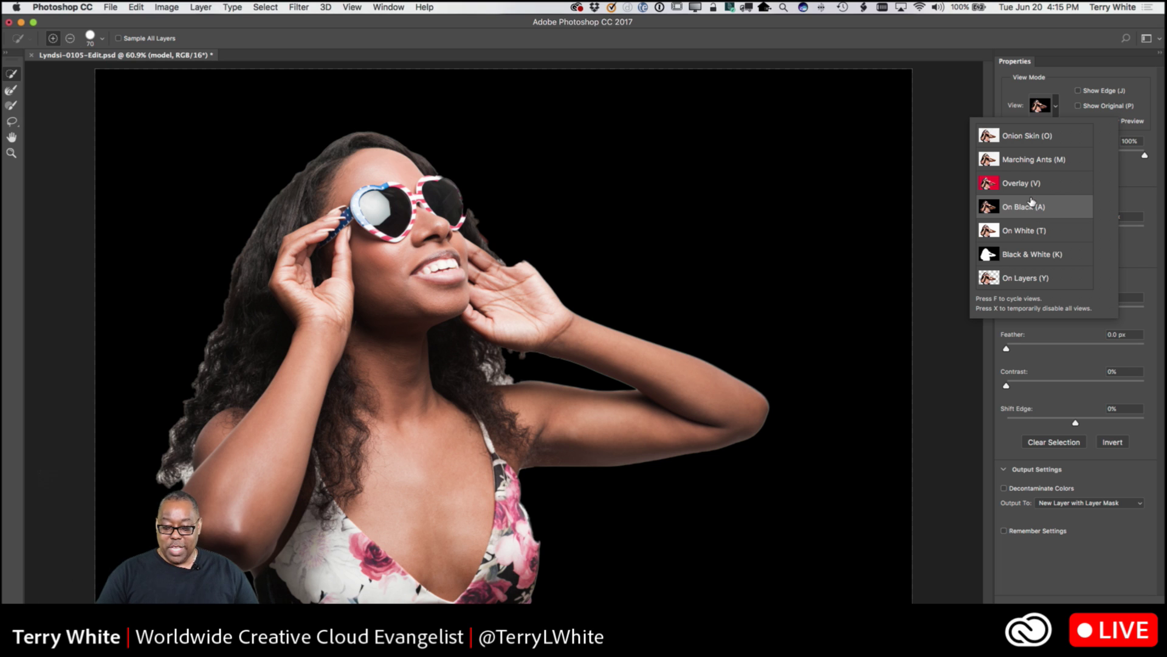
left_click(522, 541)
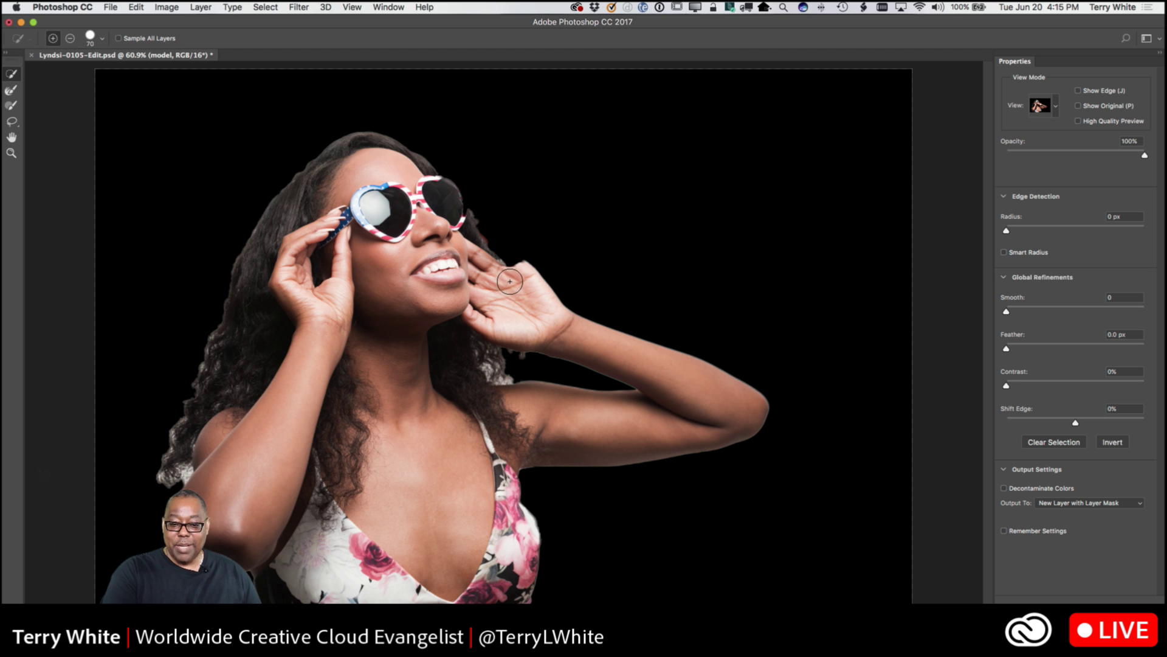
Add the missed parts of the woman's raised hand, hair, dress and sunglasses to the selection.
mouse_move(511, 281)
left_mouse_down()
mouse_move(478, 243)
mouse_move(462, 249)
mouse_move(442, 188)
mouse_move(454, 214)
left_mouse_up()
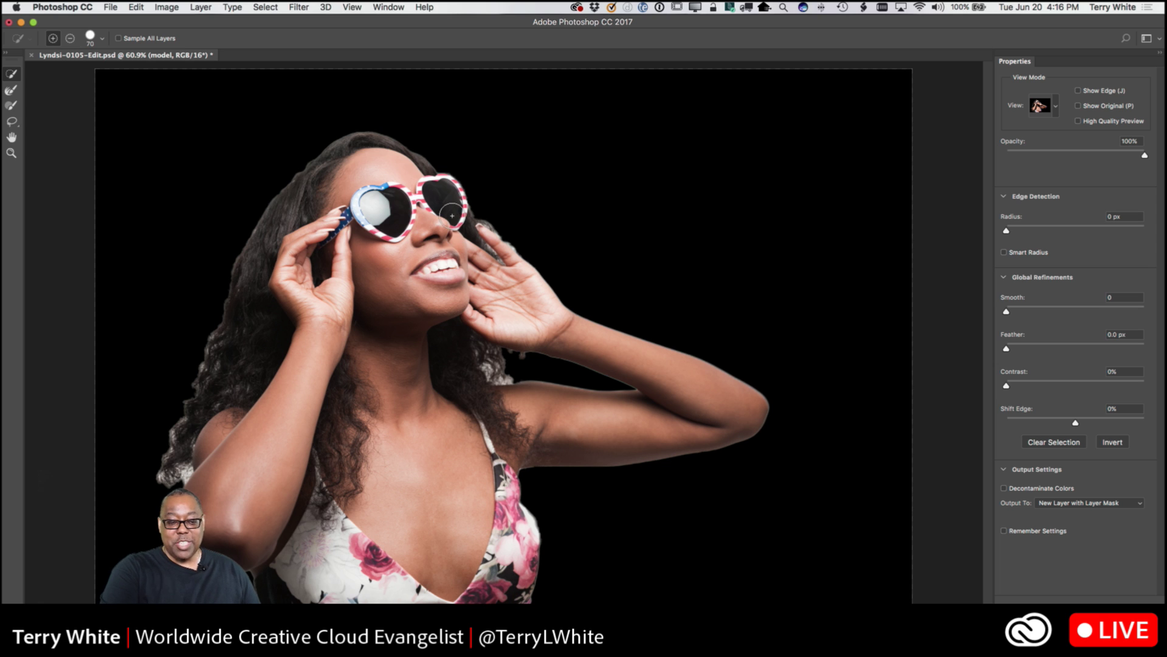
left_click_drag(195, 428, 192, 392)
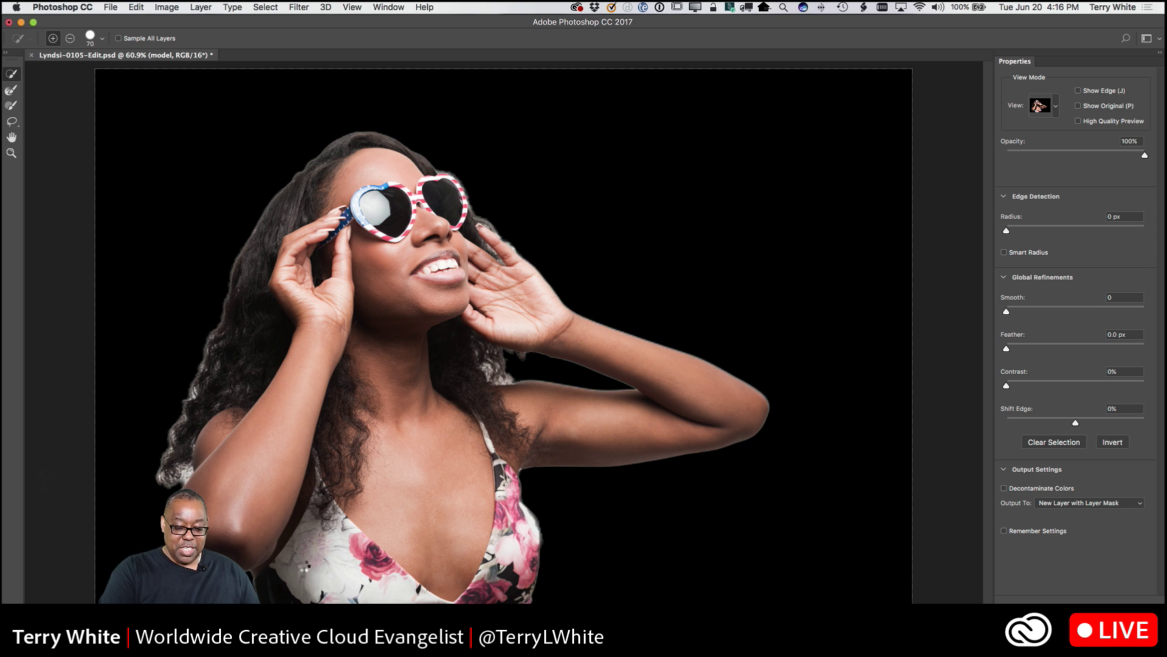
mouse_move(275, 582)
left_mouse_down()
mouse_move(292, 600)
mouse_move(456, 595)
mouse_move(481, 575)
mouse_move(492, 474)
mouse_move(538, 437)
mouse_move(517, 418)
mouse_move(663, 421)
mouse_move(636, 410)
left_mouse_up()
left_click_drag(509, 289, 482, 250)
left_click_drag(430, 194, 433, 183)
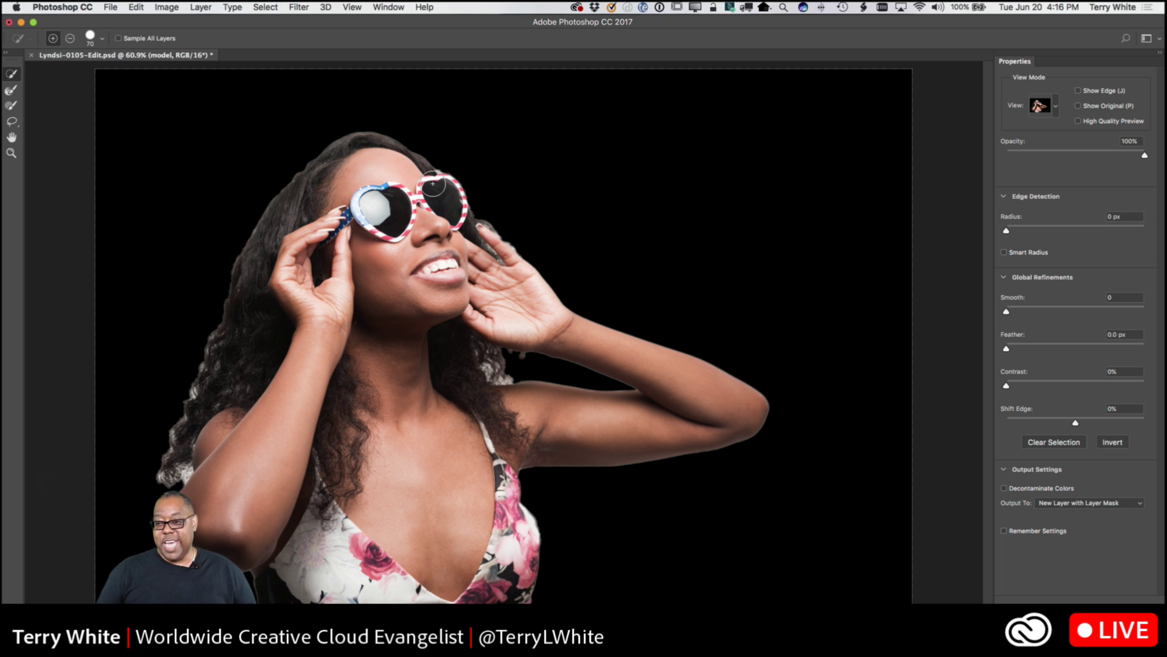
Switch the view mode to On Layers and enable Smart Radius with an edge detection radius of 5 px.
left_click(1056, 108)
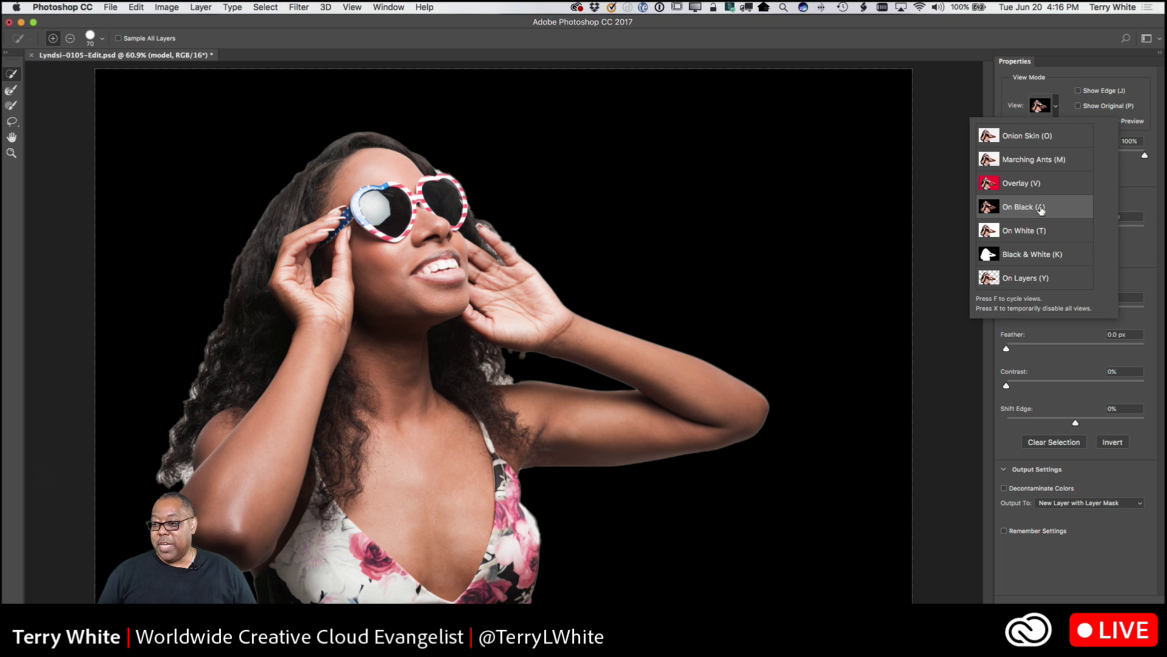
left_click(1025, 282)
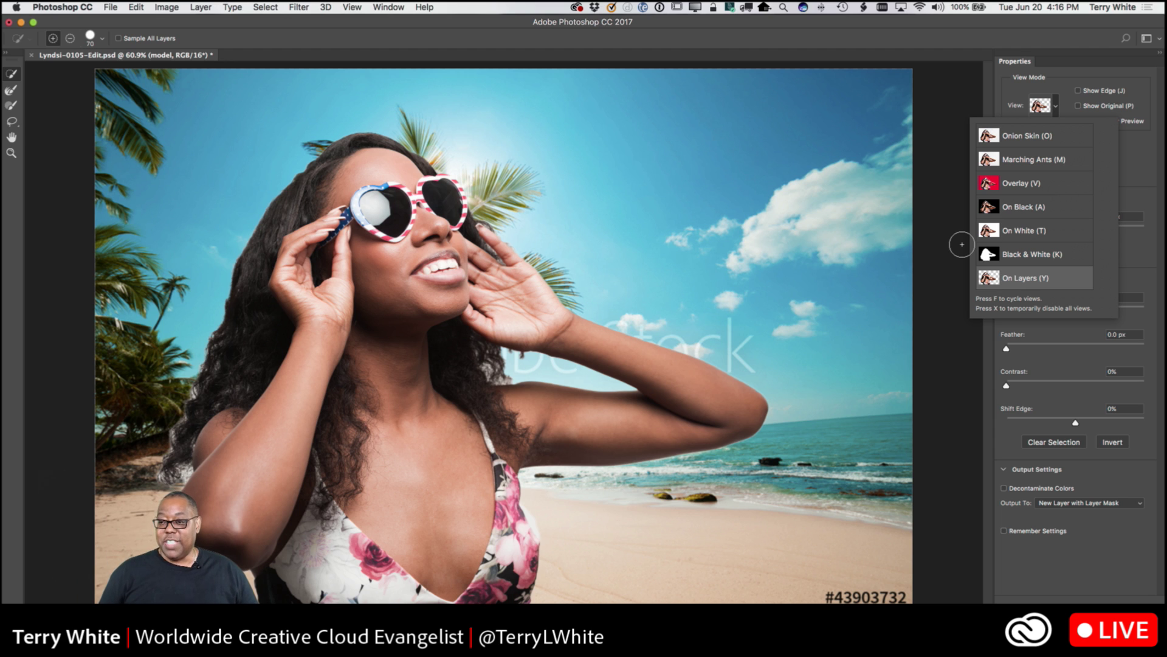
left_click(1152, 166)
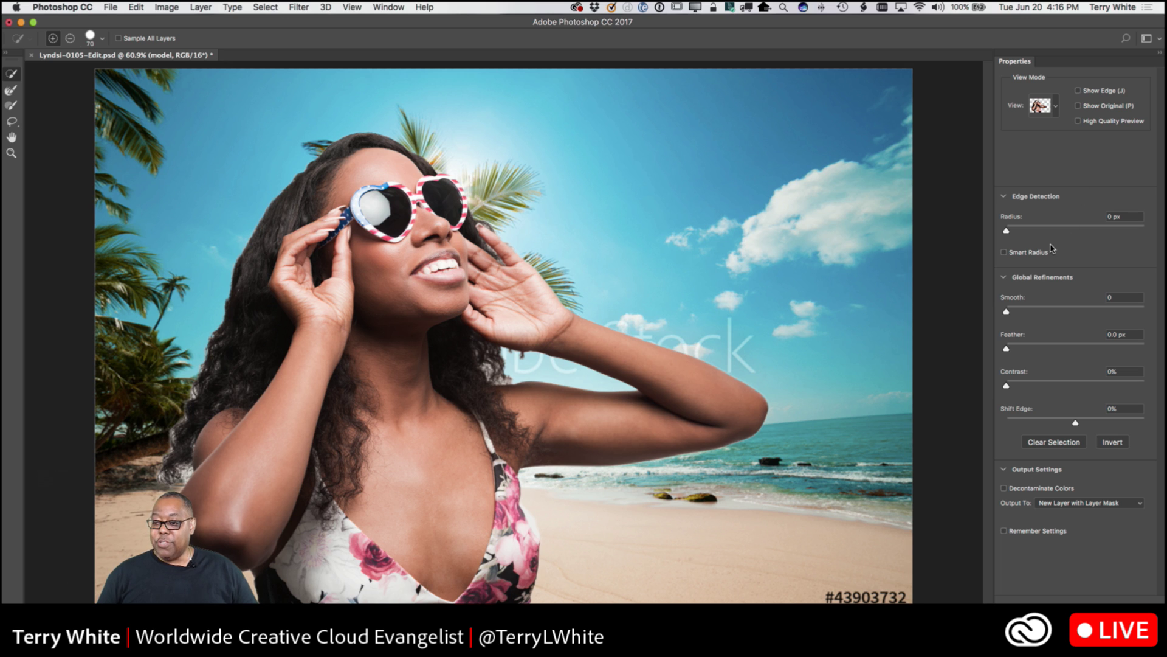
left_click(1013, 254)
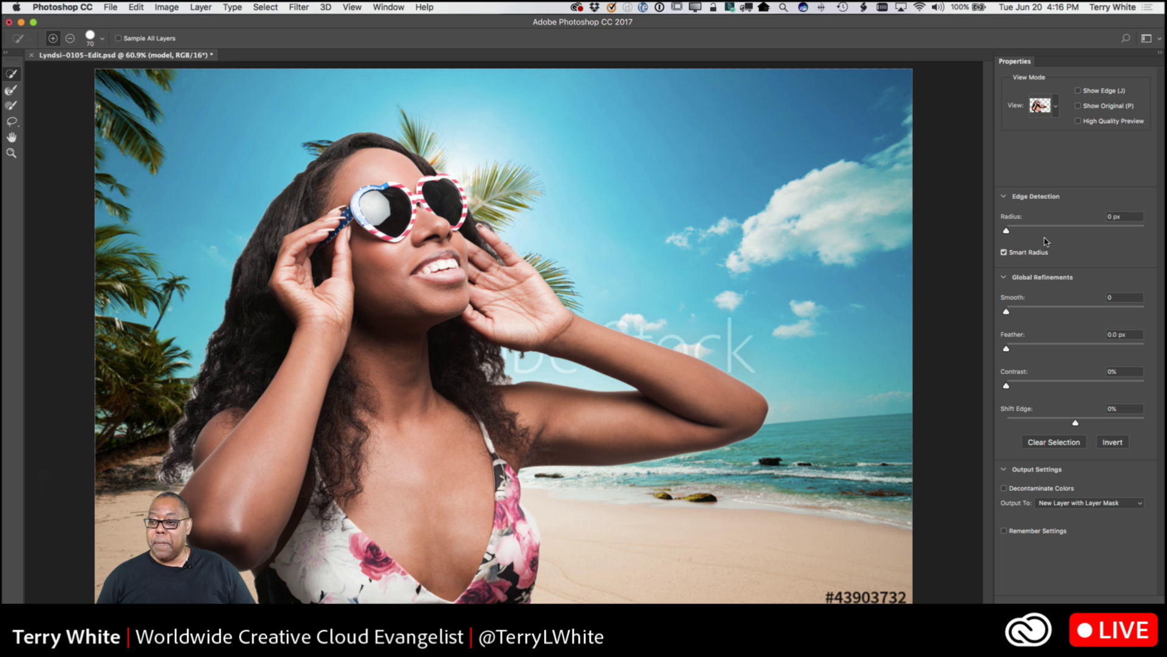
left_click_drag(1007, 231, 1040, 231)
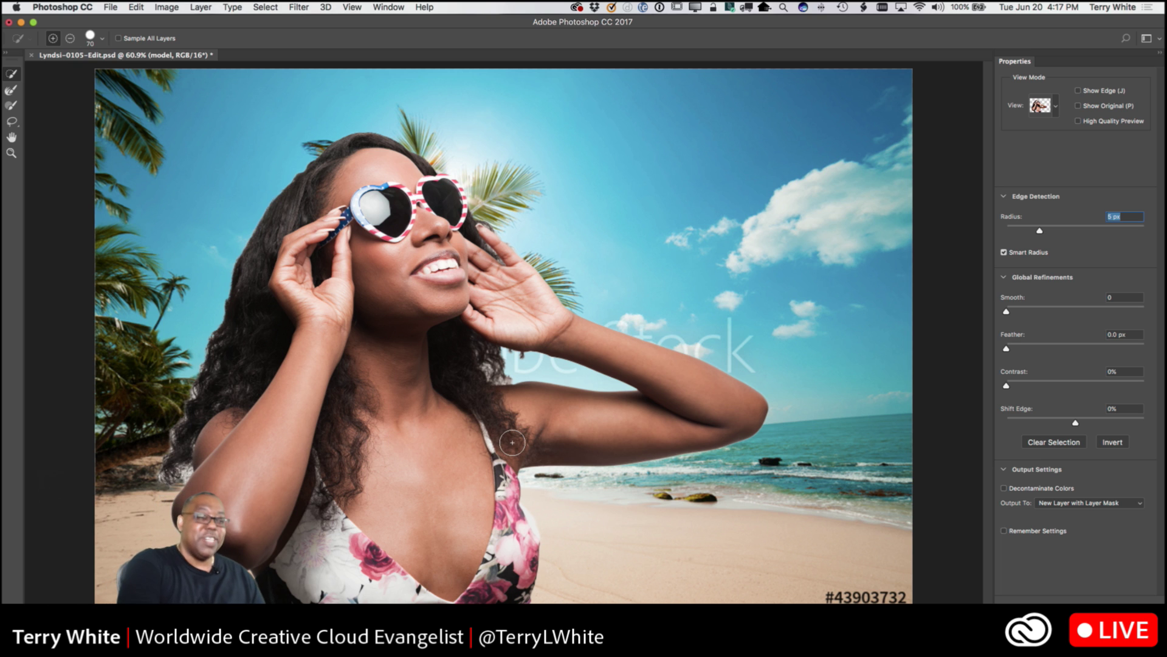
Refine the edges of the woman's hair against the beach using the Refine Edge Brush at 50 px.
left_click(13, 91)
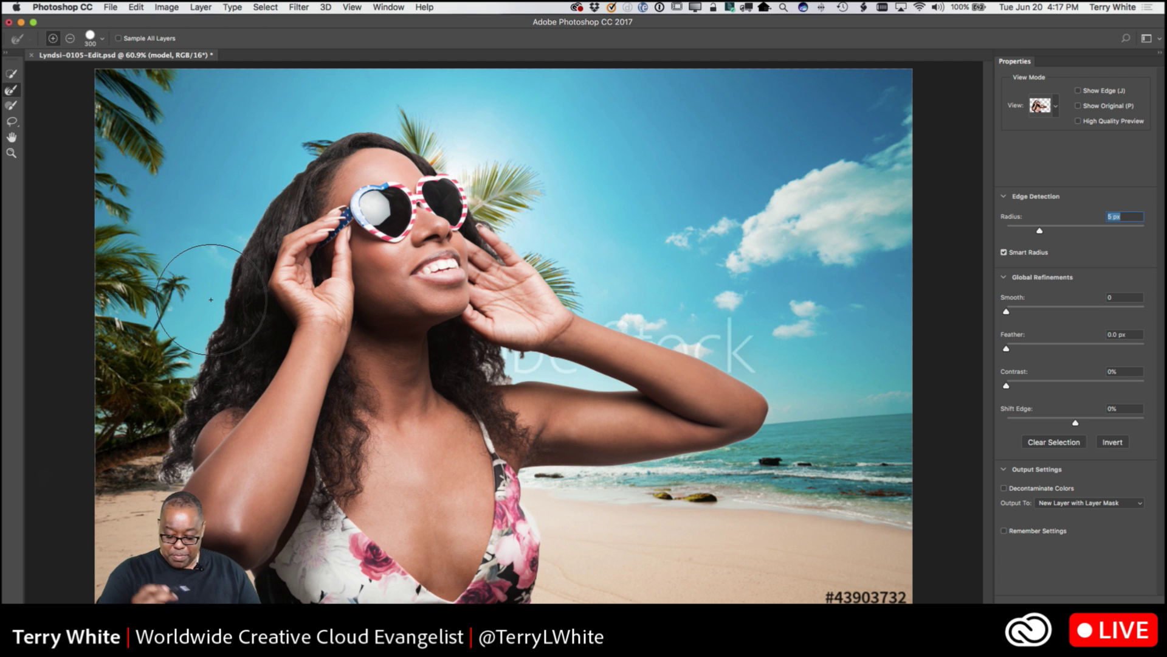
key("bracketleft")
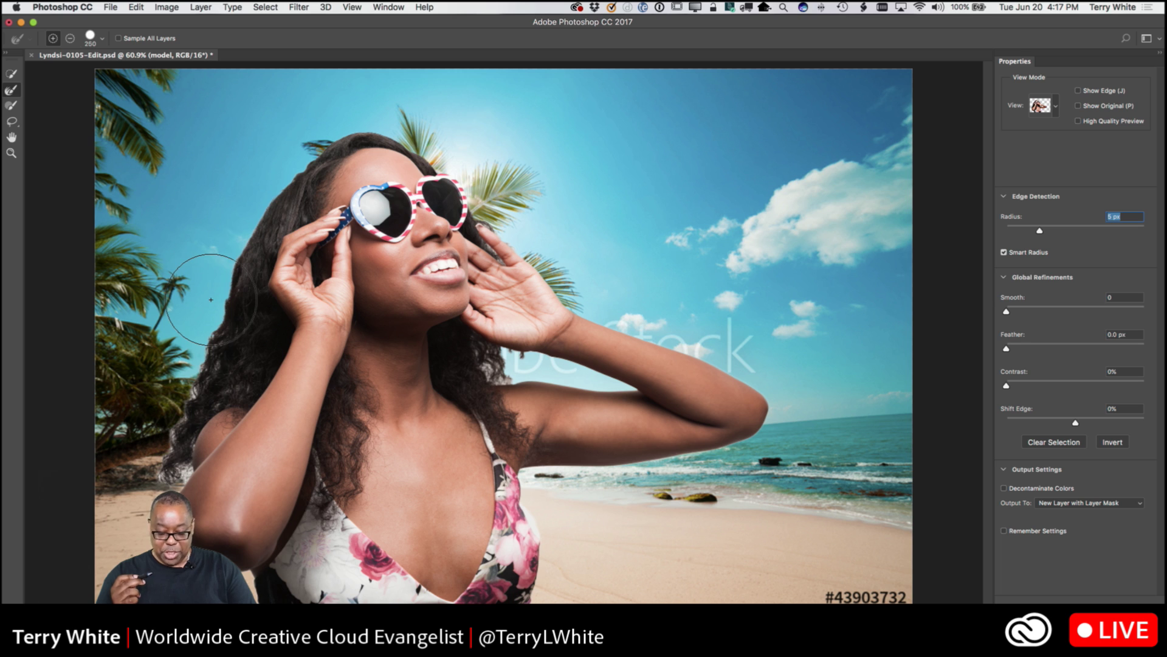
key("bracketleft")
key("bracketleft")
key("bracketleft")
key("bracketleft")
key("bracketleft")
key("bracketleft")
key("bracketleft")
key("bracketleft")
key("bracketleft")
key("bracketleft")
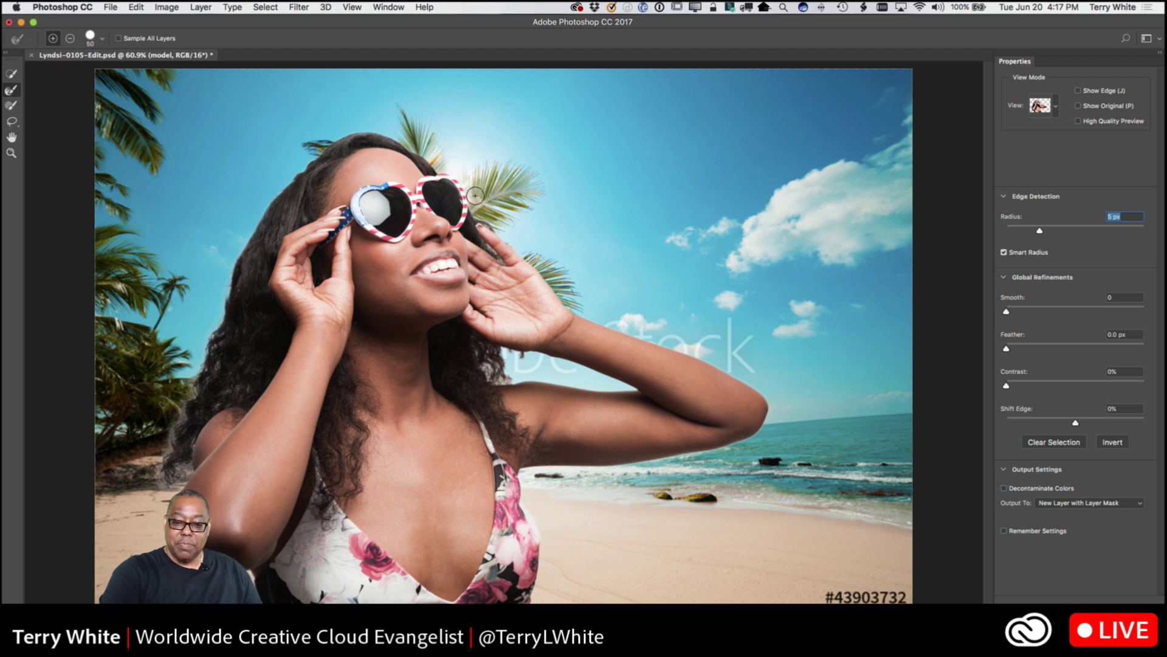
mouse_move(524, 367)
left_mouse_down()
mouse_move(491, 371)
mouse_move(490, 351)
mouse_move(507, 372)
left_mouse_up()
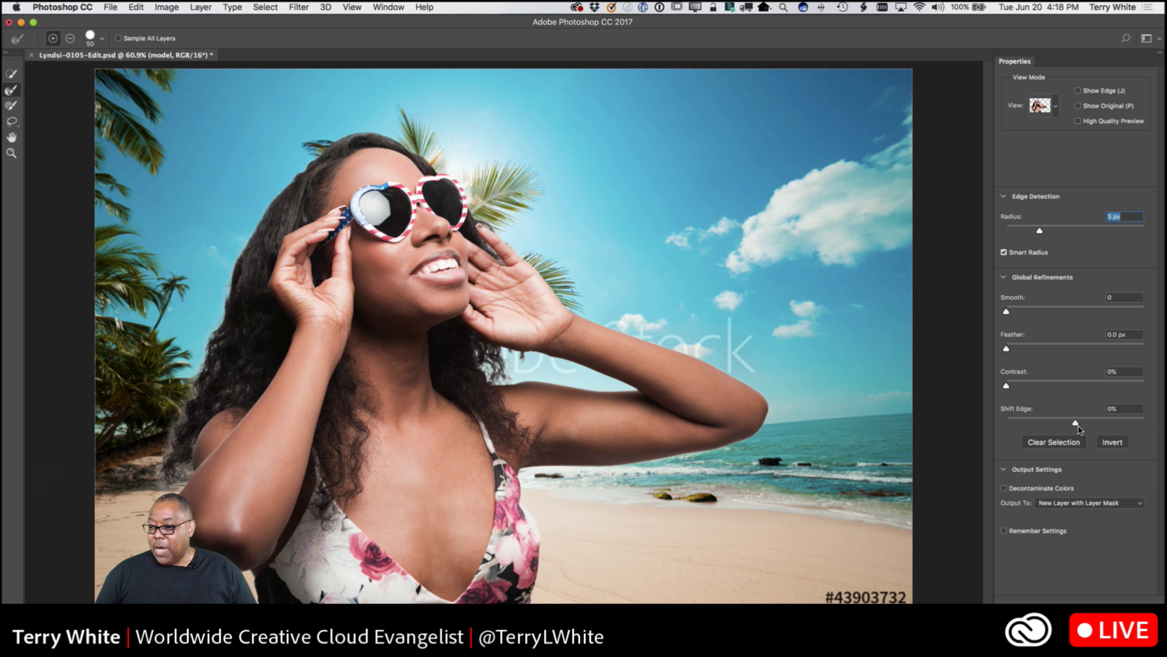
Contract the selection with a Shift Edge of -30% and turn on Decontaminate Colors.
left_click_drag(1076, 422, 1047, 422)
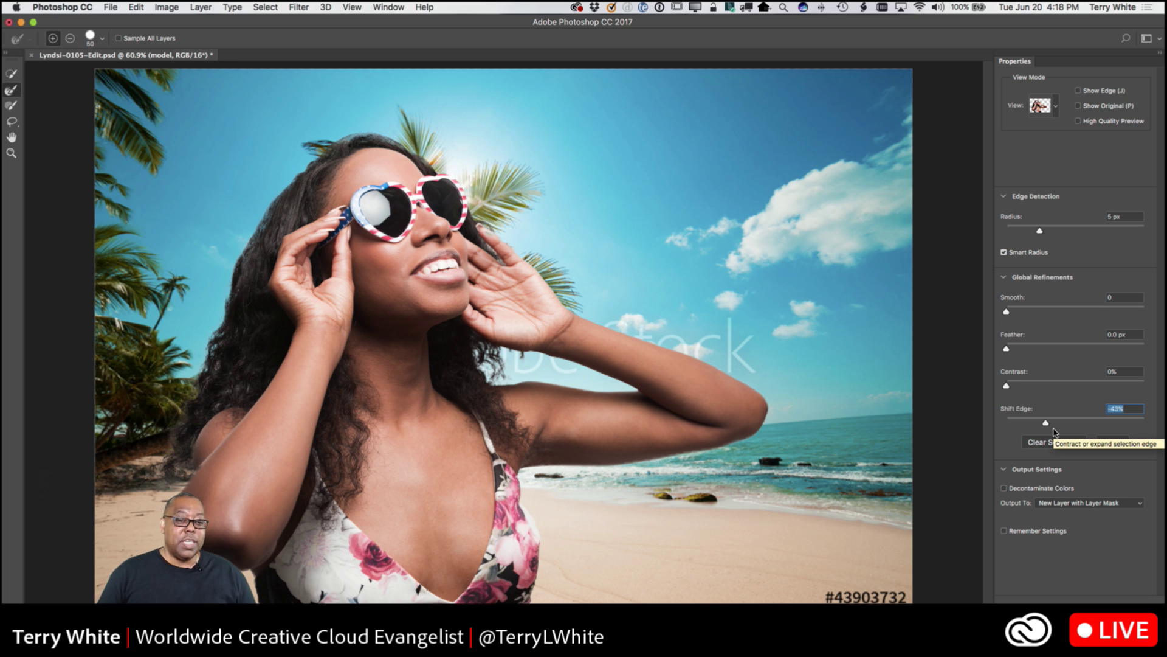
mouse_move(1046, 424)
left_mouse_down()
mouse_move(1021, 427)
mouse_move(1053, 422)
left_mouse_up()
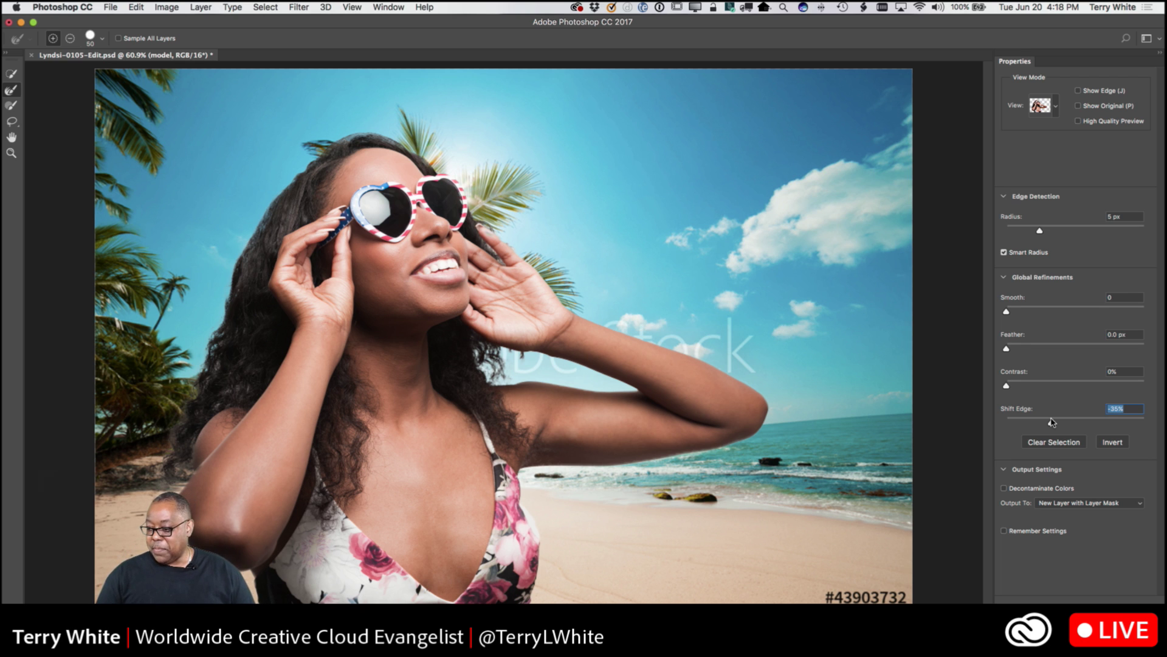
left_click(1019, 488)
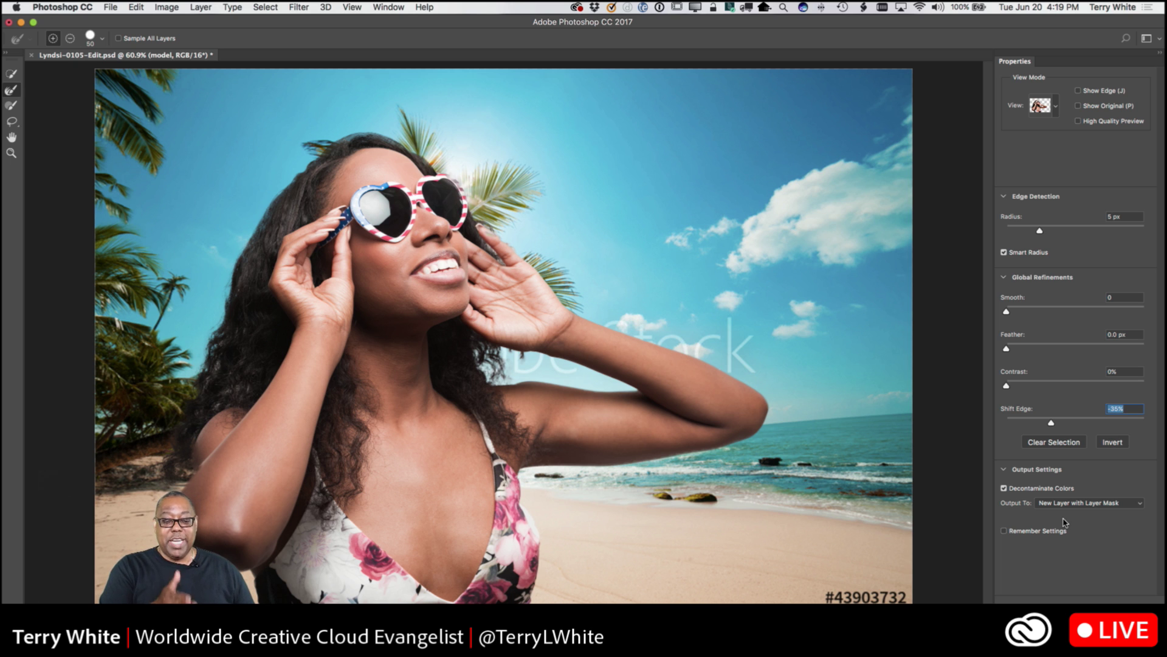
left_click(1027, 490)
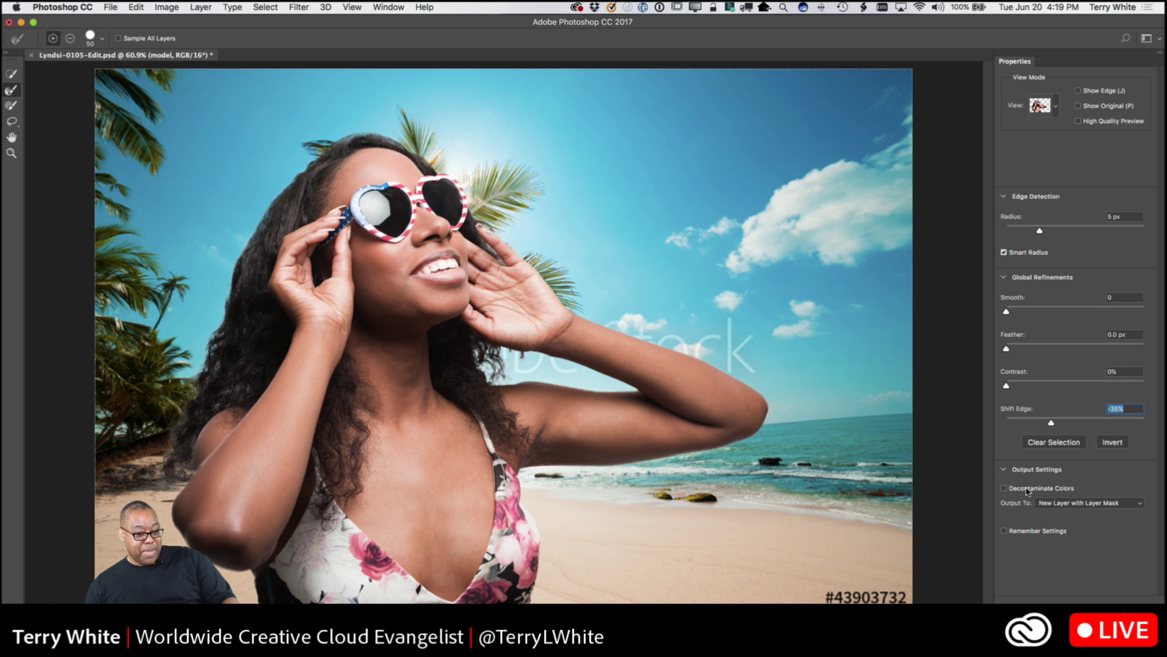
left_click(1028, 490)
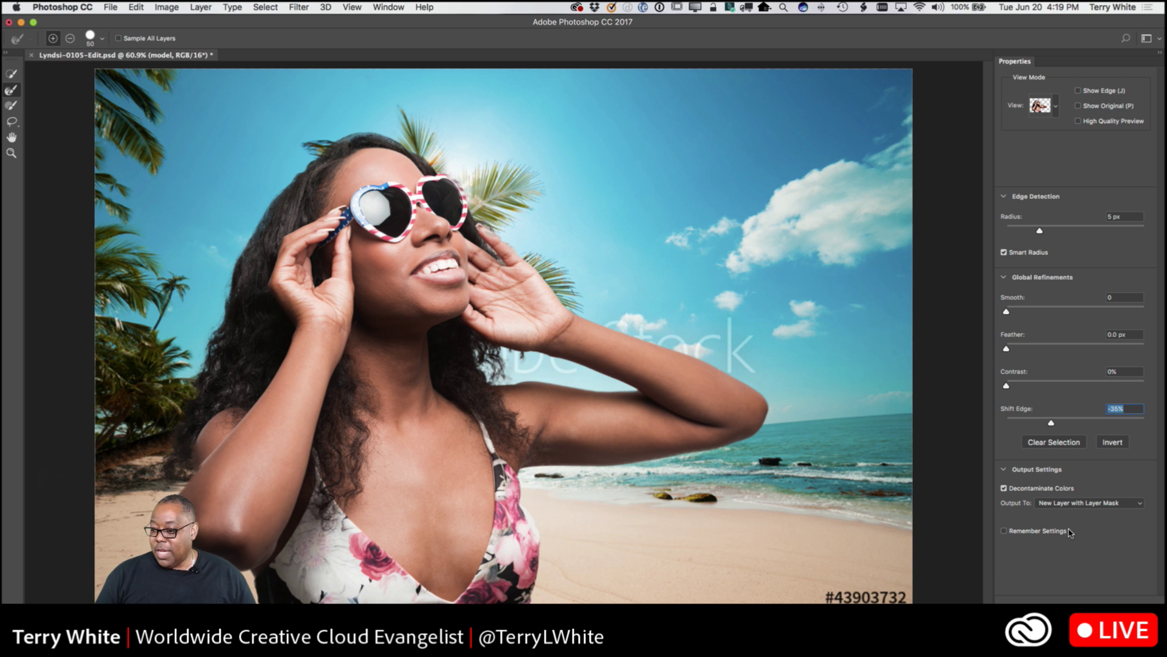
left_click_drag(1052, 423, 1055, 424)
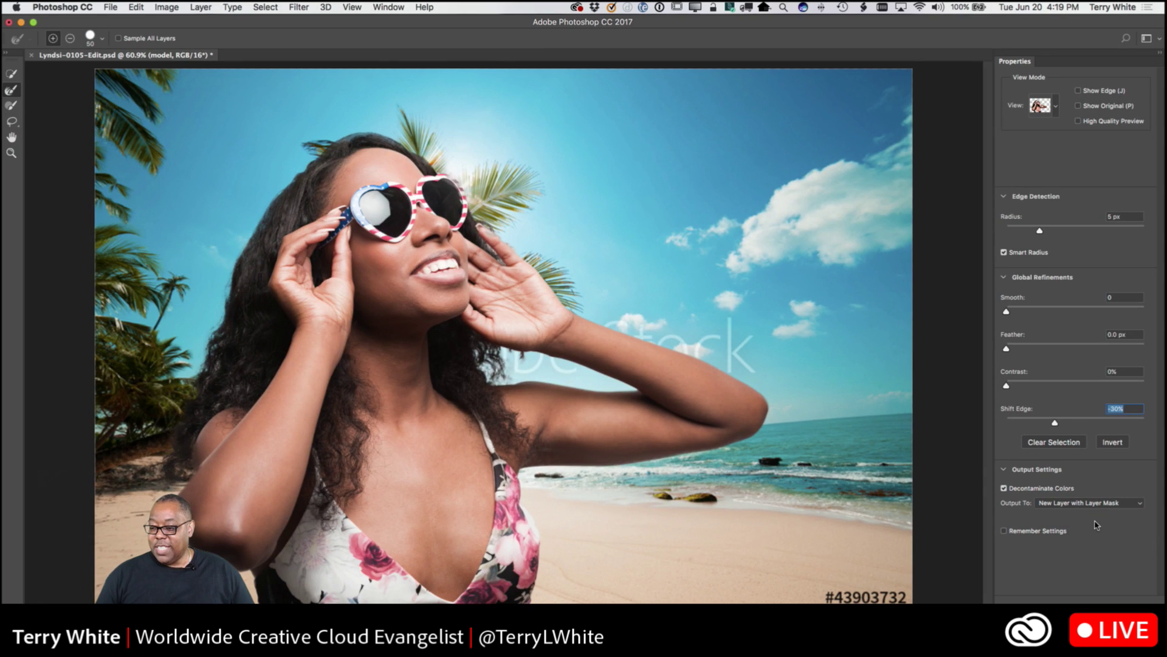
Keep the output as New Layer with Layer Mask and apply the Select and Mask result.
left_click(1101, 504)
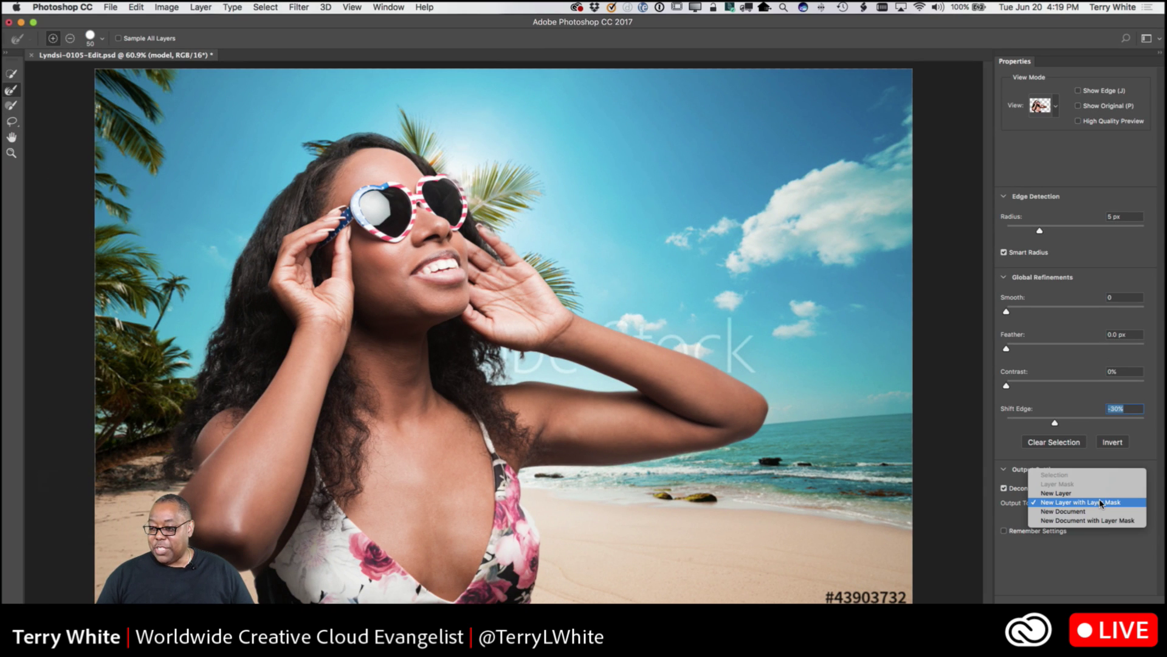
left_click(1112, 561)
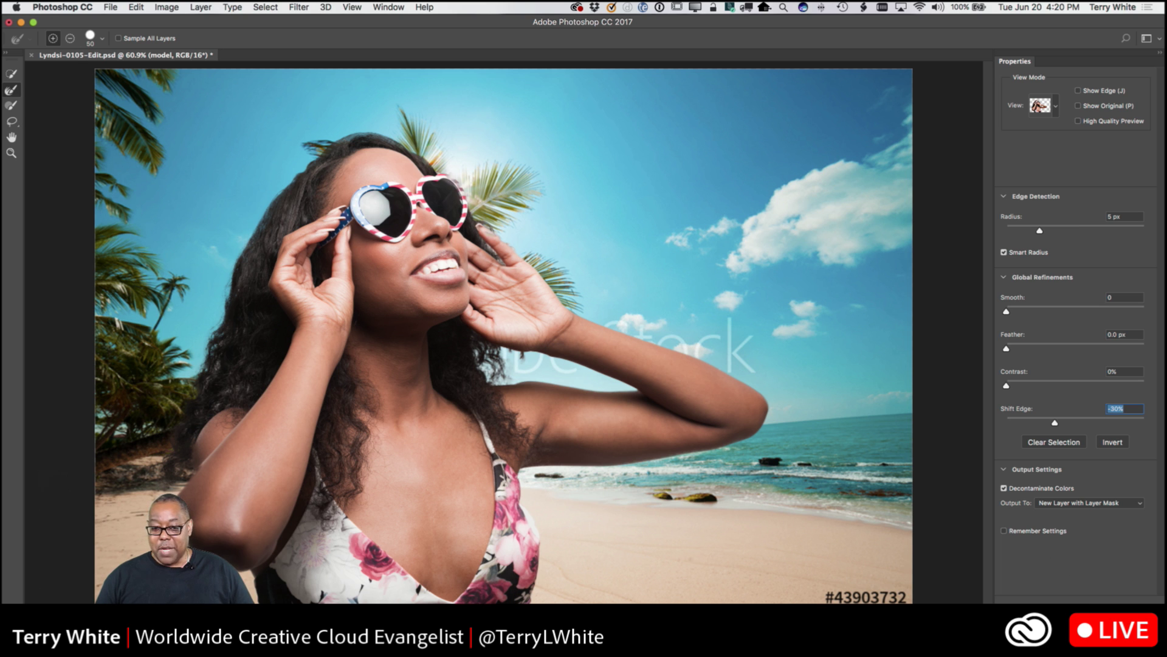
left_click(1129, 611)
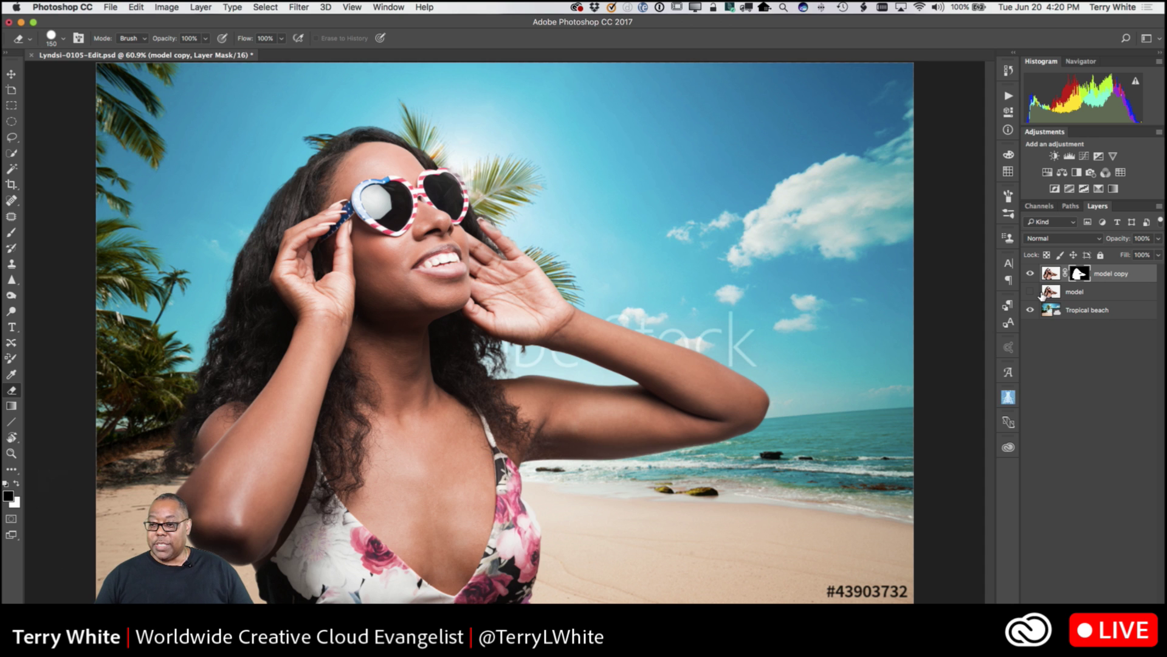
Compare the original model layer with the masked model copy by toggling their visibility, leaving only the masked copy shown above the beach.
left_click(1032, 274)
left_click(1031, 291)
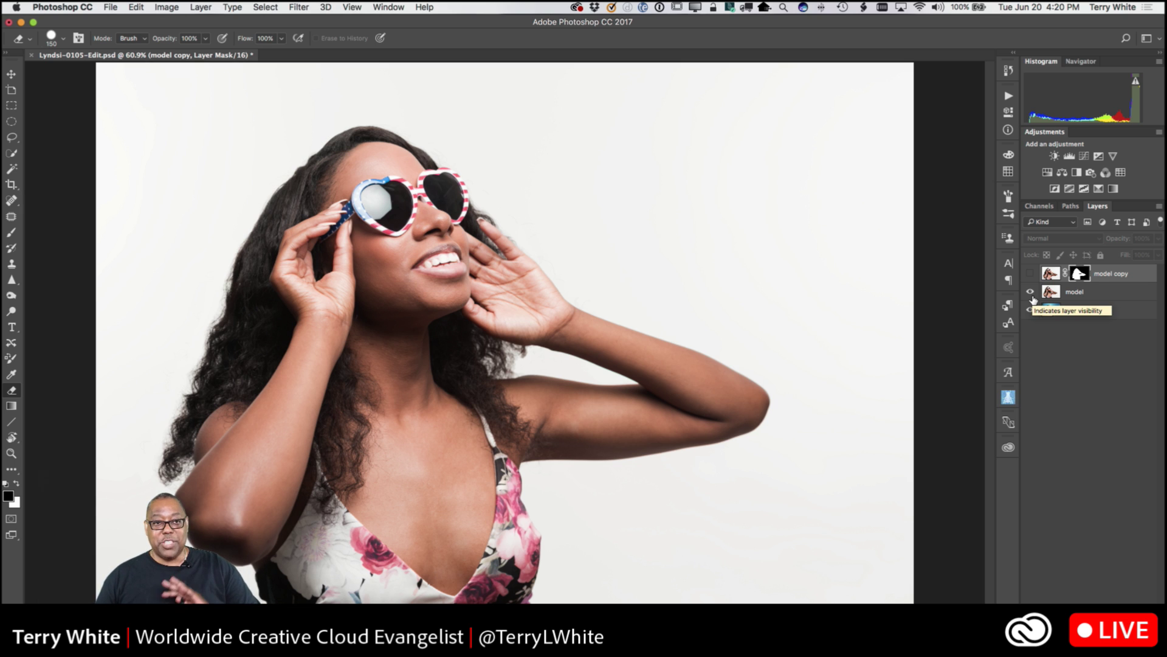
left_click(1032, 293)
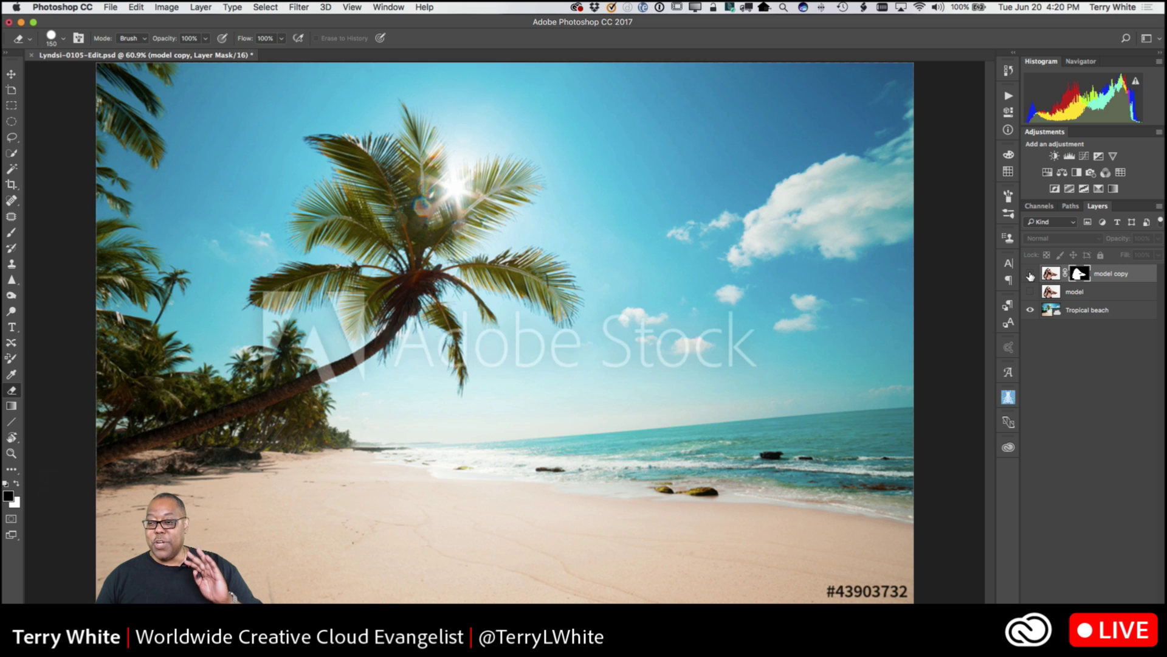
left_click(1031, 274)
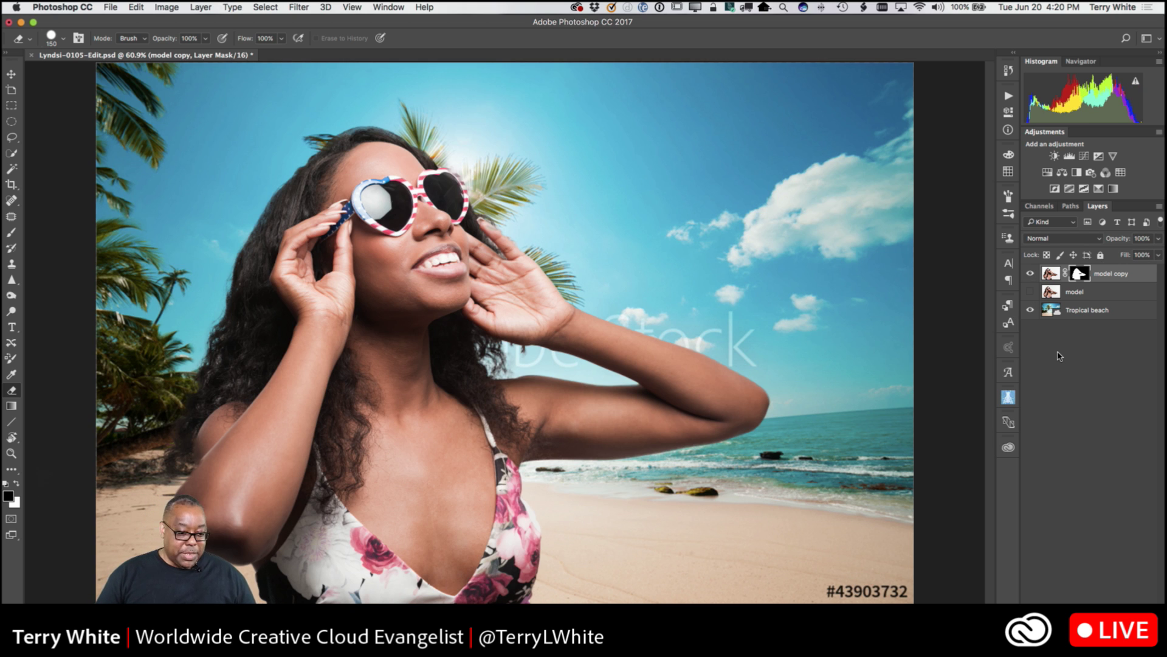
Set up a 25 px Brush with white as the foreground color for touching up the model copy layer's mask.
key("z")
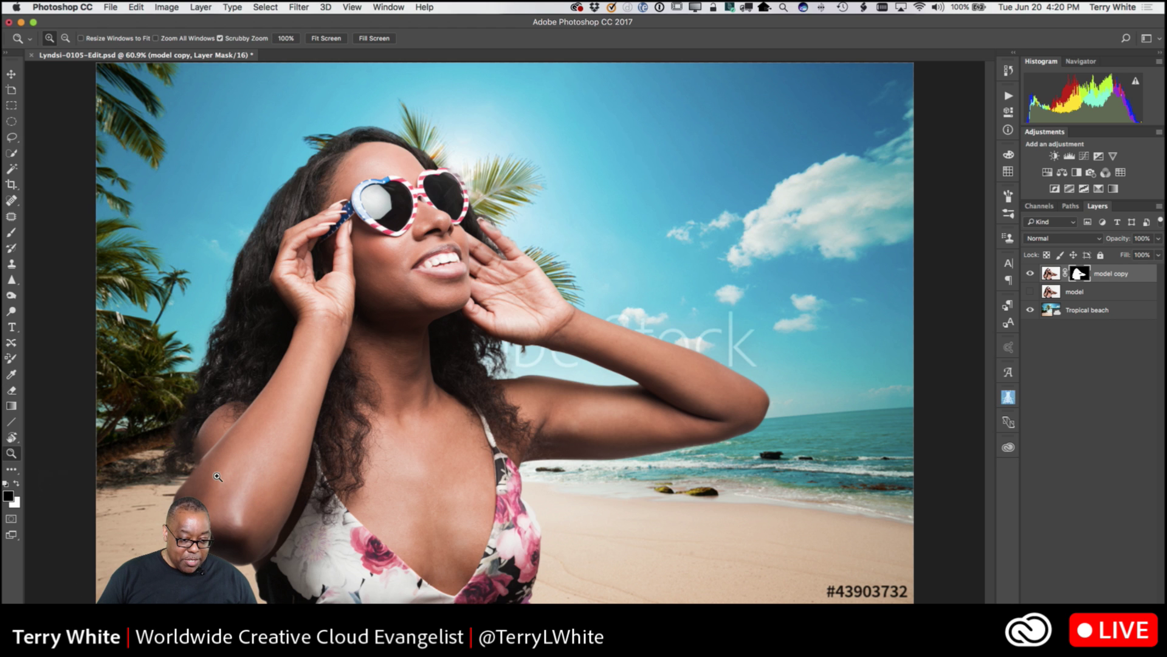
left_click_drag(199, 460, 241, 485)
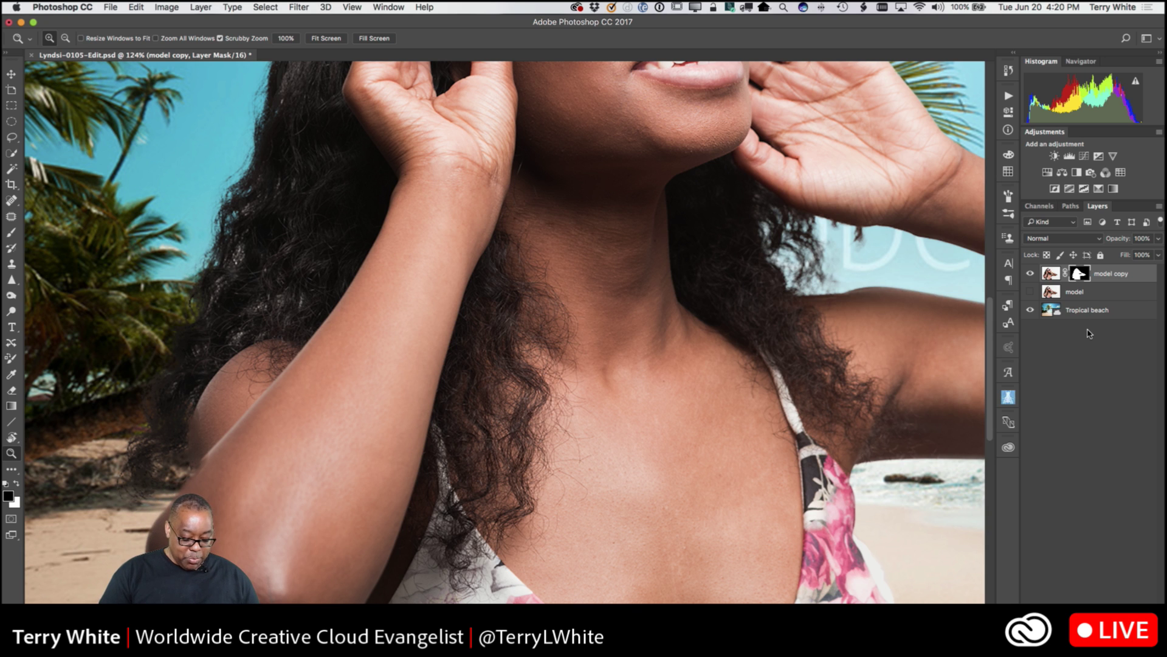
key("b")
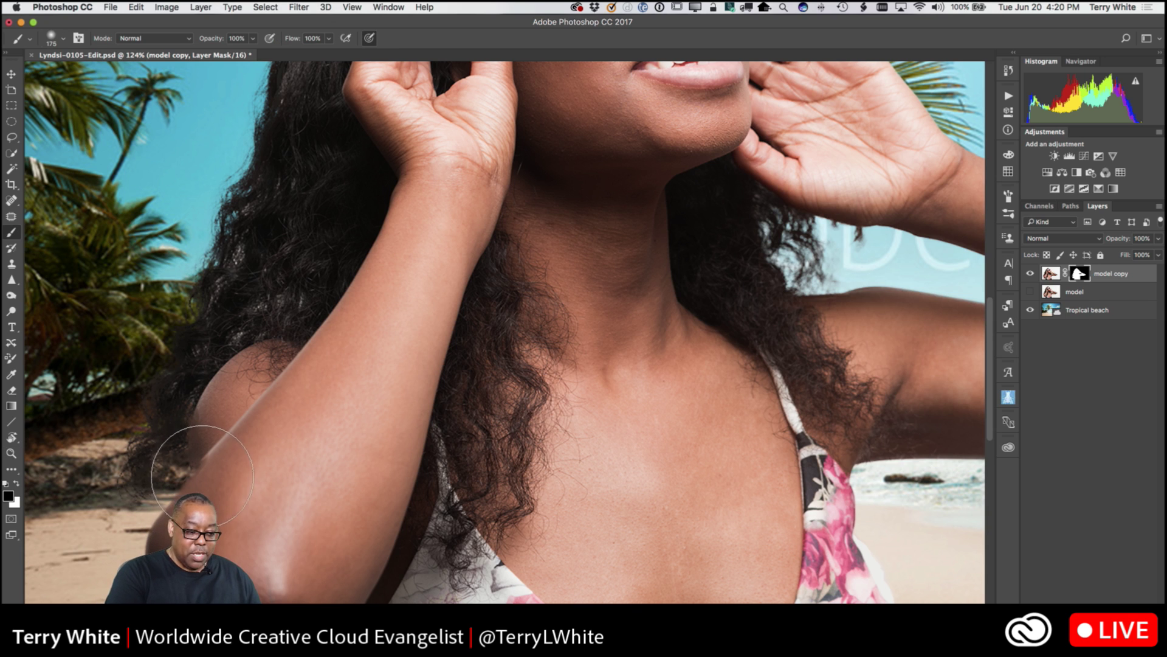
left_click(17, 483)
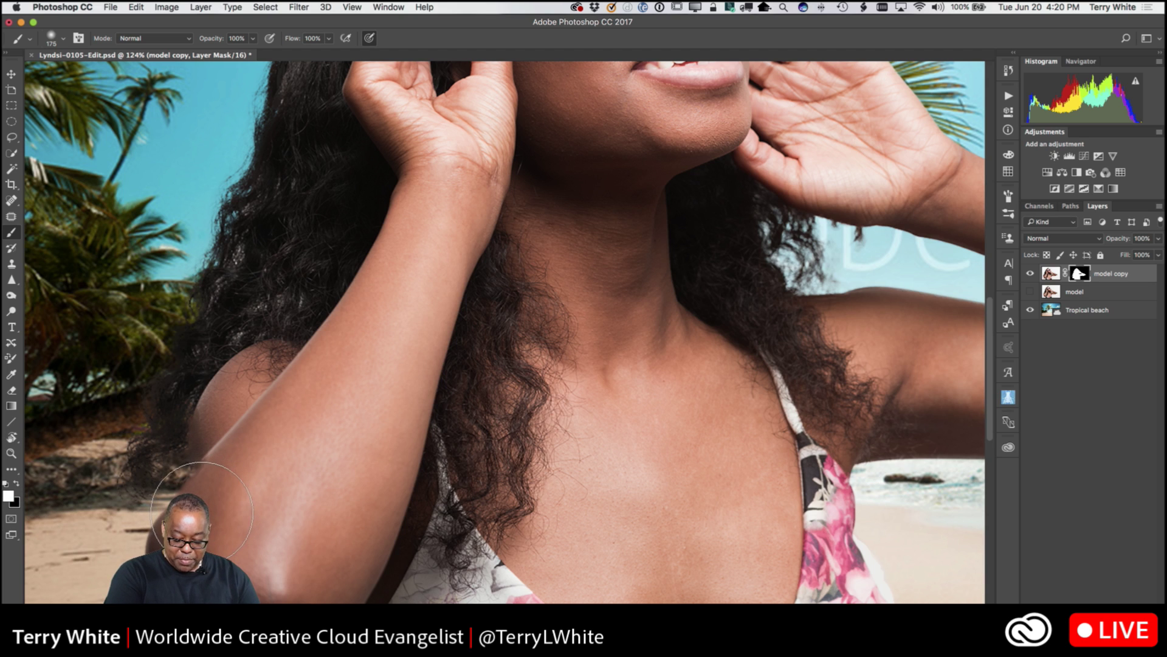
key("bracketleft")
key("bracketleft")
key("bracketleft")
key("bracketleft")
key("bracketleft")
key("bracketleft")
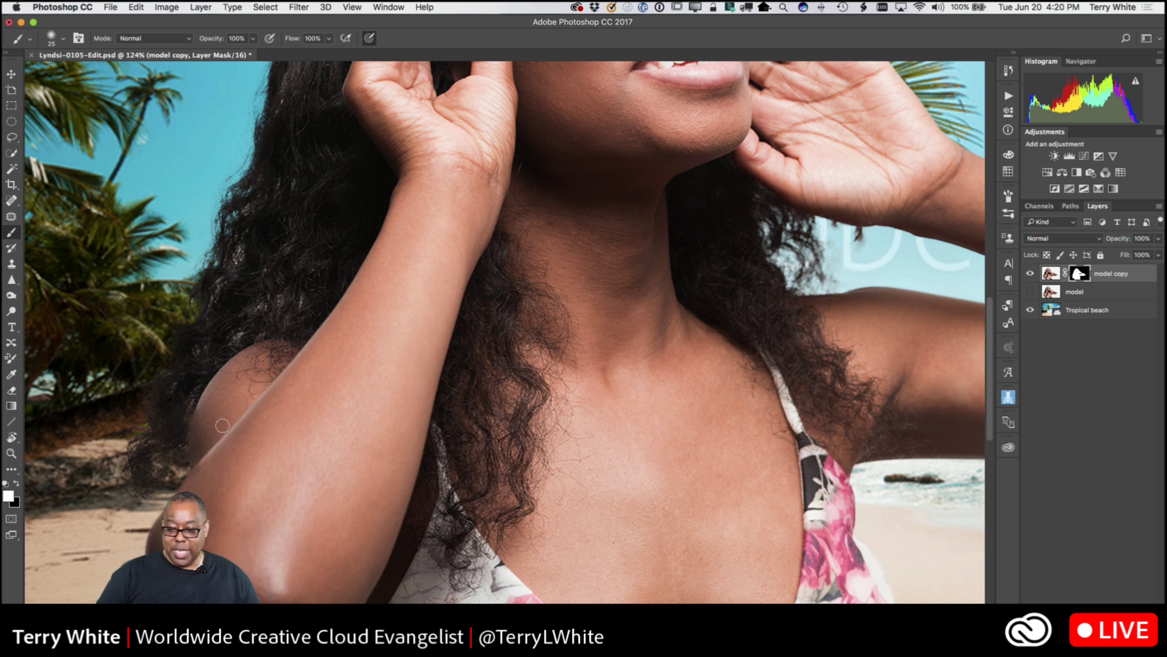
key("super+0")
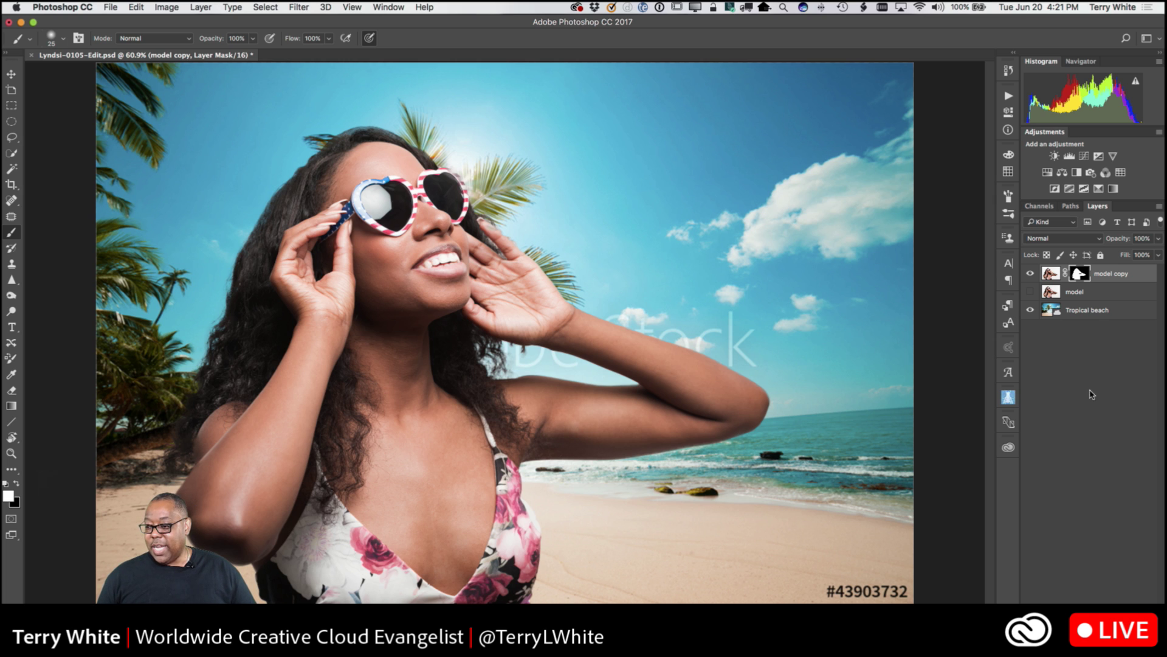
Select both sunglass lenses on the model copy layer with a 30 px Quick Selection brush, subtracting the frame areas picked up along with them.
left_click(1058, 311)
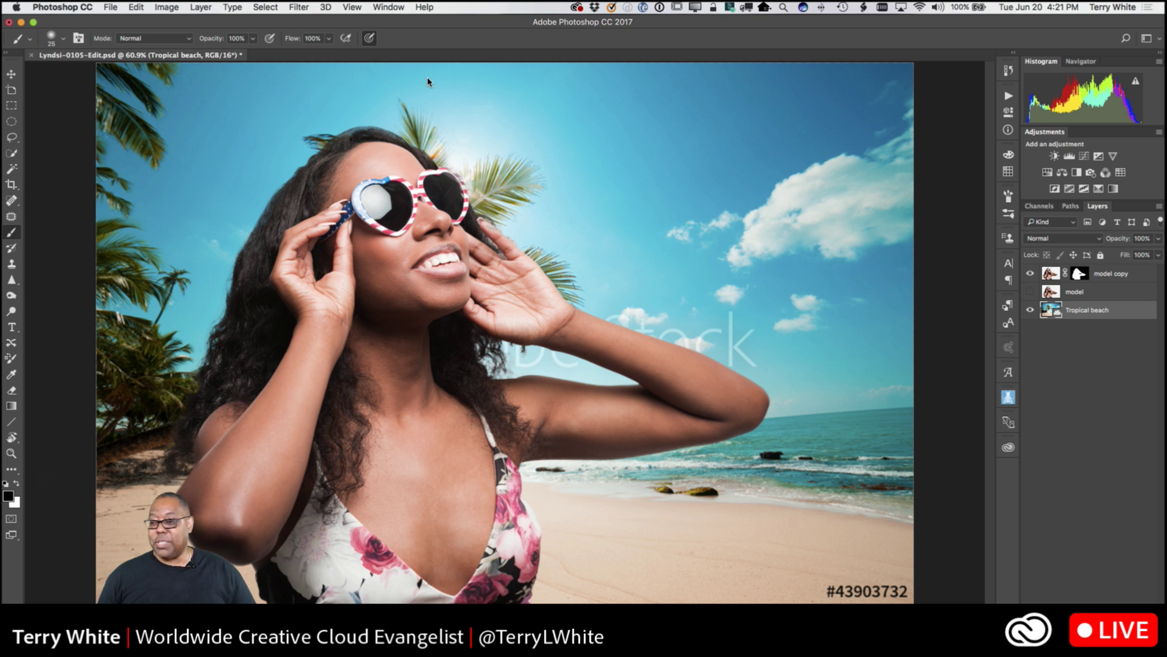
left_click(1049, 274)
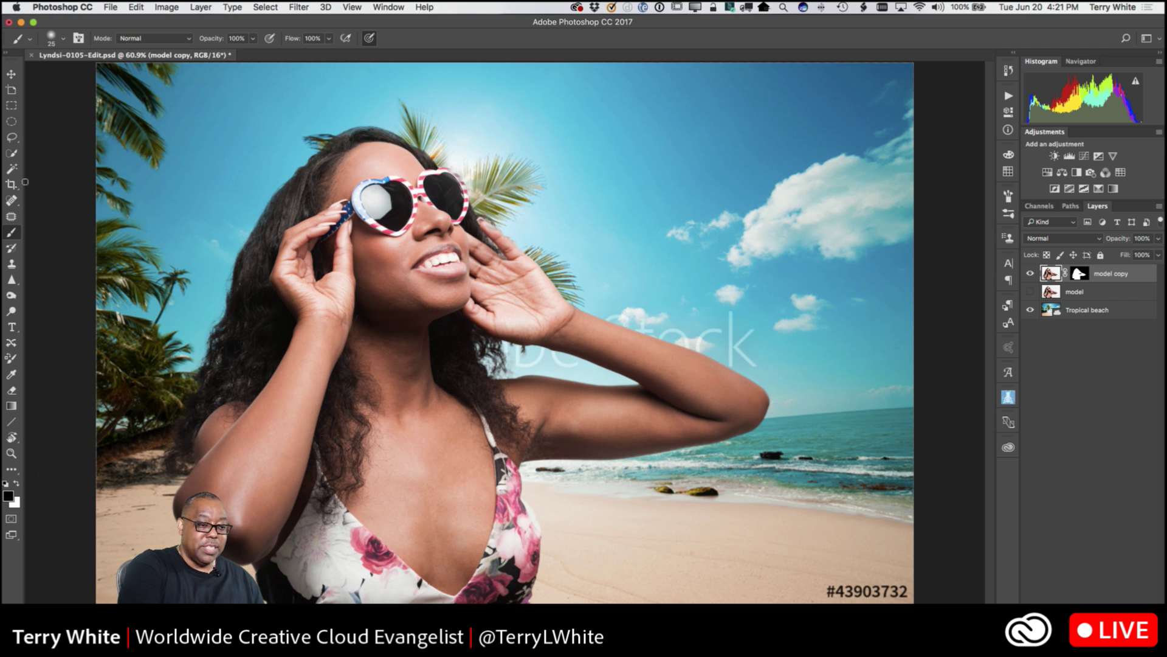
left_click(11, 153)
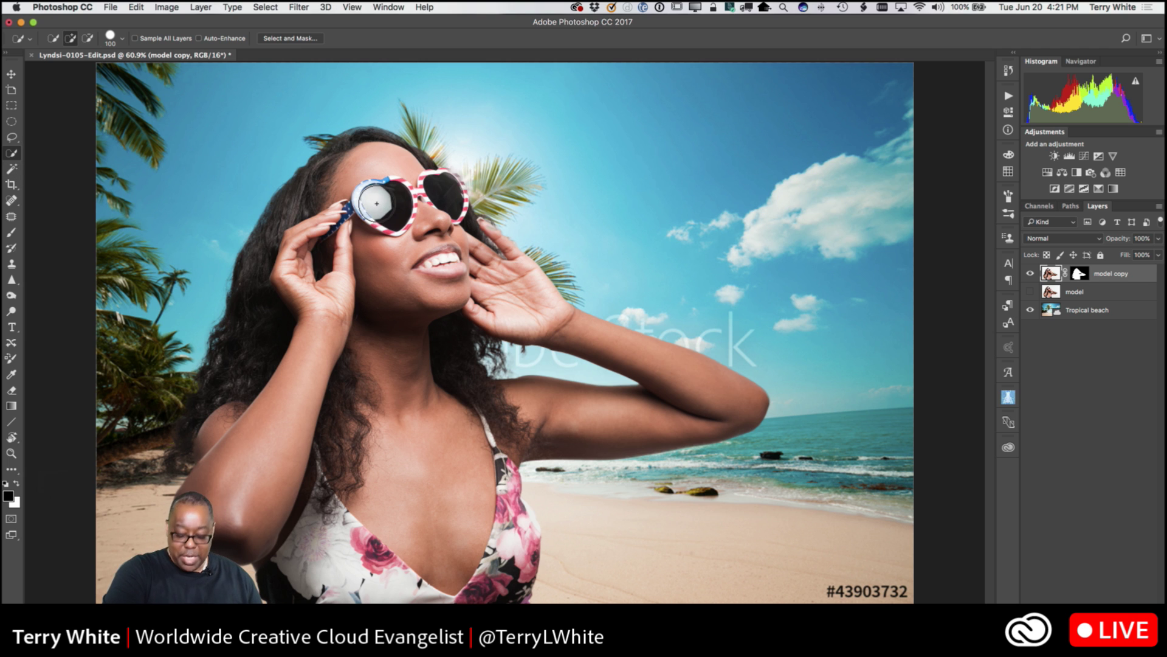
key("bracketleft")
key("bracketleft")
key("bracketleft")
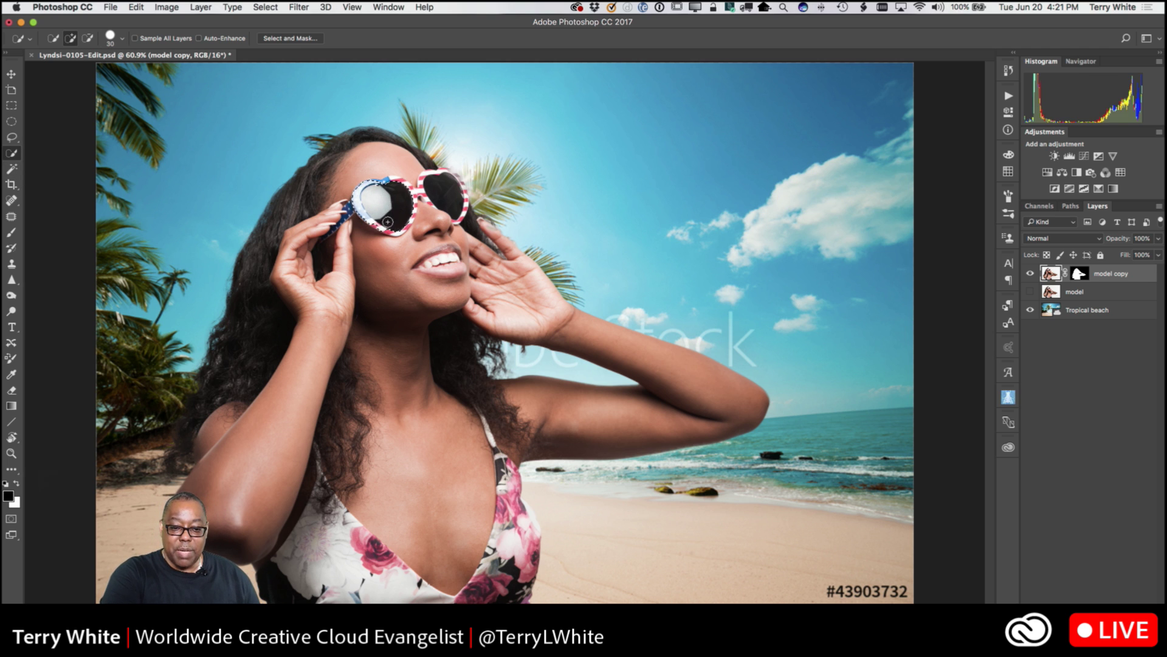
left_click_drag(453, 184, 448, 207)
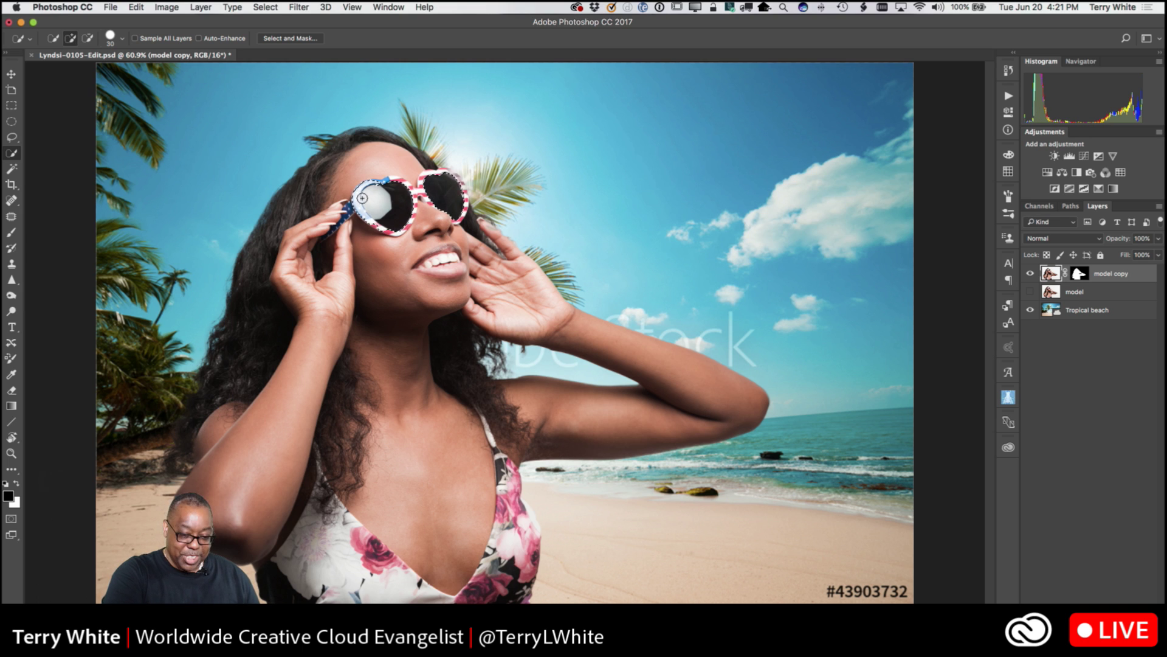
key("alt")
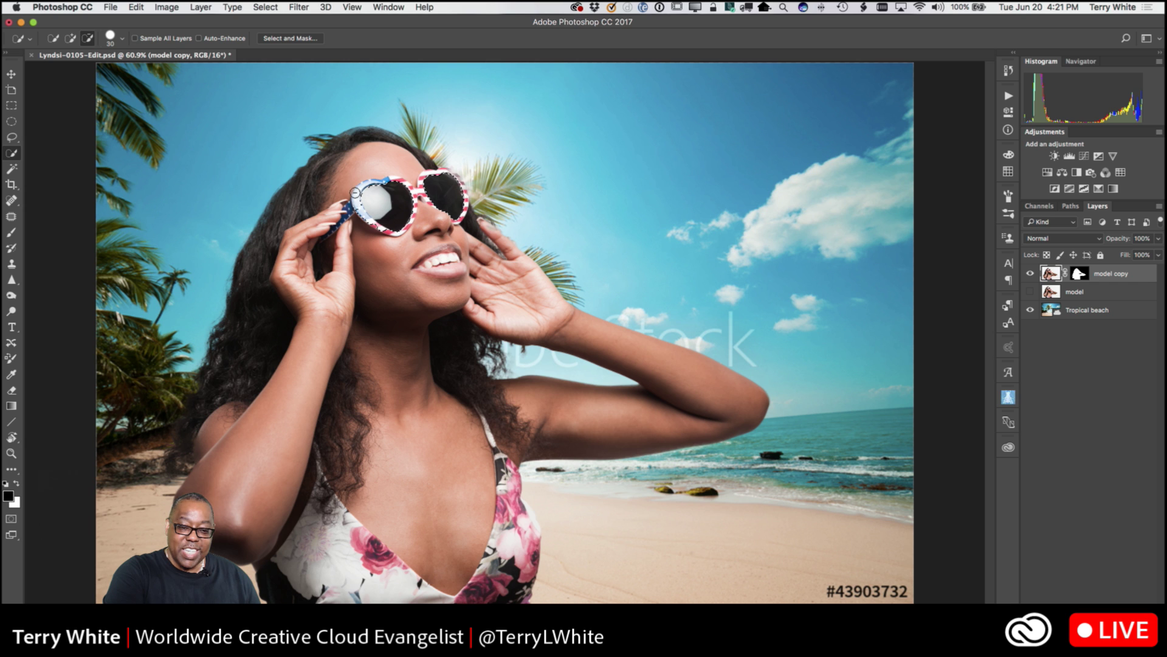
left_click(379, 232)
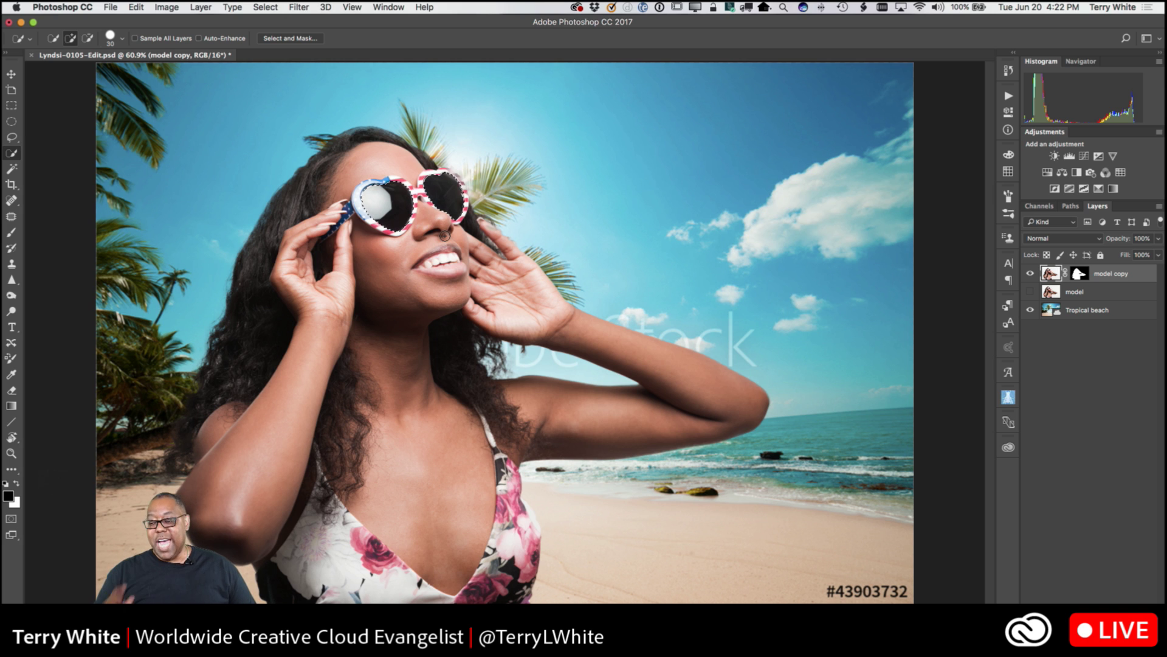
Copy the part of the Tropical beach layer that lies inside the lens selection.
left_click(1056, 314)
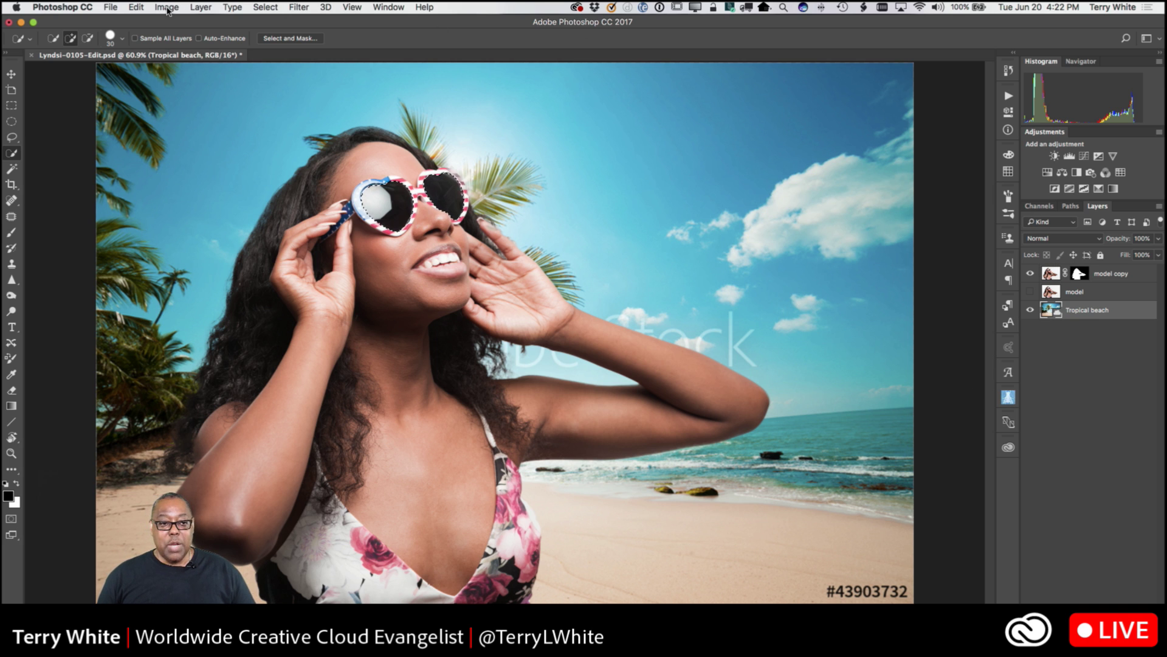
left_click(136, 8)
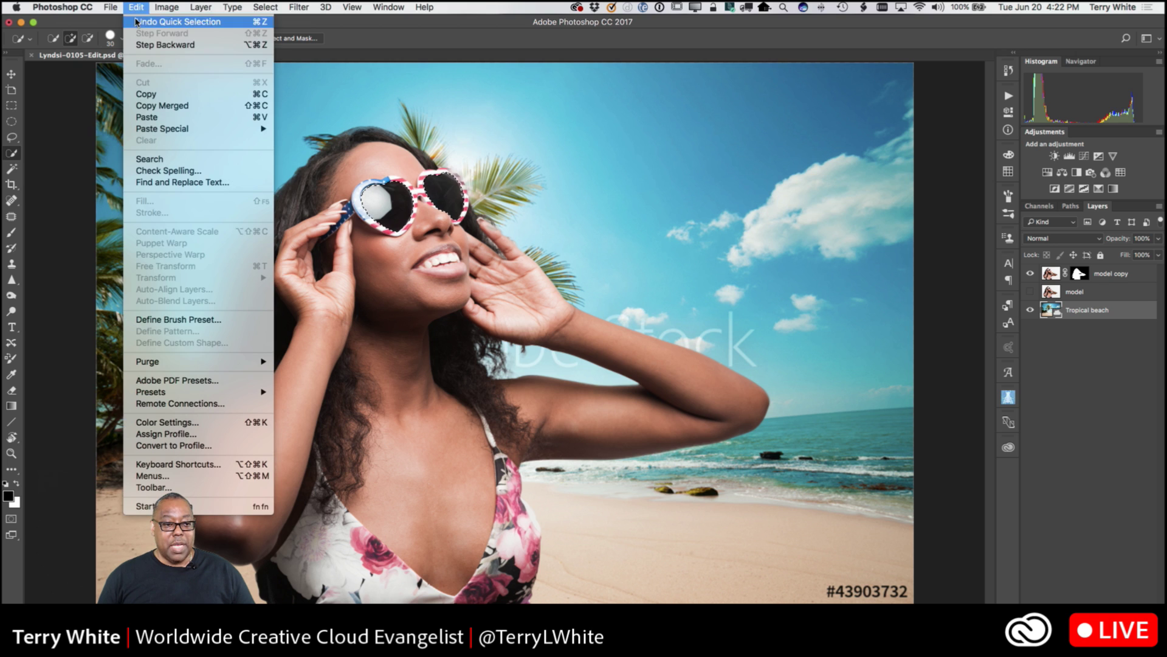
left_click(170, 96)
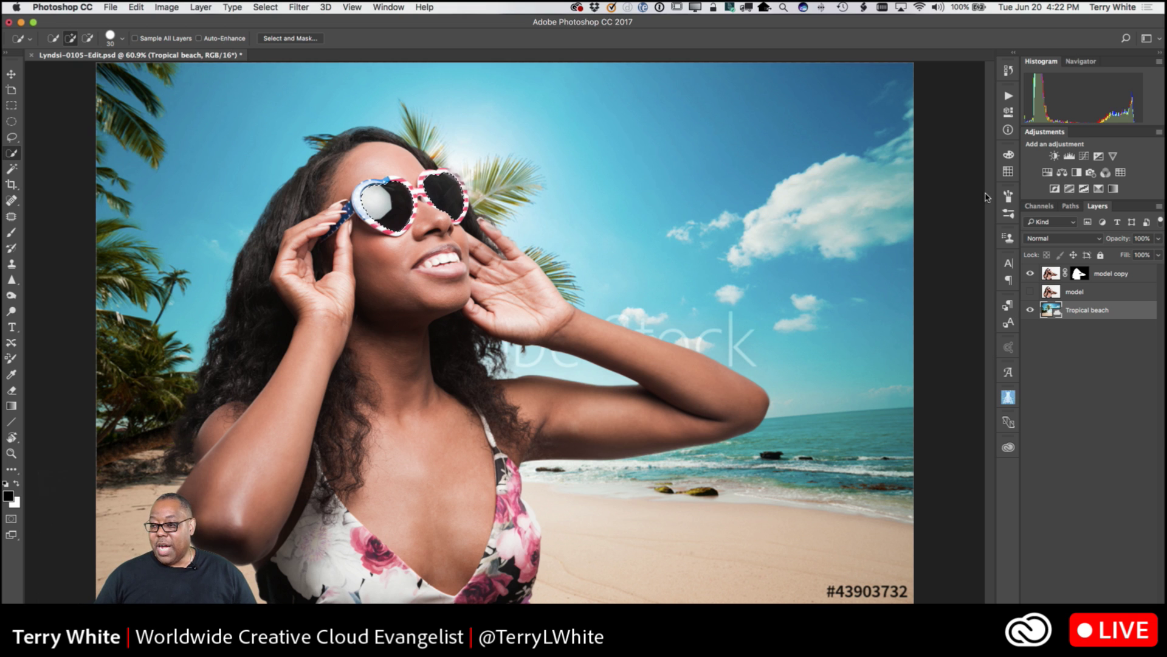
Add a new layer above the model copy and use Paste Into to place the copied beach inside the lens selection.
left_click(1048, 276)
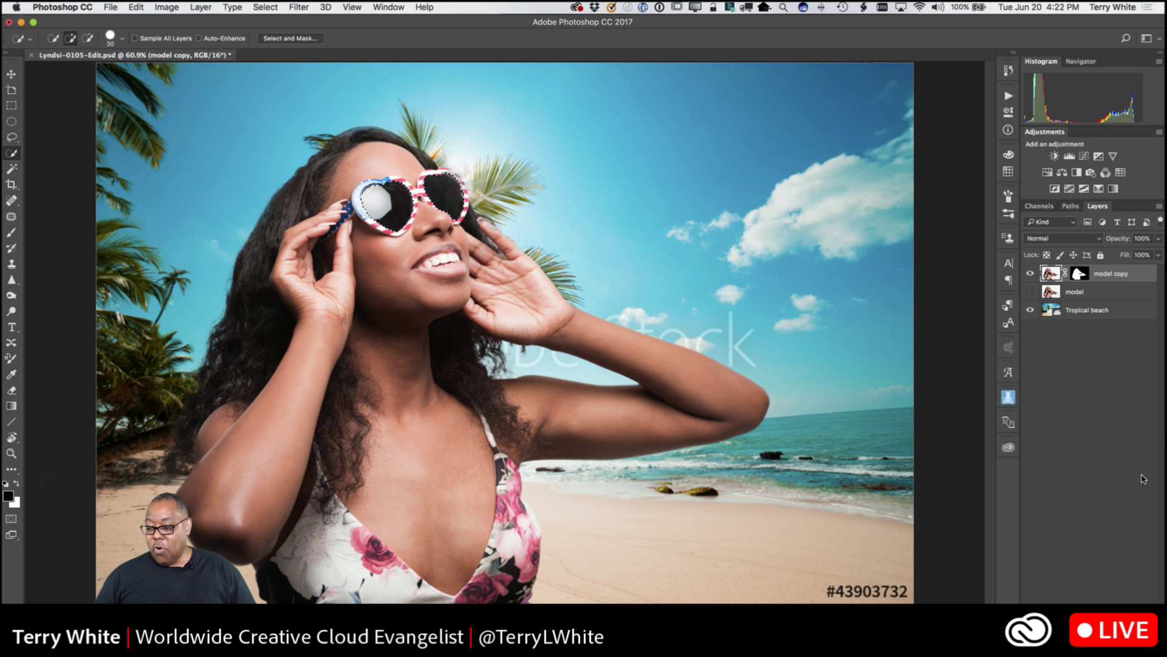
left_click(1124, 648)
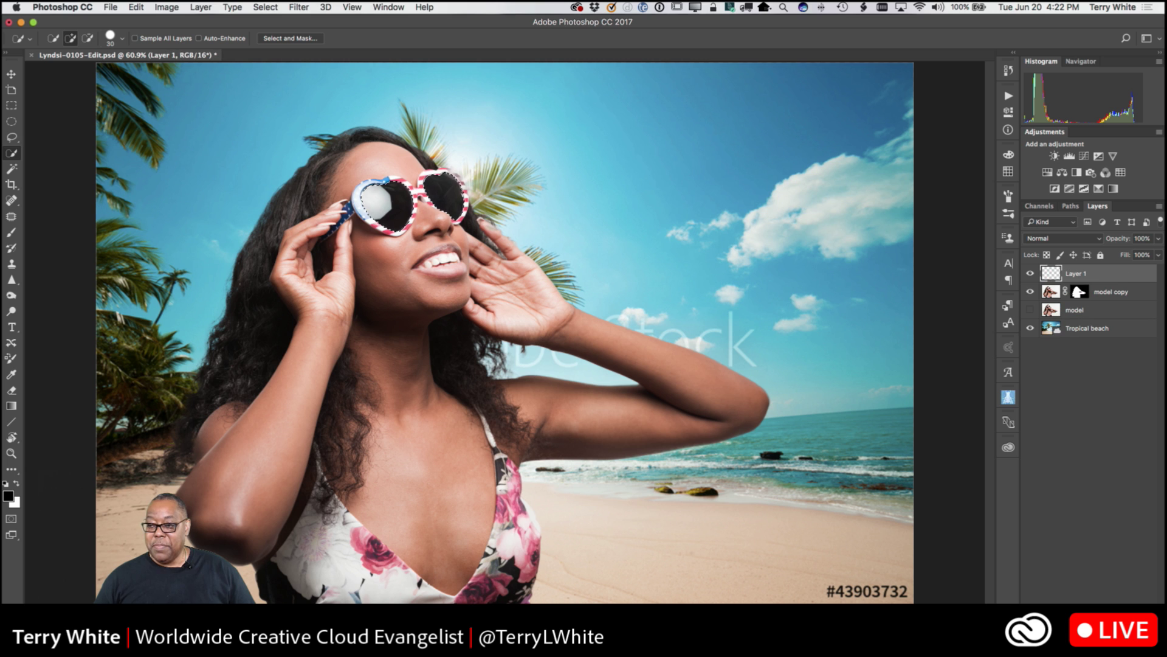
left_click(137, 8)
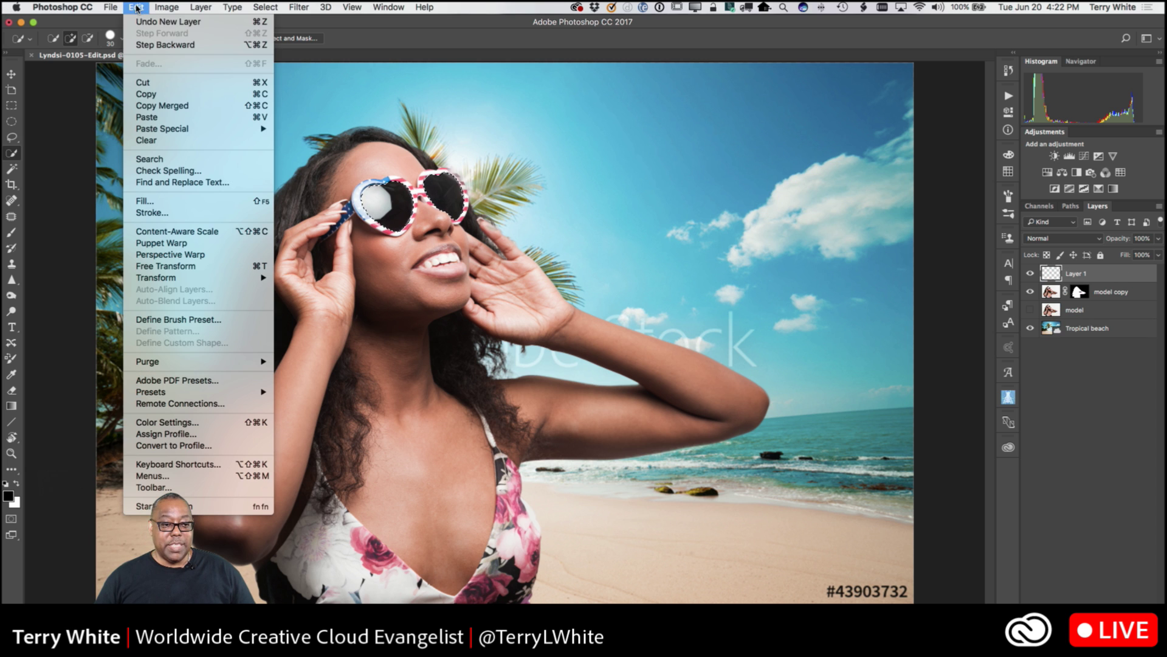
mouse_move(173, 128)
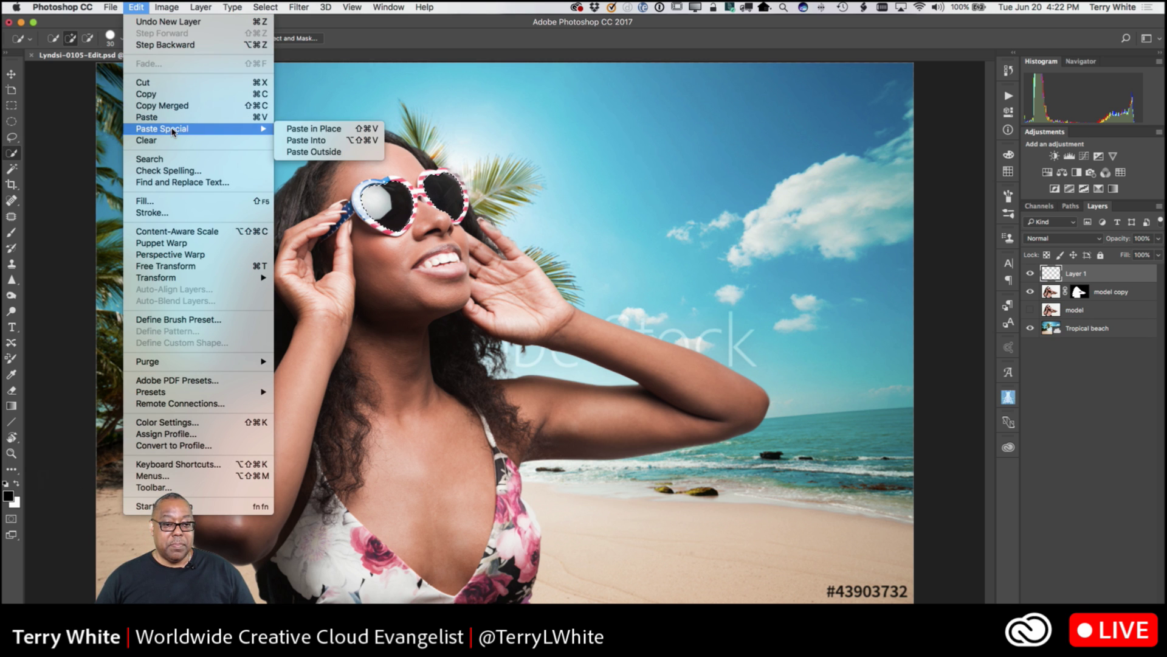
left_click(317, 138)
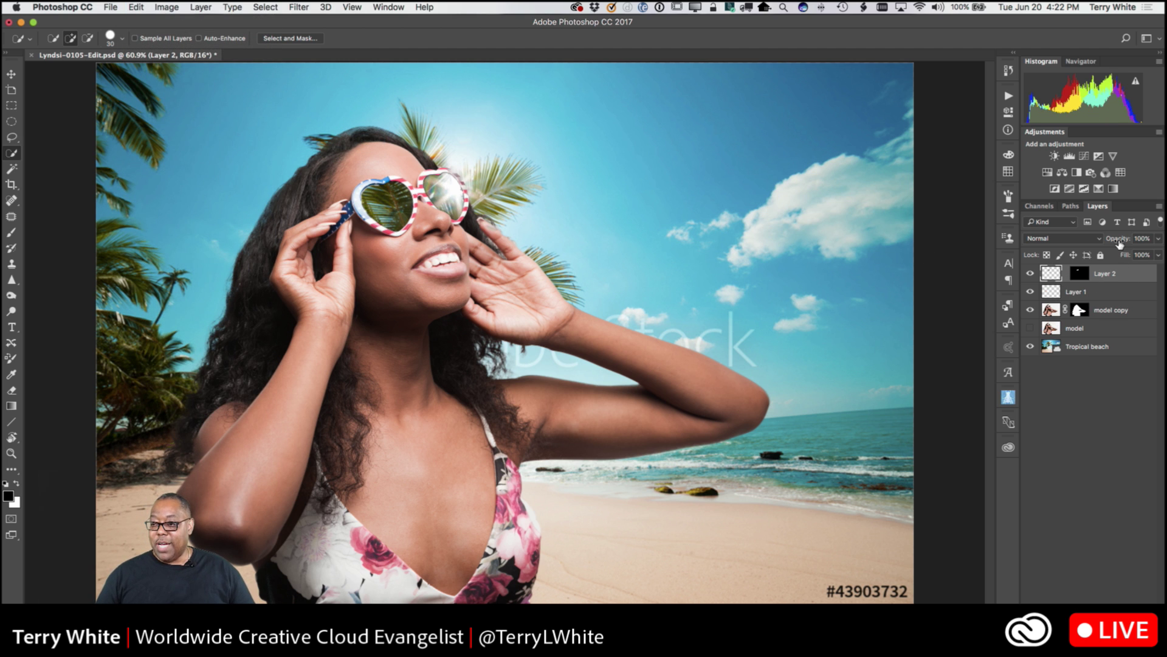
Darken the pasted lens reflection with Levels, using a black input level of 49 and a midtone of 0.75.
mouse_move(1120, 242)
left_mouse_down()
mouse_move(1098, 245)
mouse_move(1143, 238)
left_mouse_up()
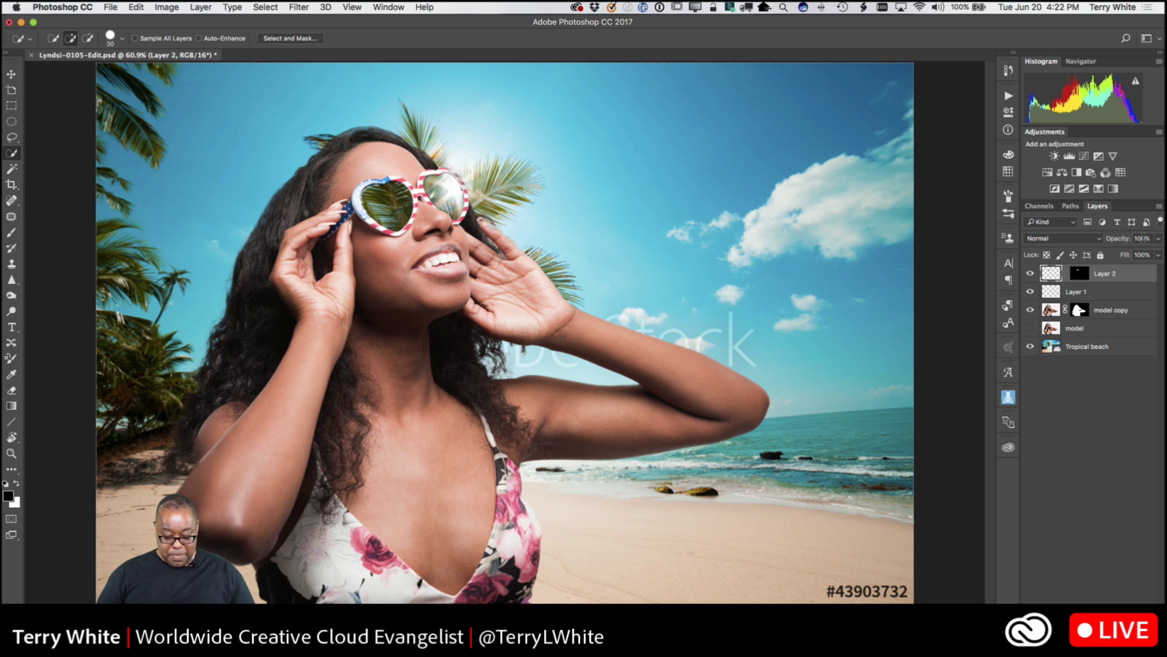
key("super+l")
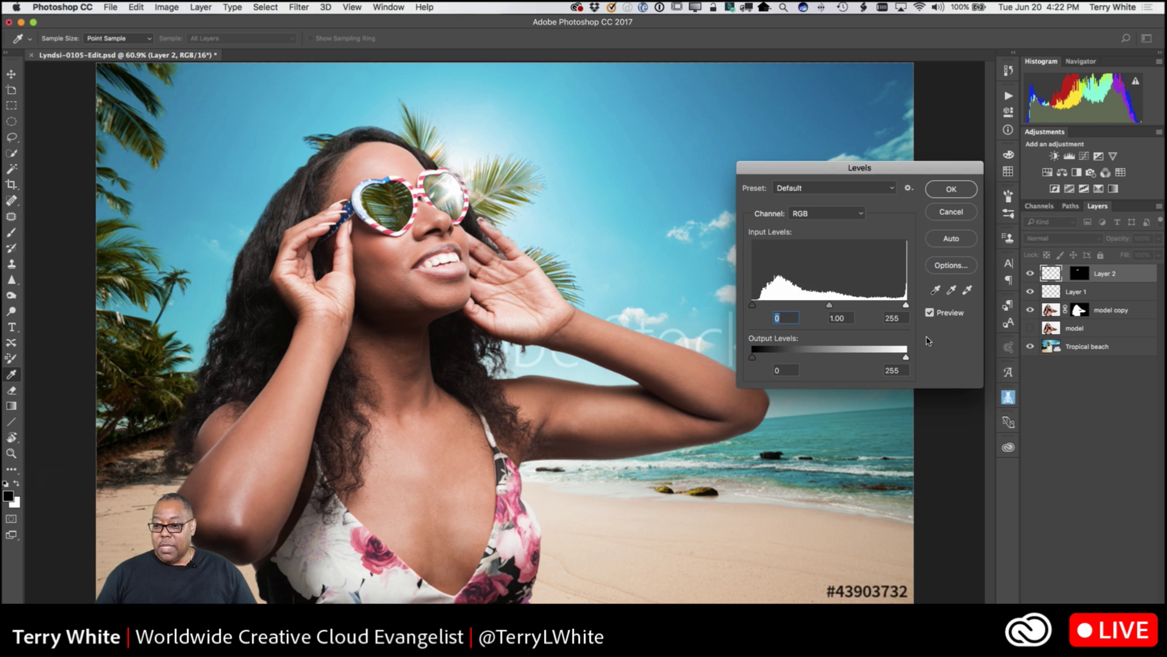
mouse_move(905, 306)
left_mouse_down()
mouse_move(892, 308)
mouse_move(907, 307)
left_mouse_up()
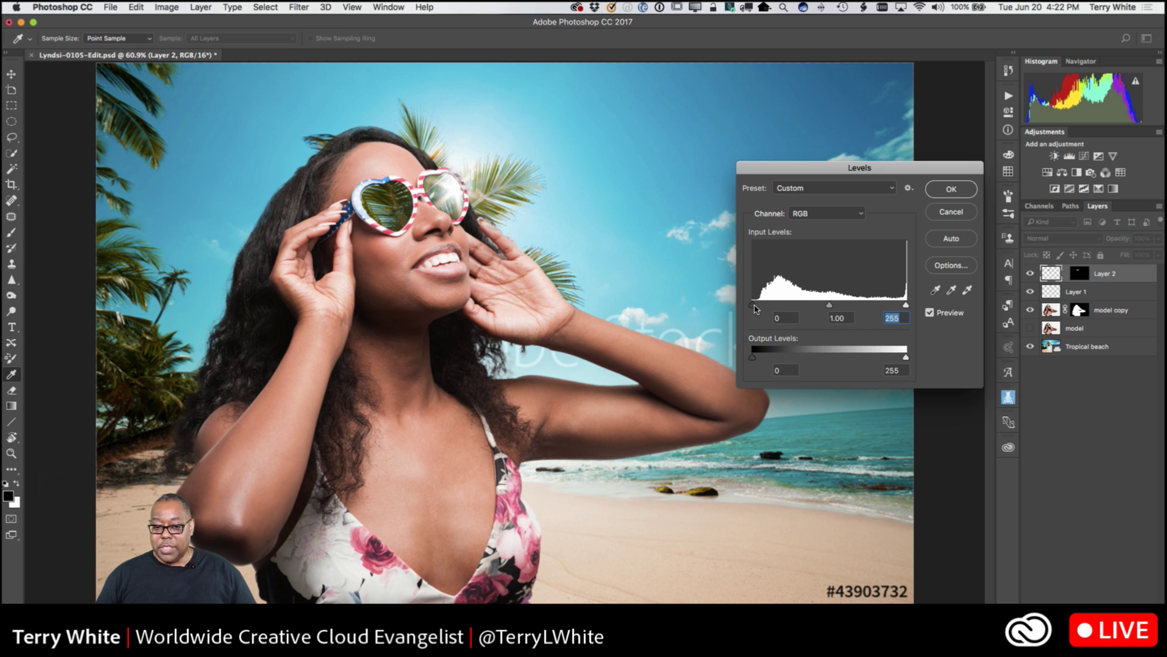
left_click_drag(753, 304, 855, 310)
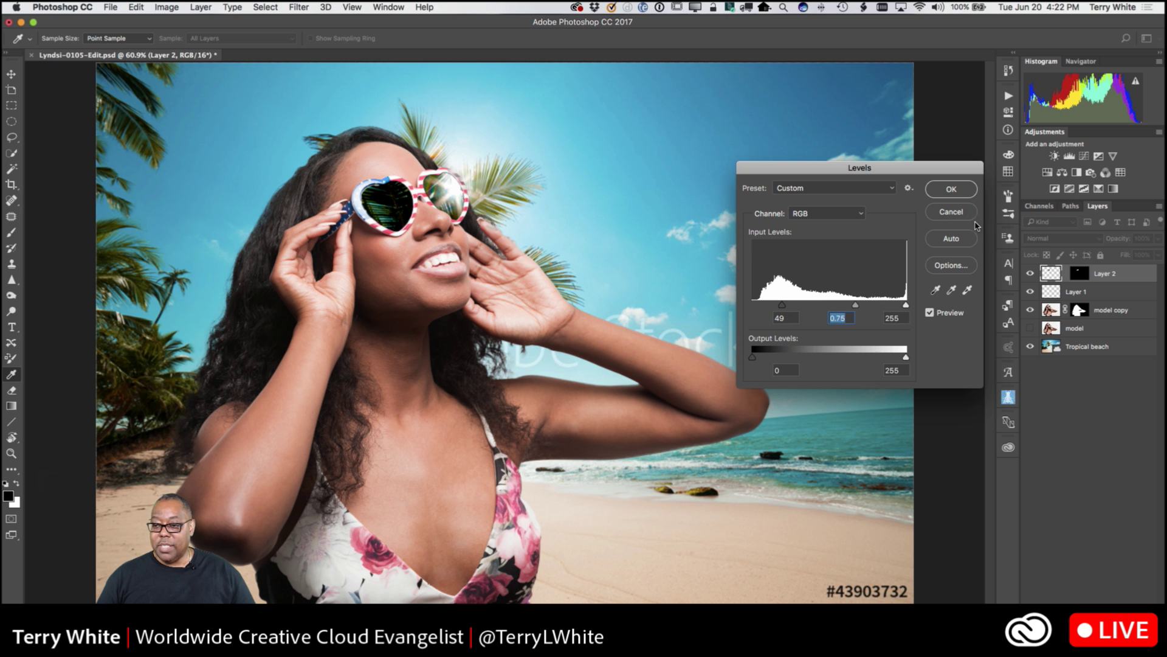
left_click(953, 194)
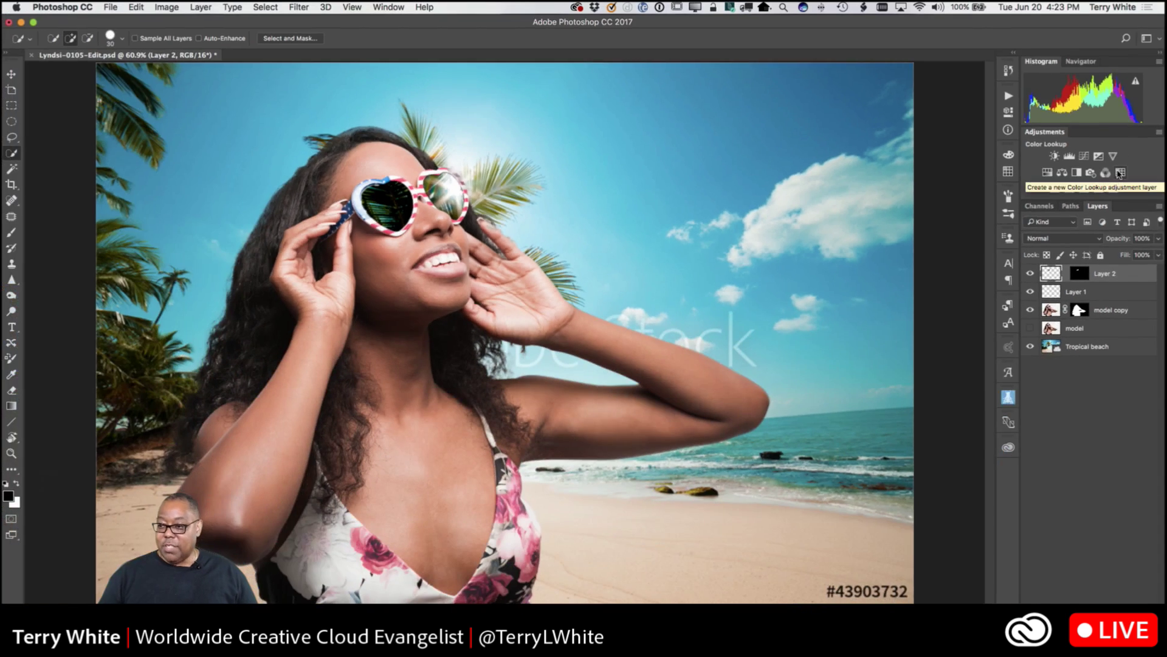
Add a Color Lookup adjustment layer on top with the FallColors.look 3DLUT and lower its opacity to 93%.
left_click(1119, 166)
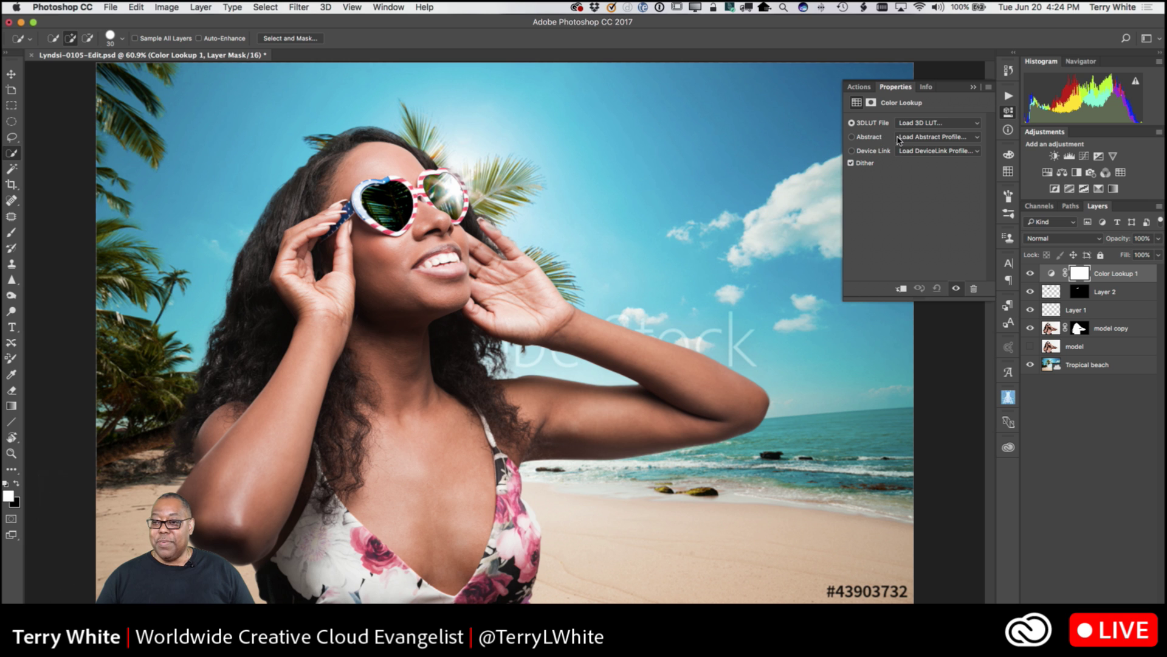
left_click(975, 126)
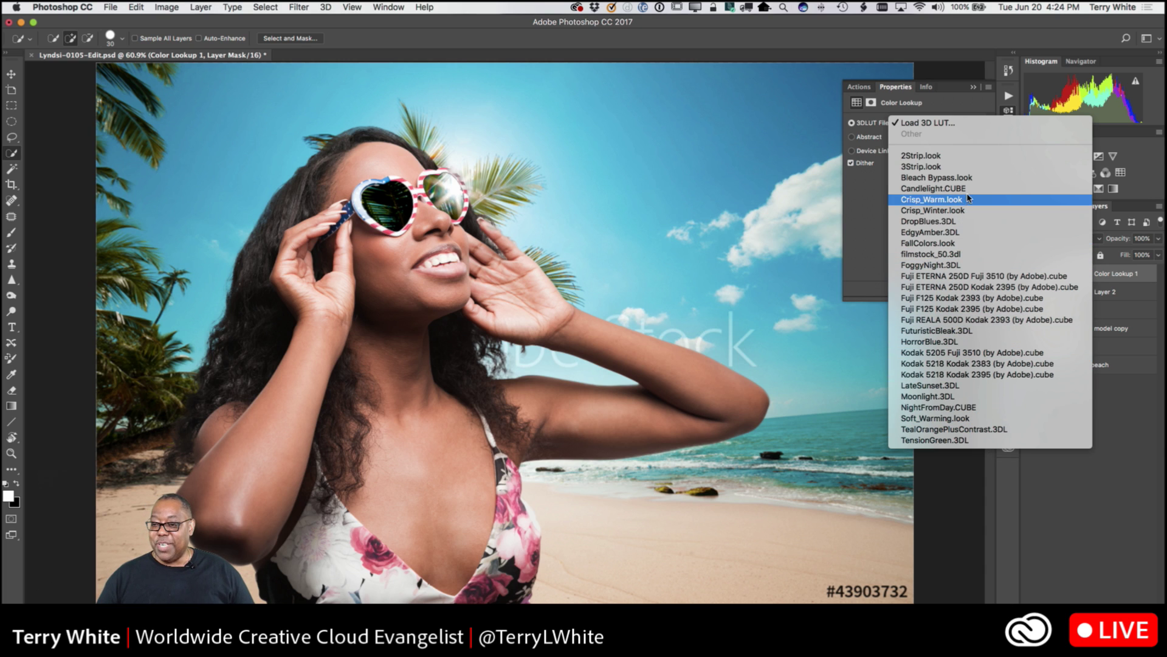
left_click(972, 244)
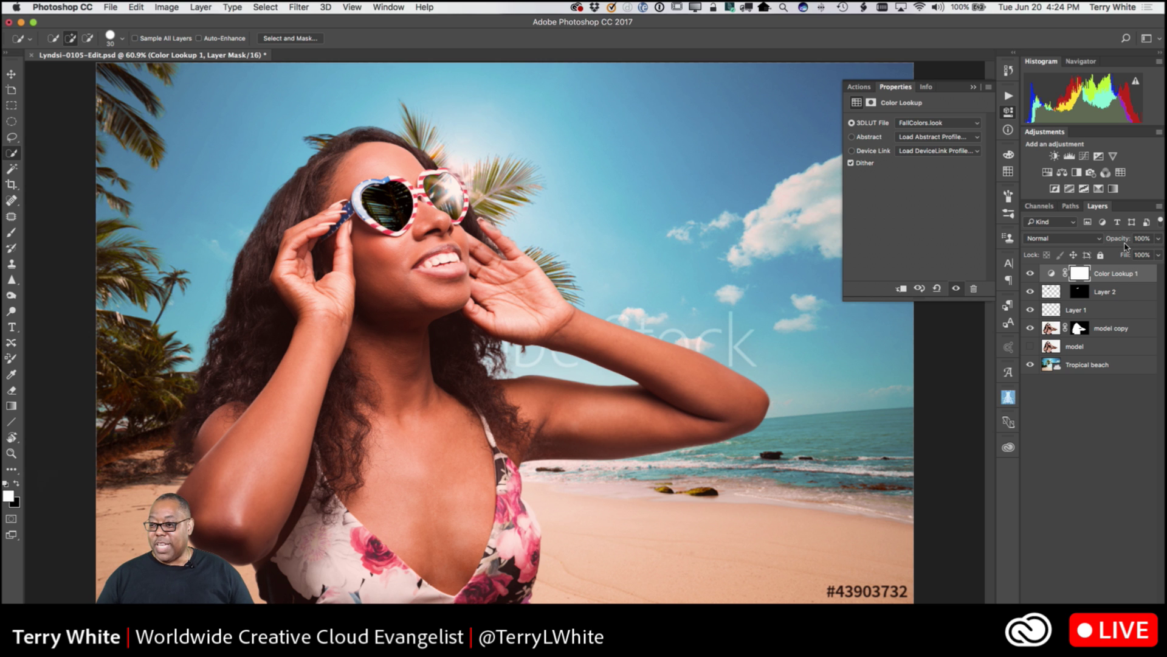
mouse_move(1122, 243)
left_mouse_down()
mouse_move(1098, 248)
mouse_move(1123, 245)
left_mouse_up()
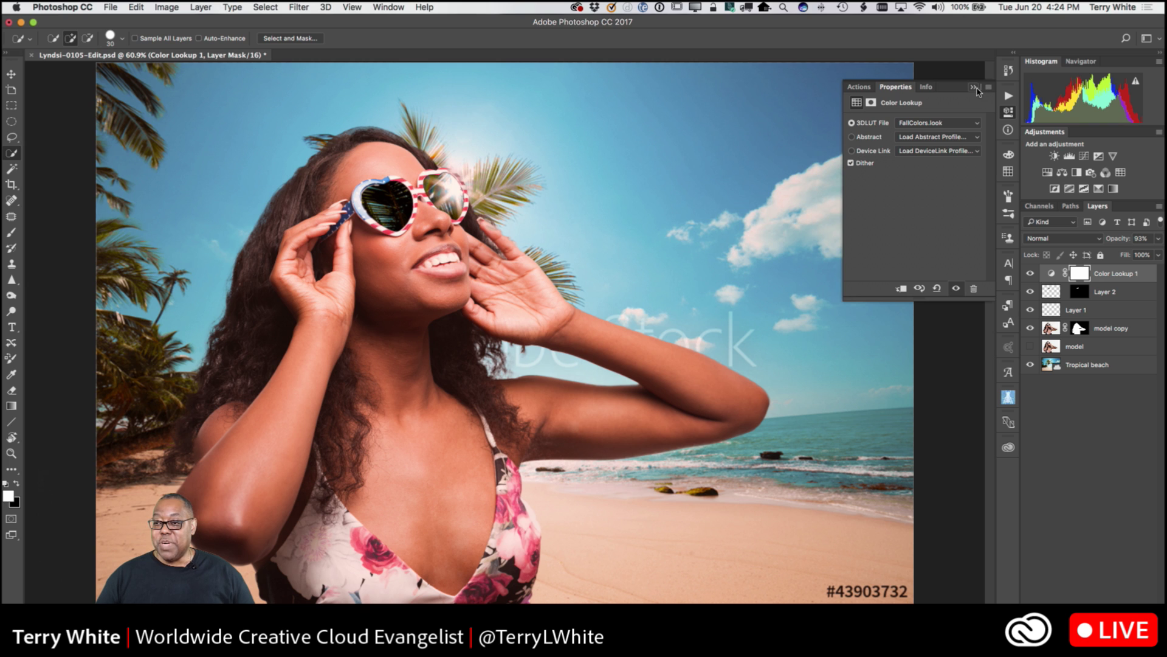
left_click(974, 87)
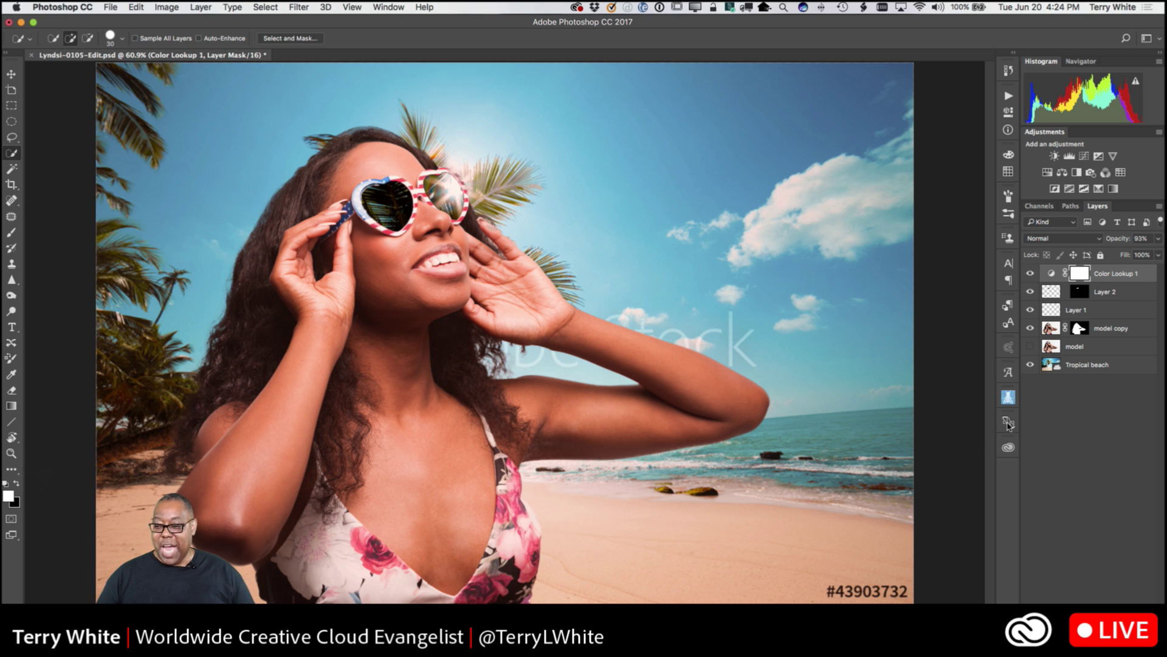
License the Adobe Stock image of the Tropical beach layer and show the finished composite in full screen mode.
left_click(1078, 369)
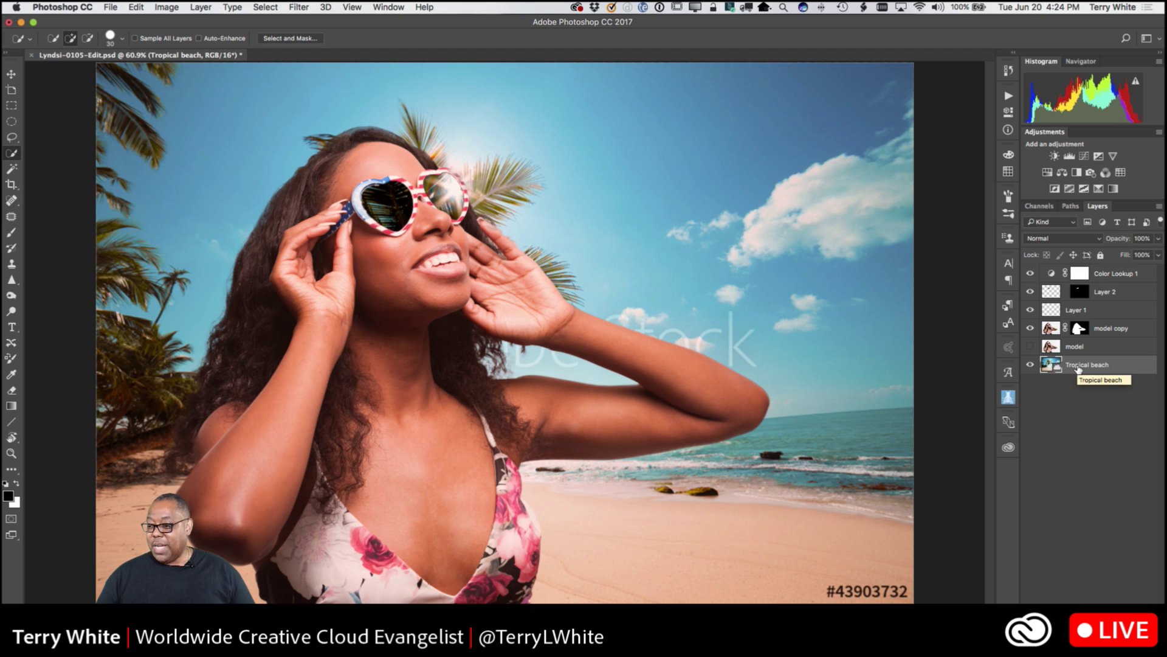
right_click(1074, 369)
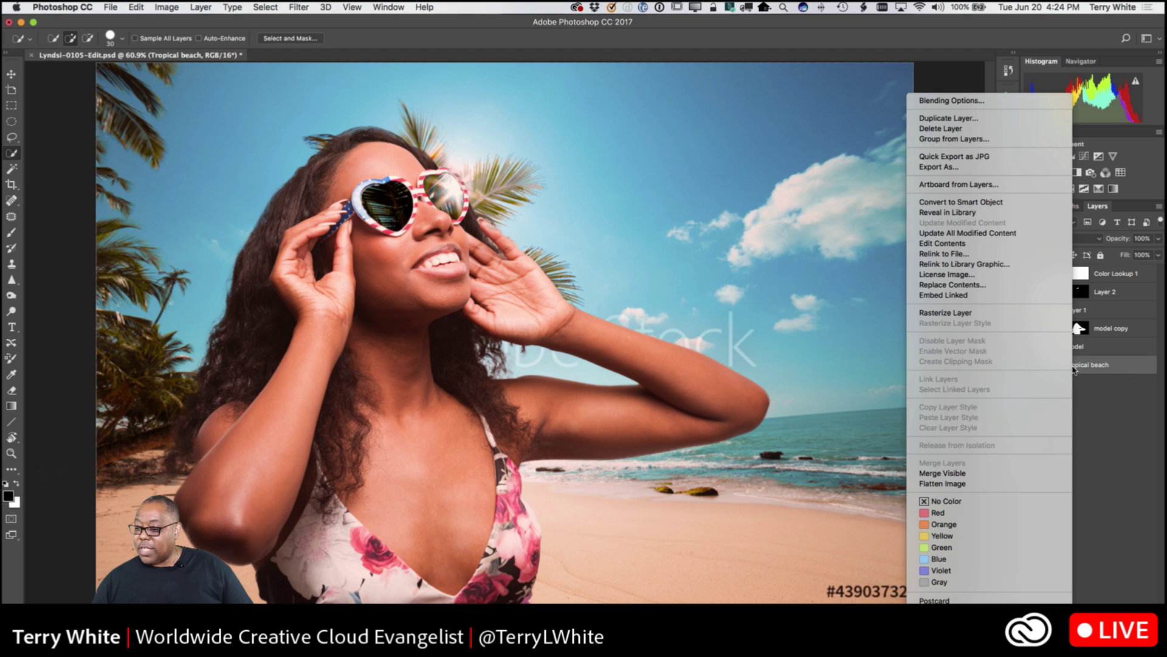
left_click(964, 277)
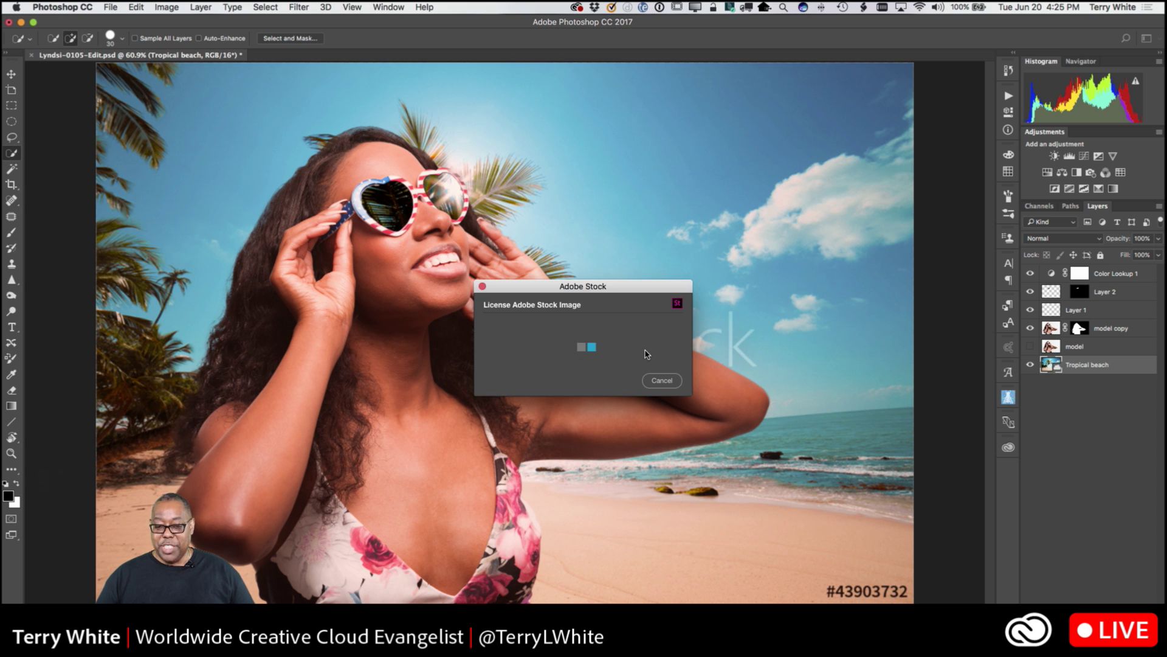
left_click(669, 380)
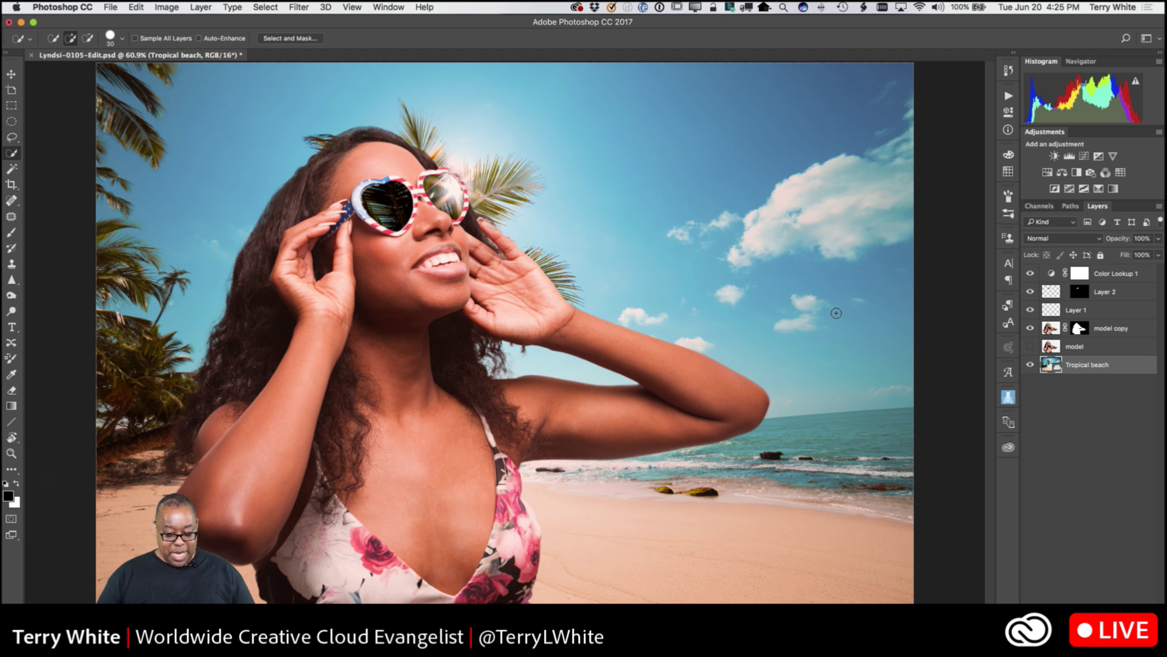
key("f")
key("f")
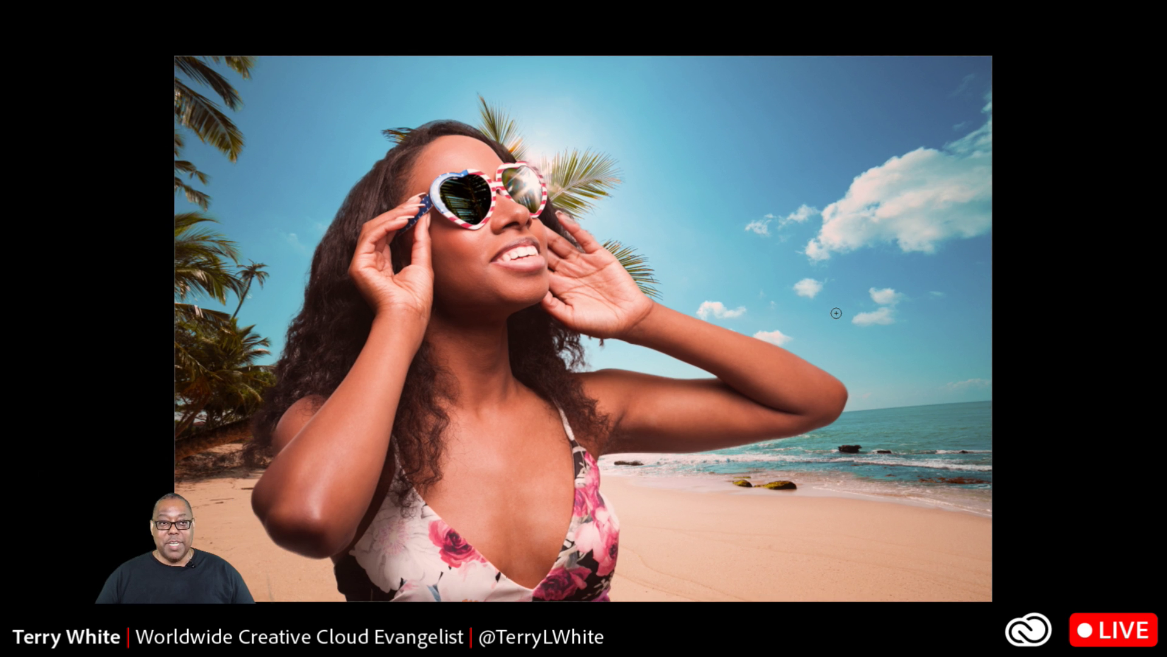